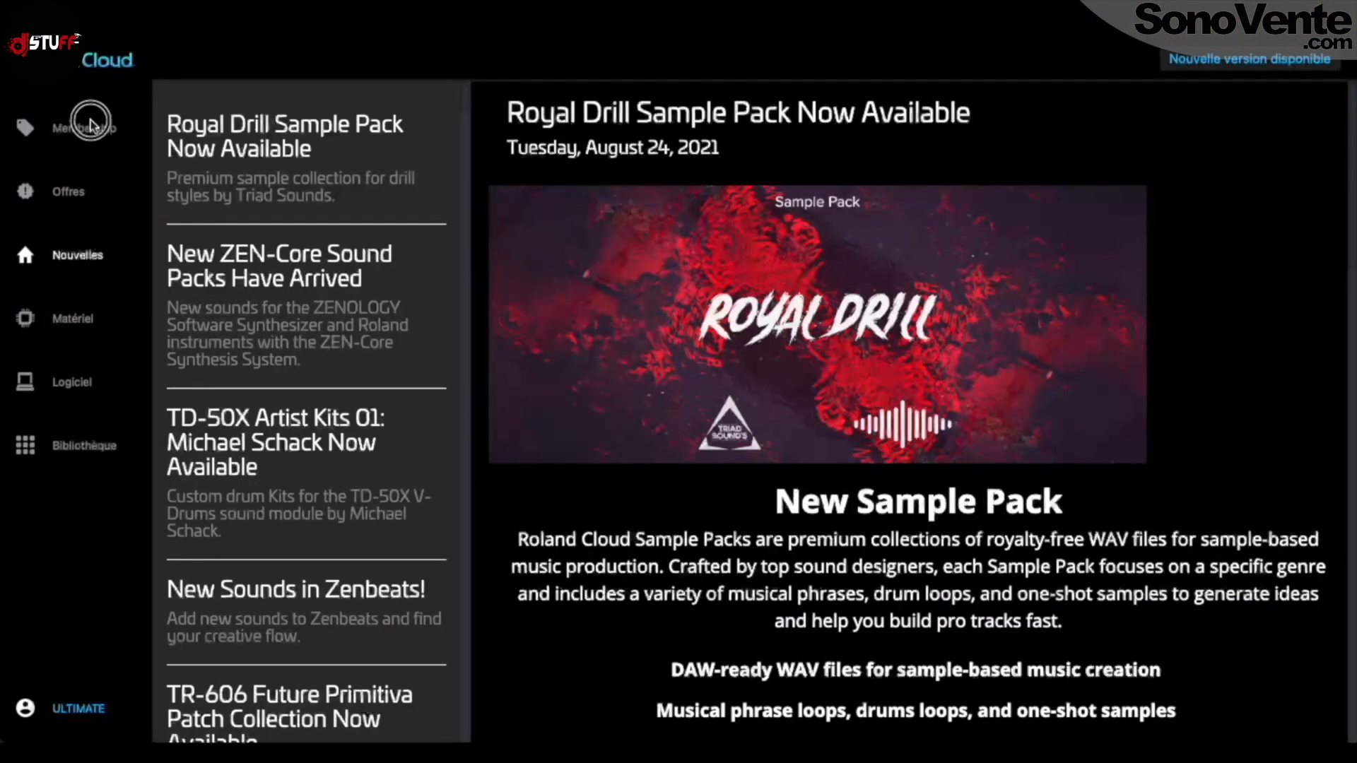
Look through the Royal Drill Sample Pack article on the news page.
scroll(912, 354, down, 5)
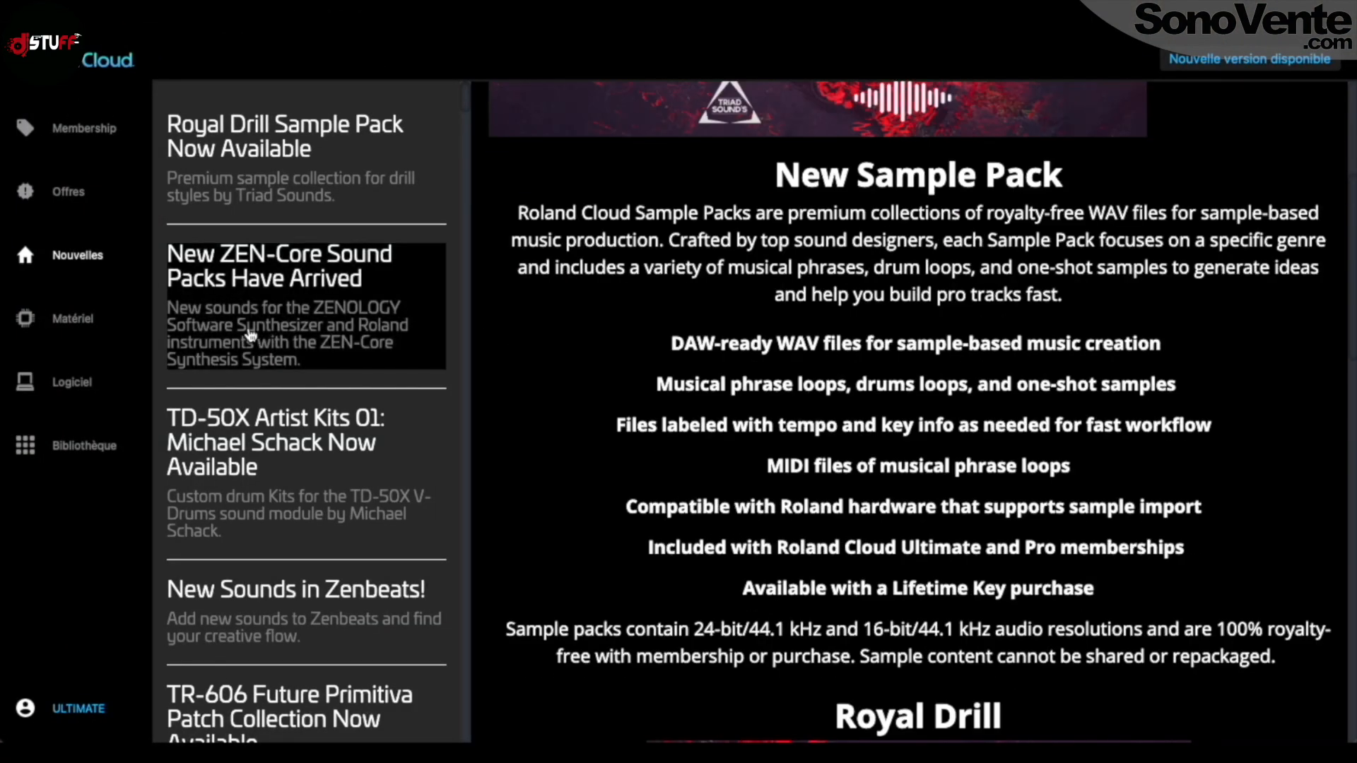
scroll(250, 339, down, 20)
scroll(283, 332, up, 15)
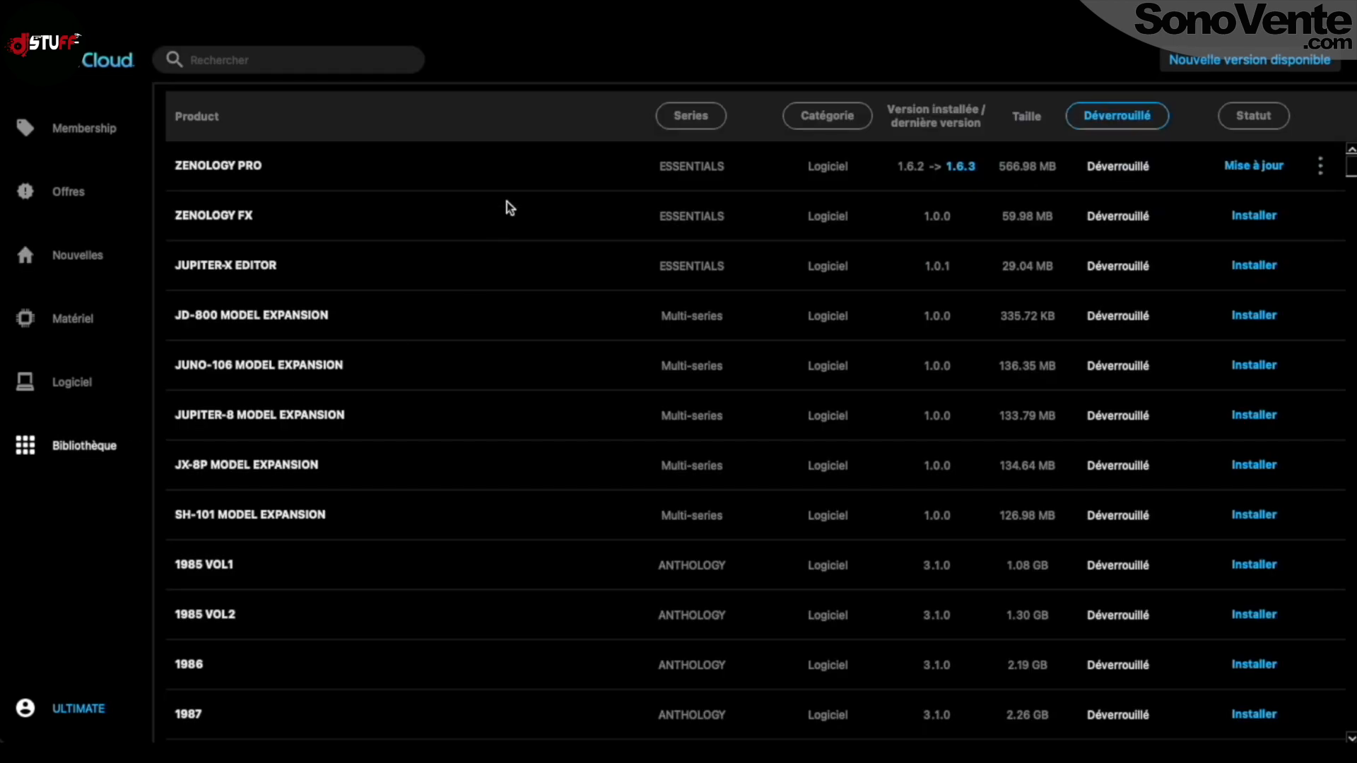
Browse the product library and filter it by the AIRA, DRUMS and finally LEGENDARY series.
scroll(587, 350, down, 20)
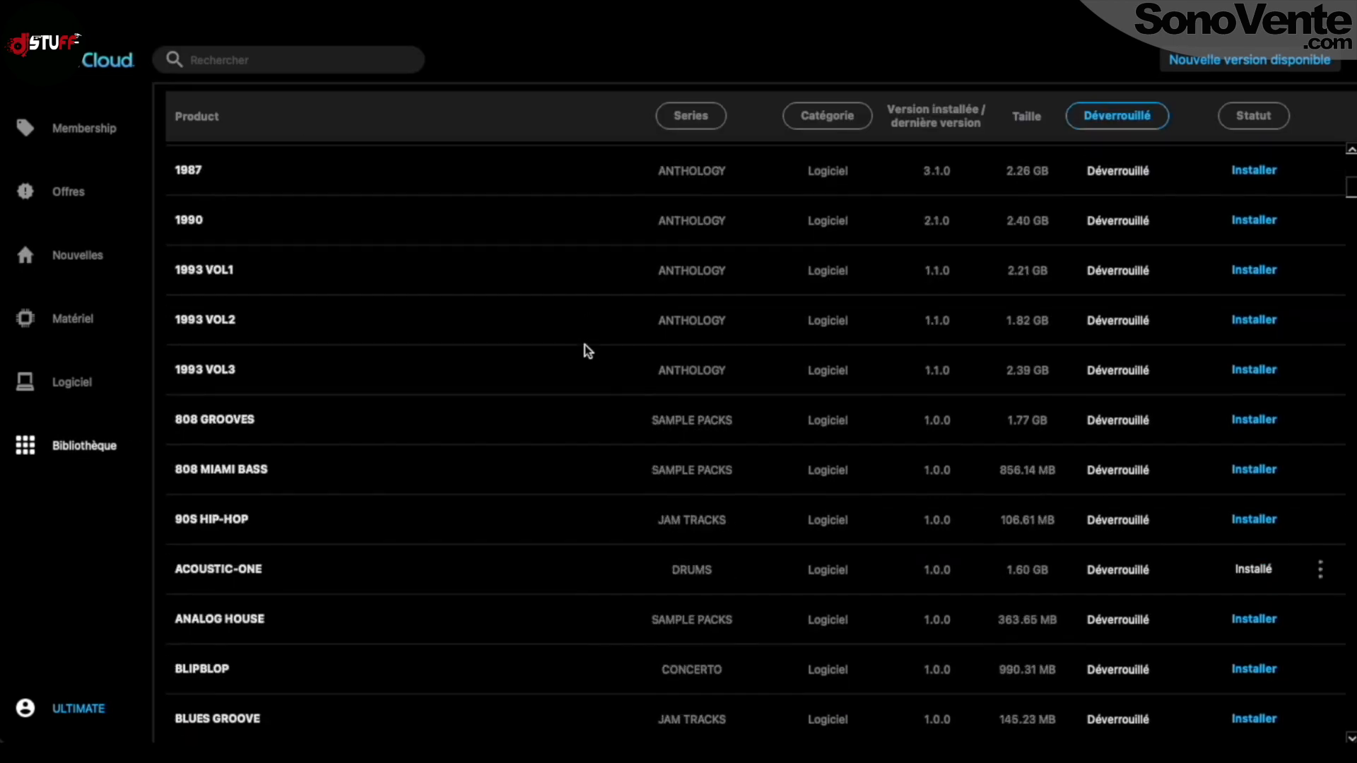
scroll(582, 341, down, 20)
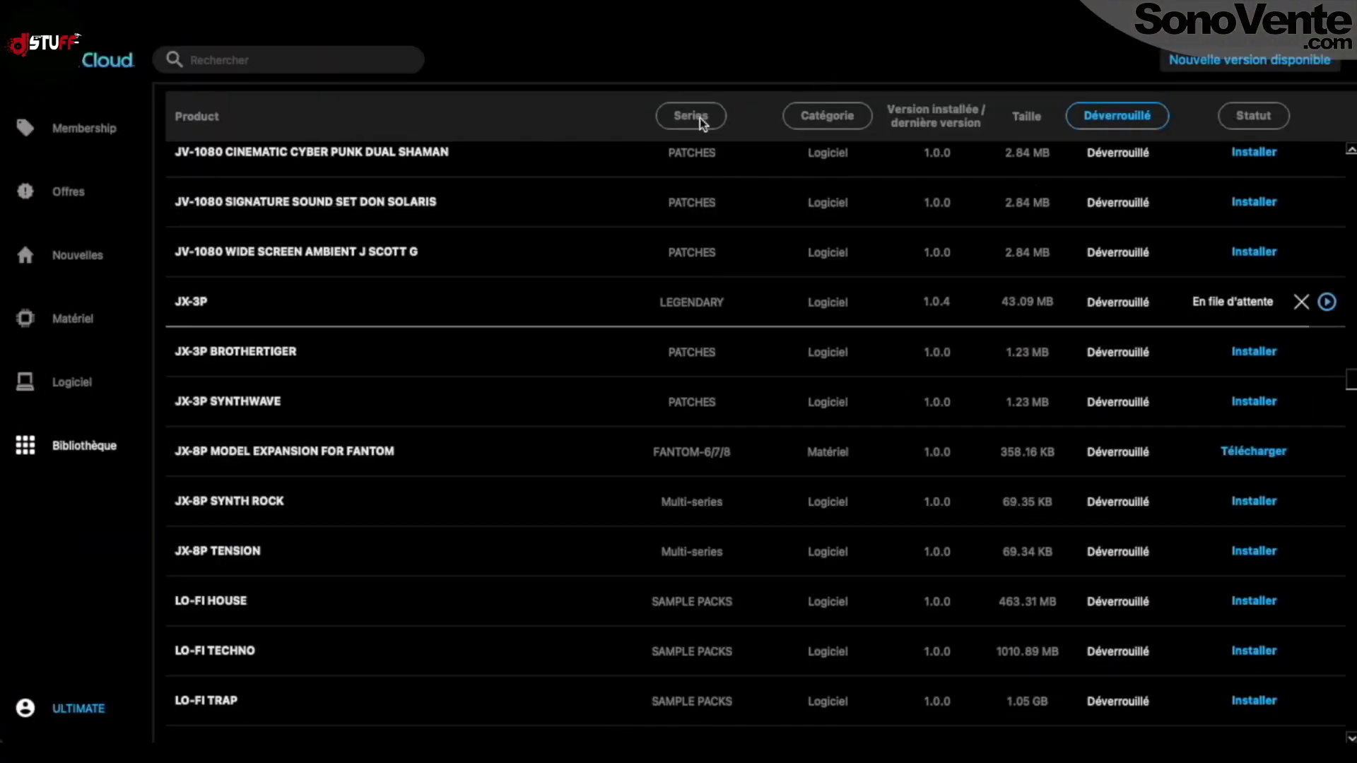
click(700, 120)
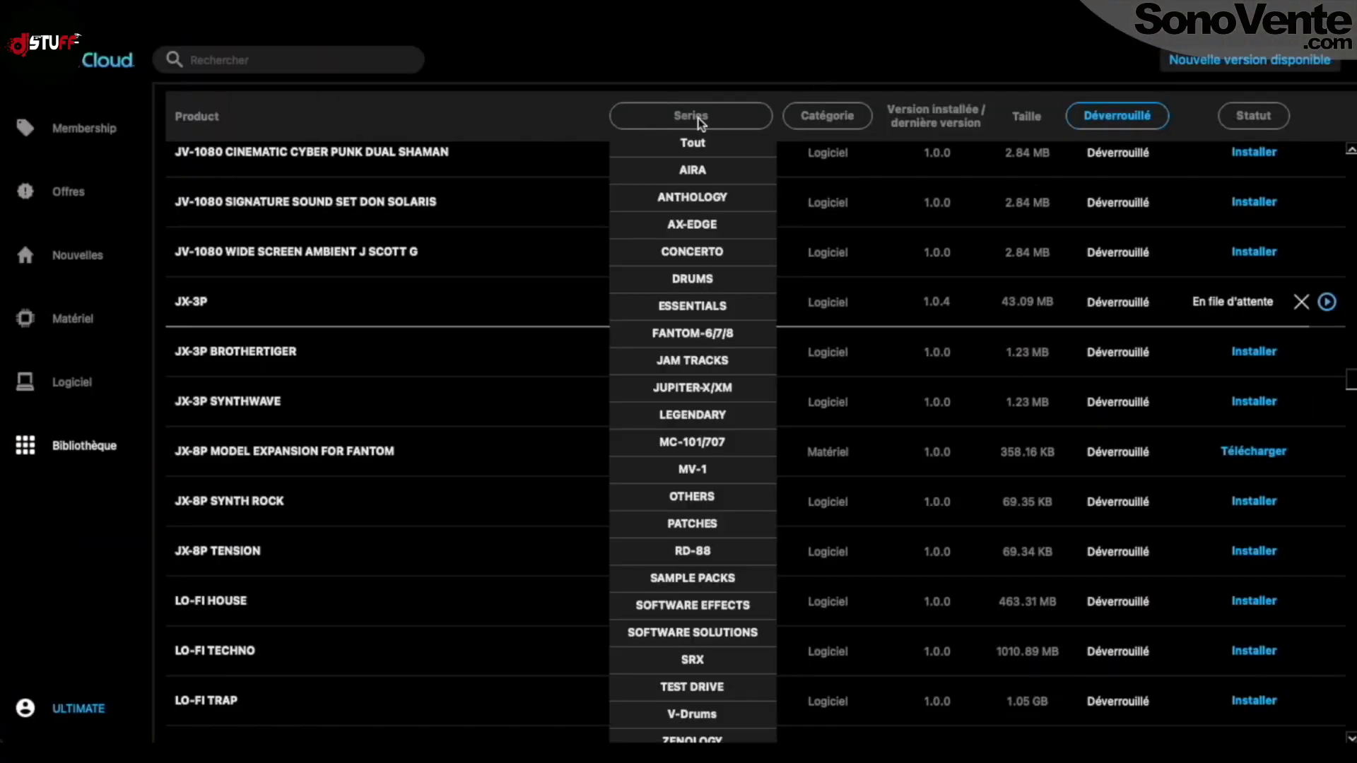
click(692, 171)
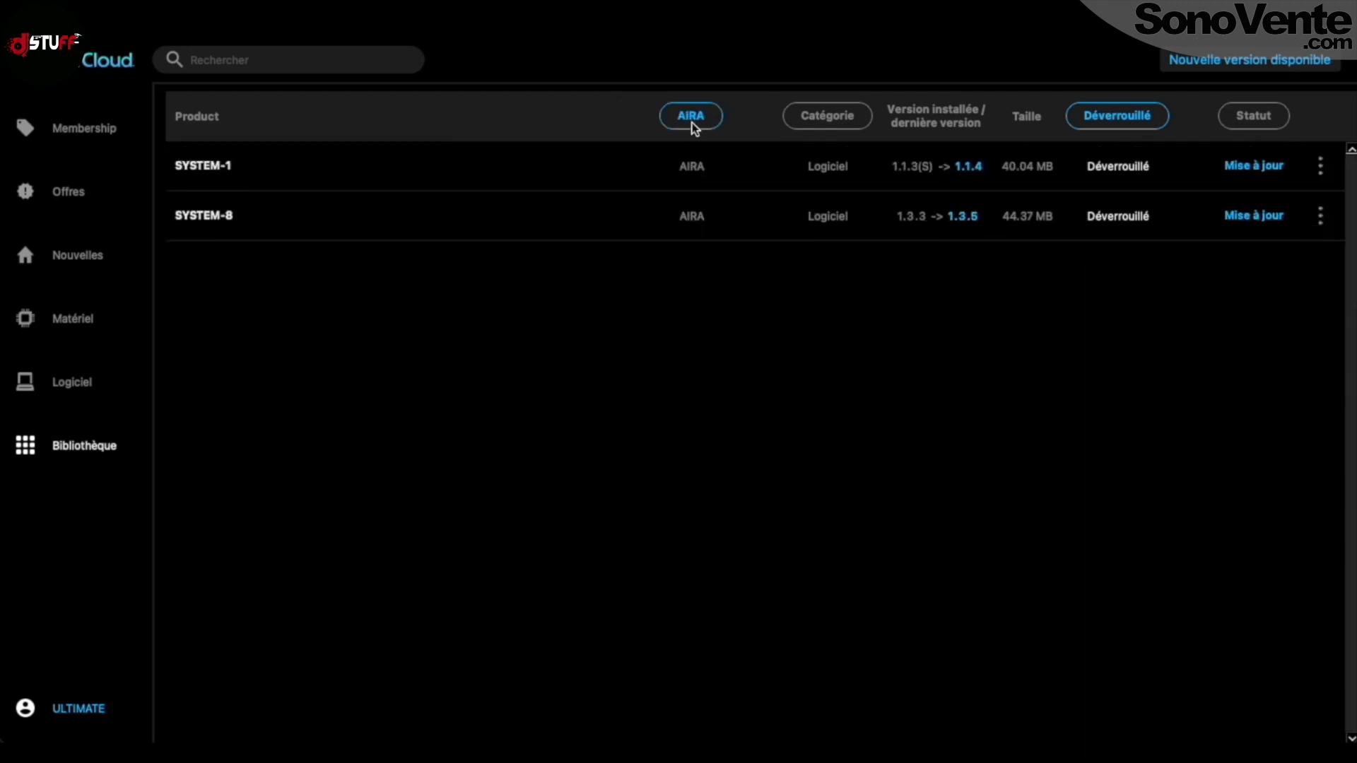
click(696, 131)
click(714, 280)
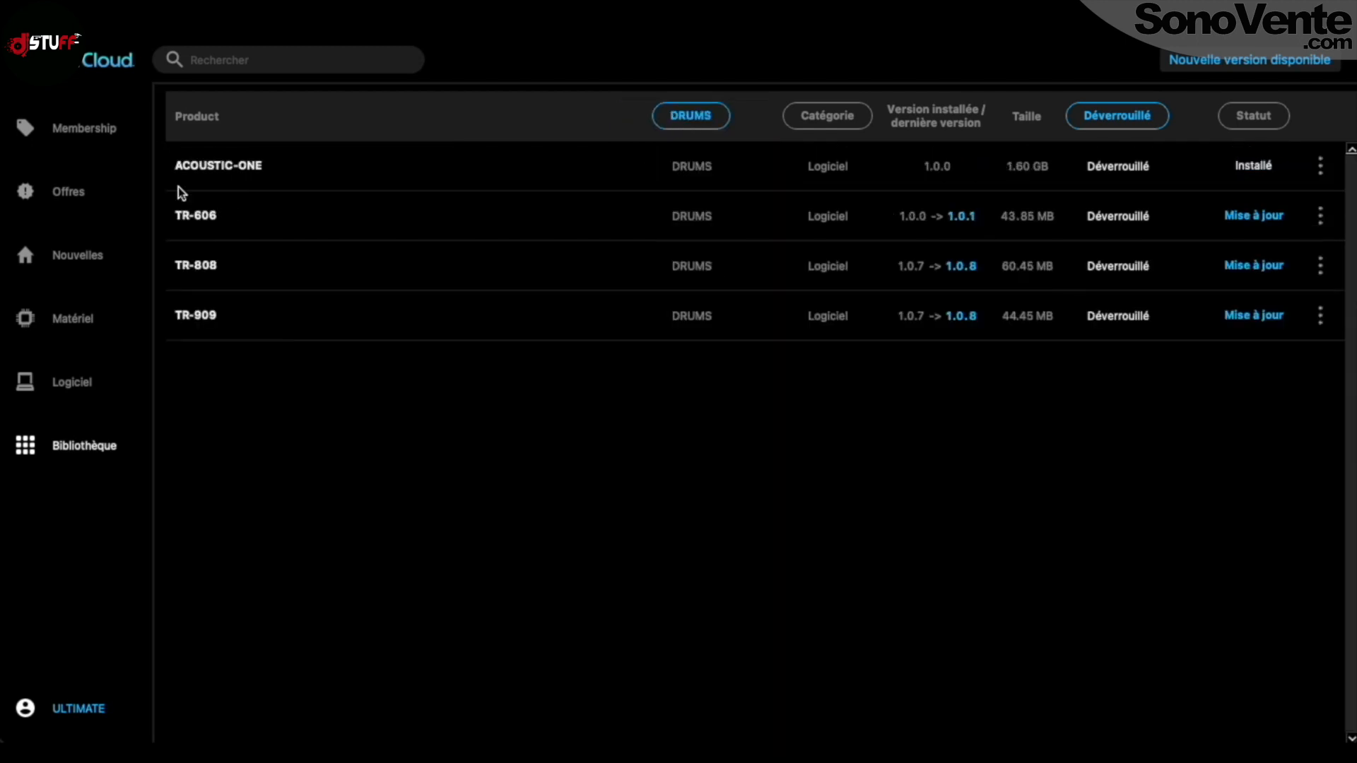
click(689, 116)
click(706, 415)
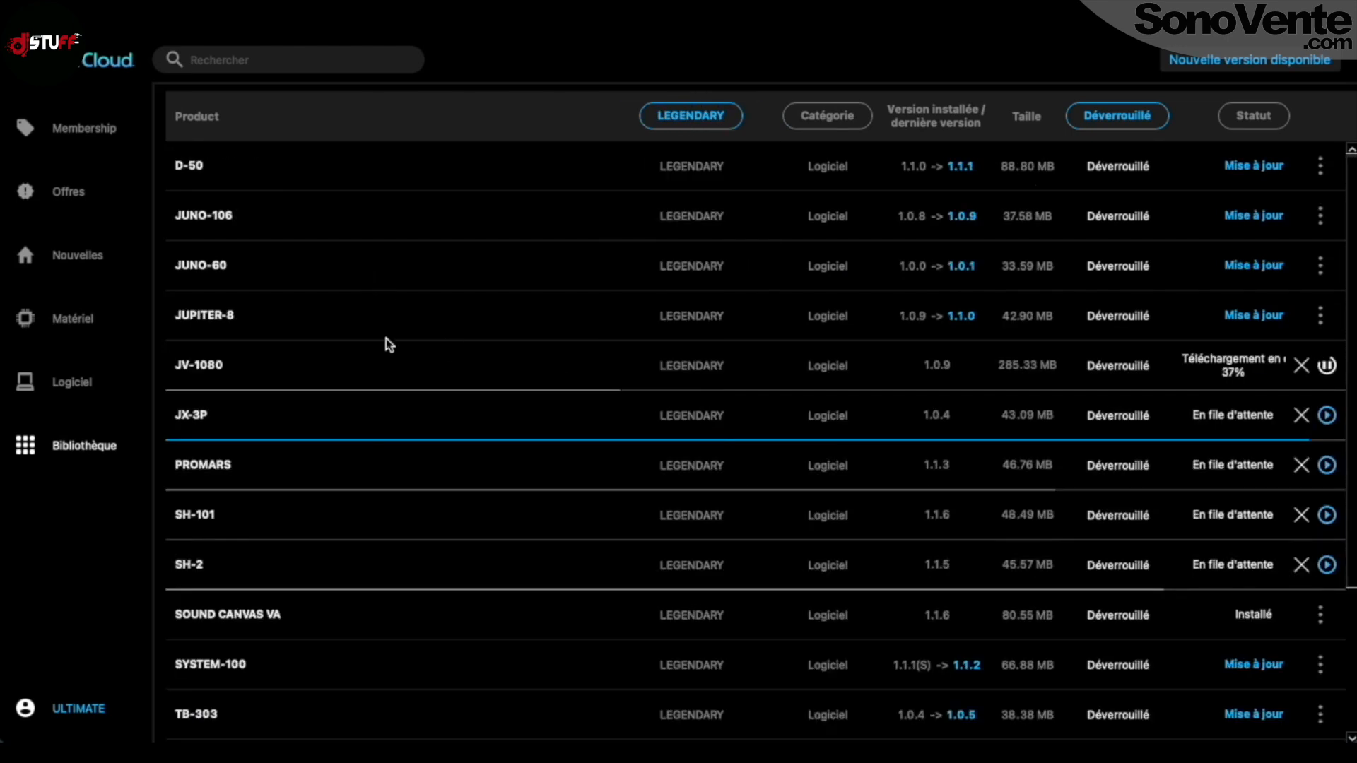
Queue updates for SYSTEM-100, TB-303, TR-606, TR-808, TR-909 and XV-5080.
scroll(491, 294, down, 3)
click(1276, 472)
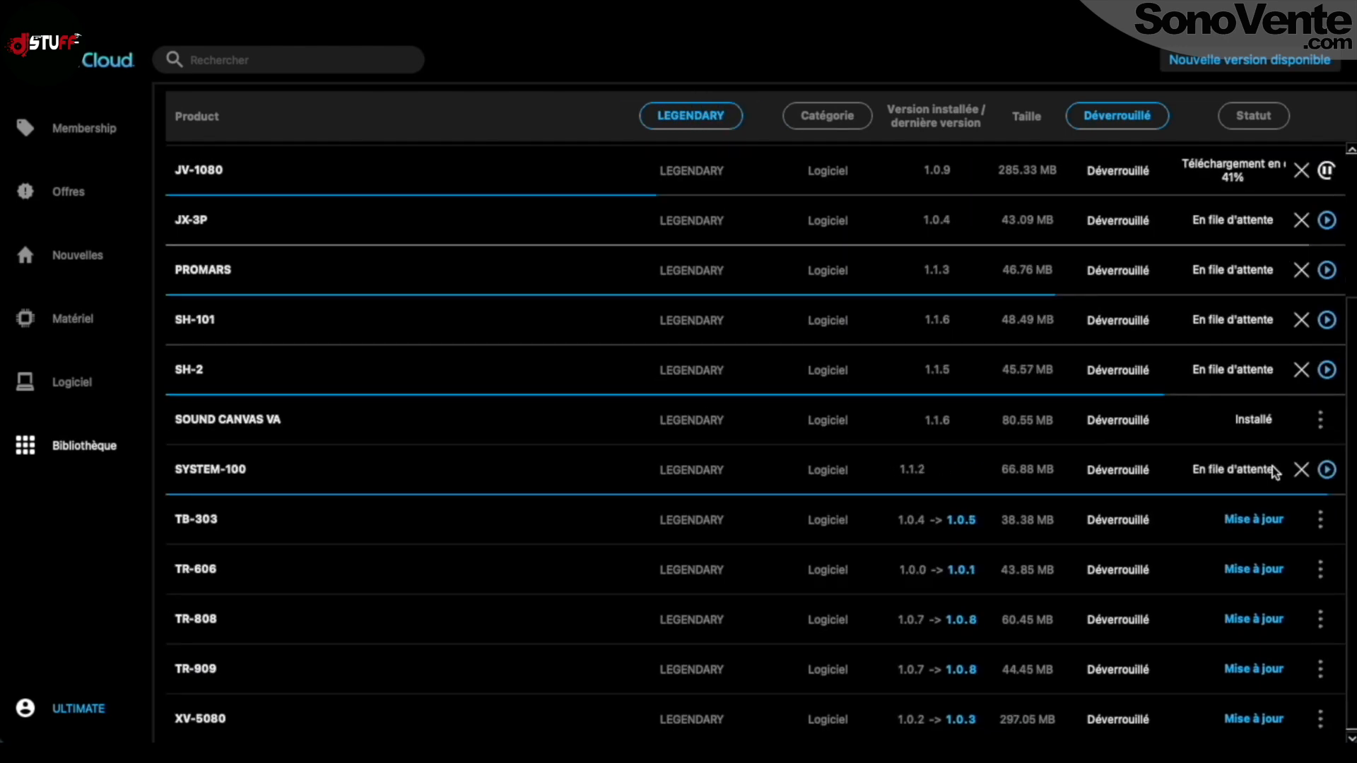
click(1272, 520)
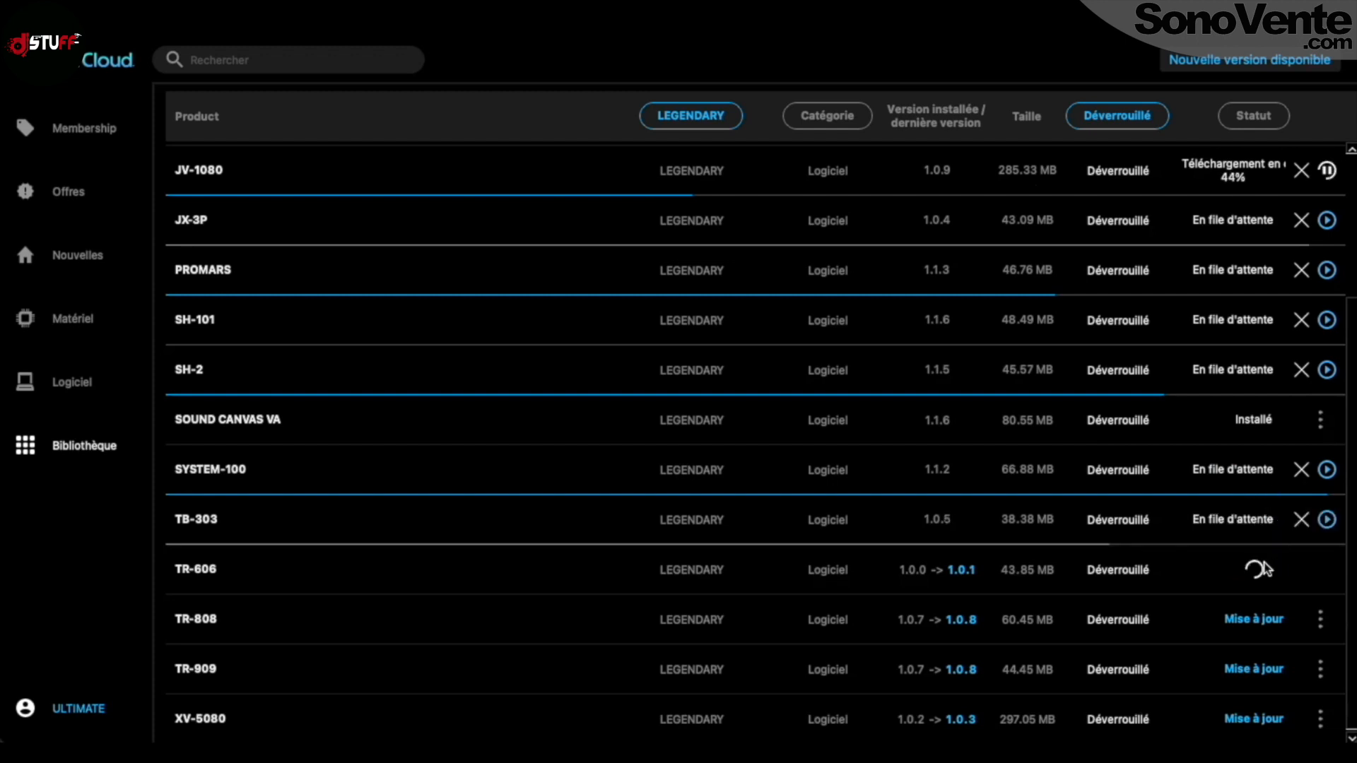
click(1263, 567)
click(1255, 622)
click(1255, 670)
click(1251, 719)
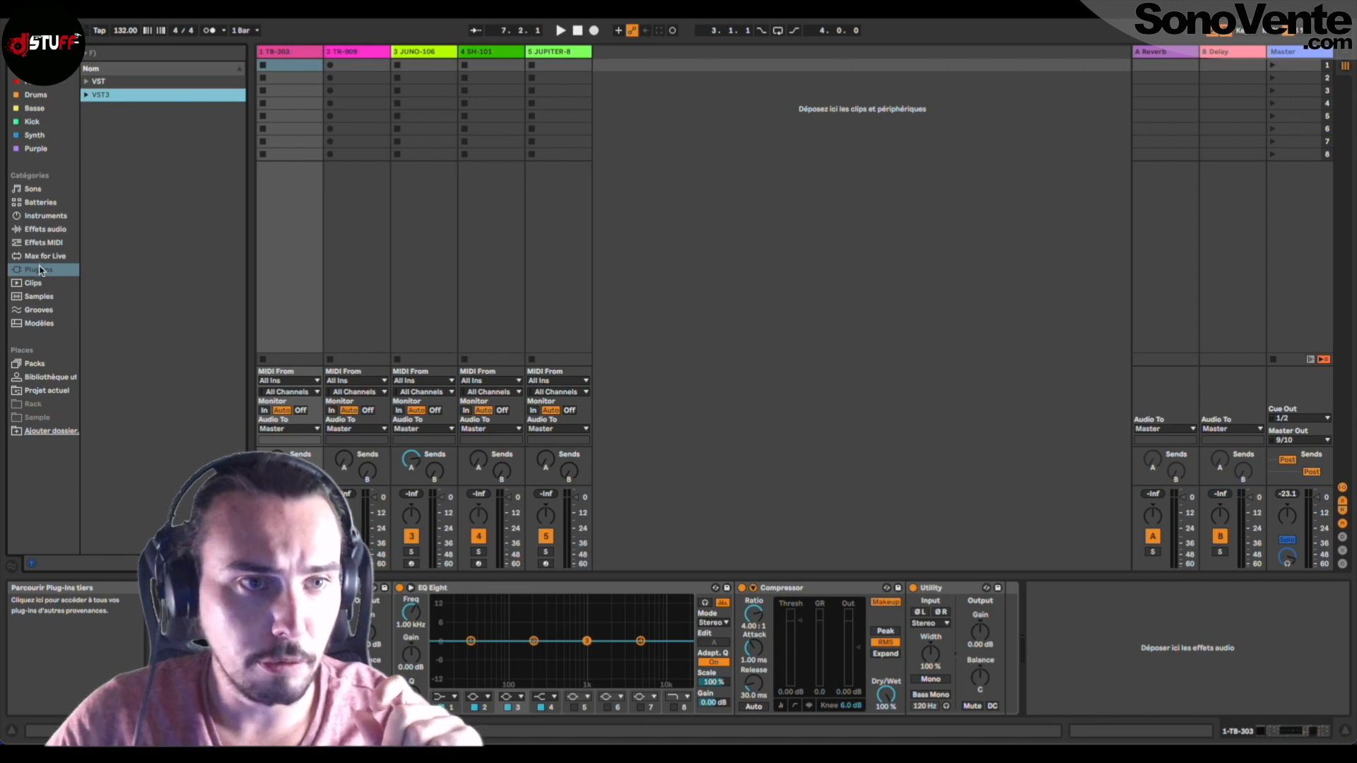
Switch to Ableton Live, find TB-303 among the Roland Cloud VST3 plug-ins and open its instrument window on the TB-303 track.
click(41, 272)
click(86, 82)
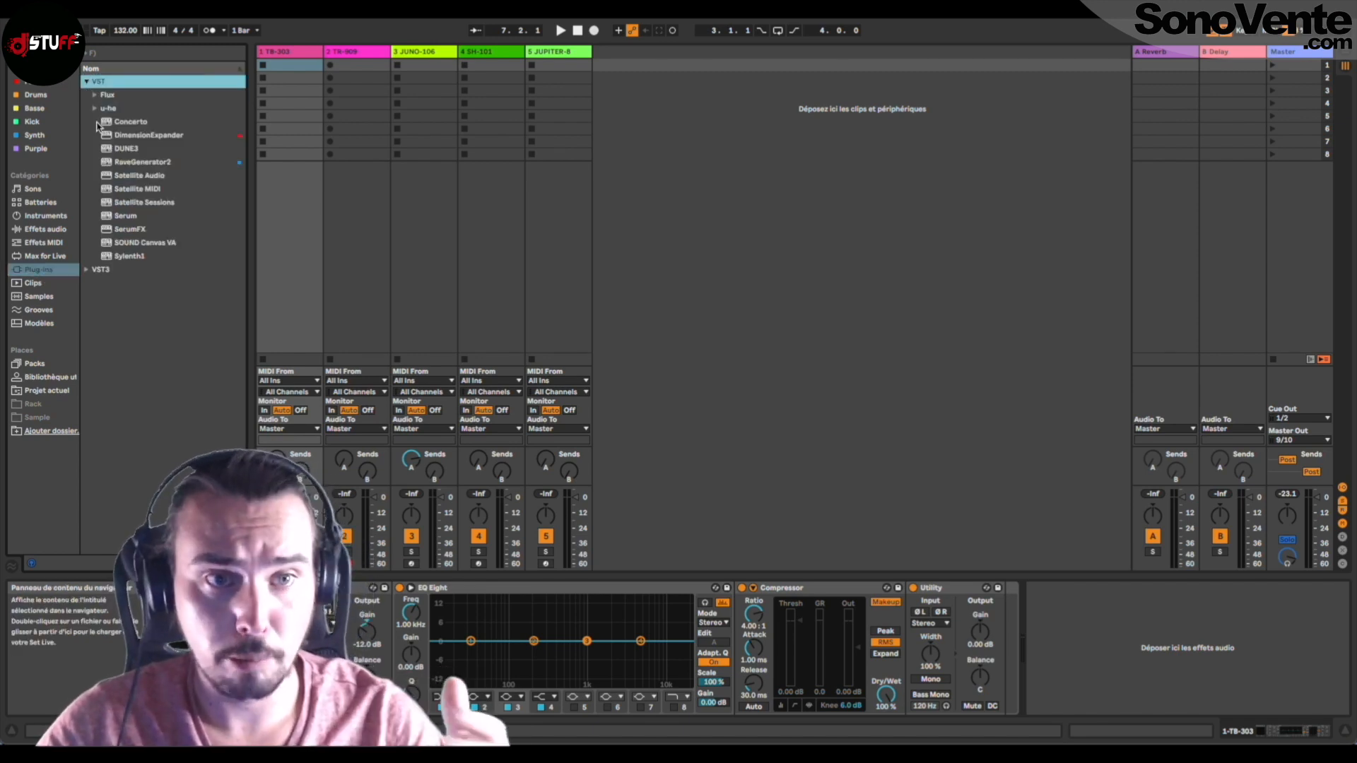
click(89, 271)
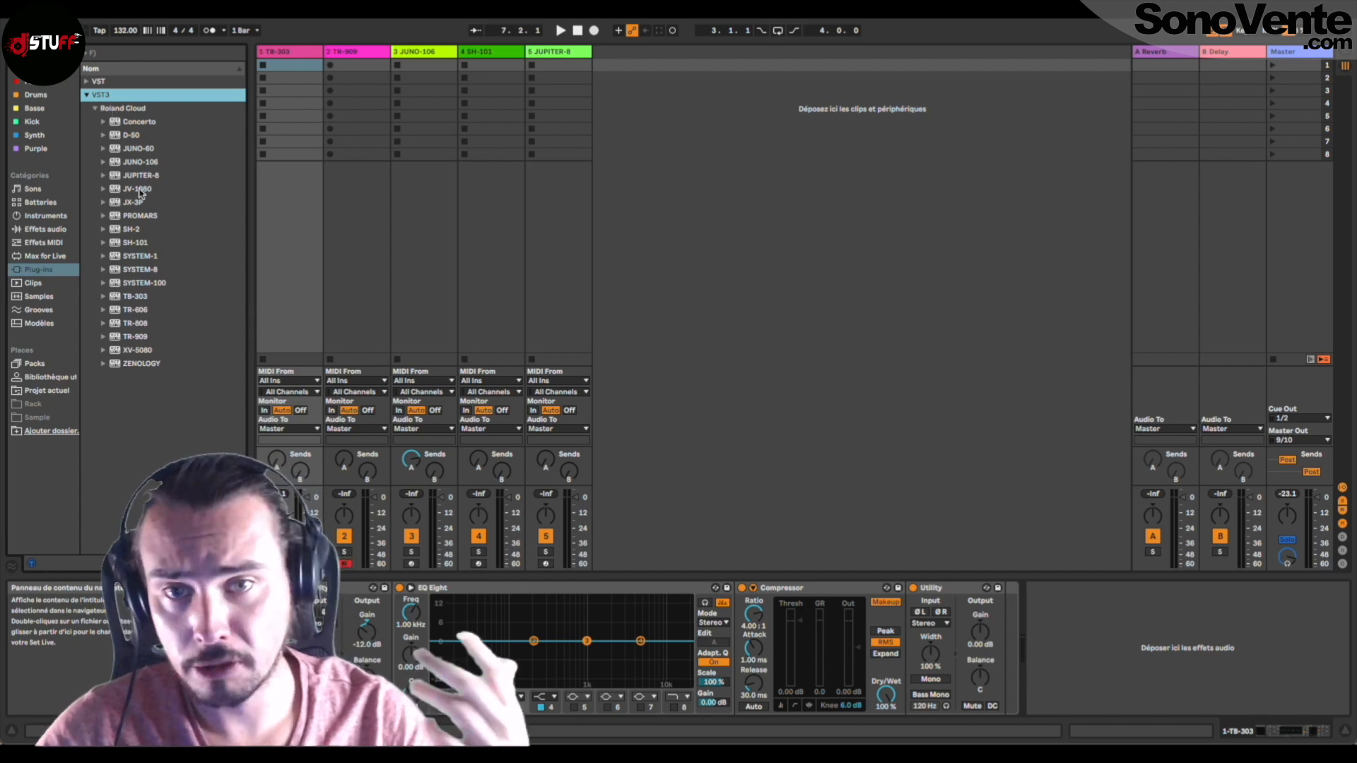
click(135, 298)
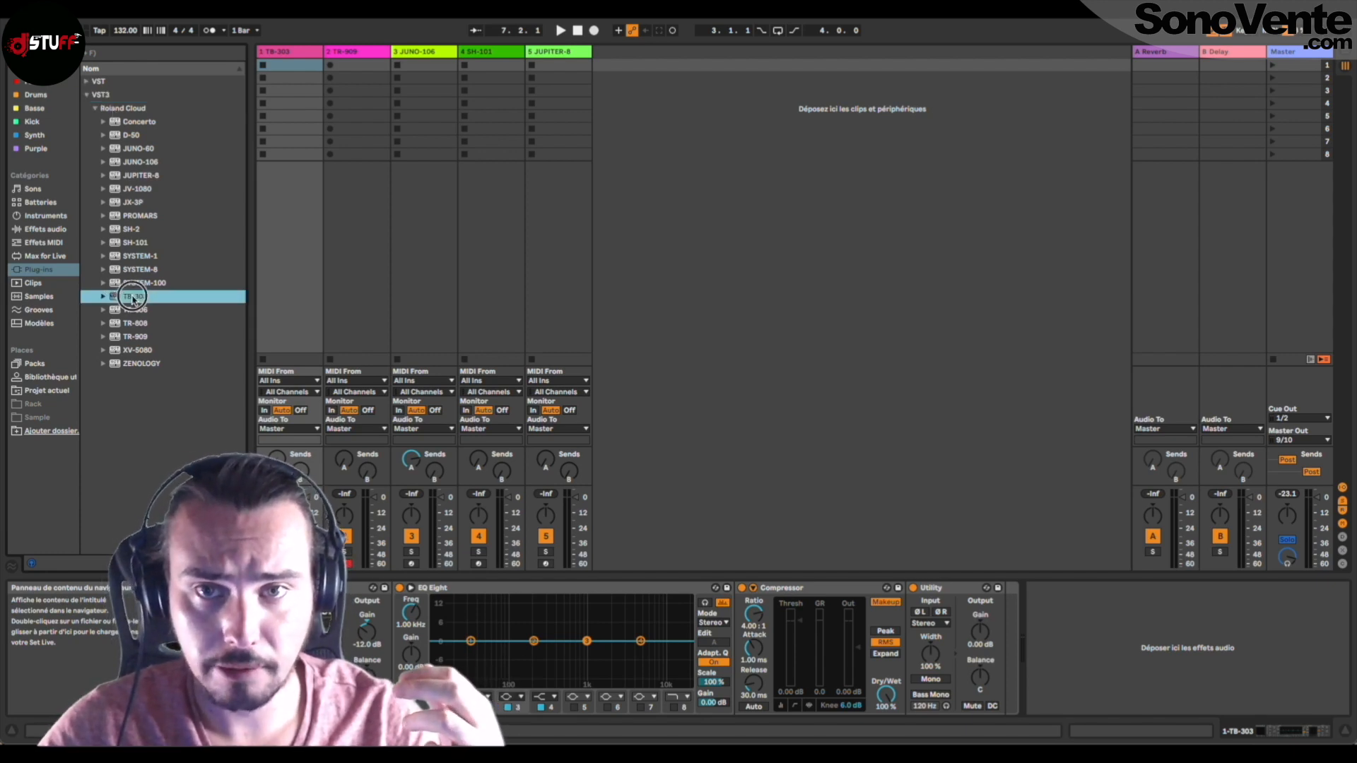
click(274, 53)
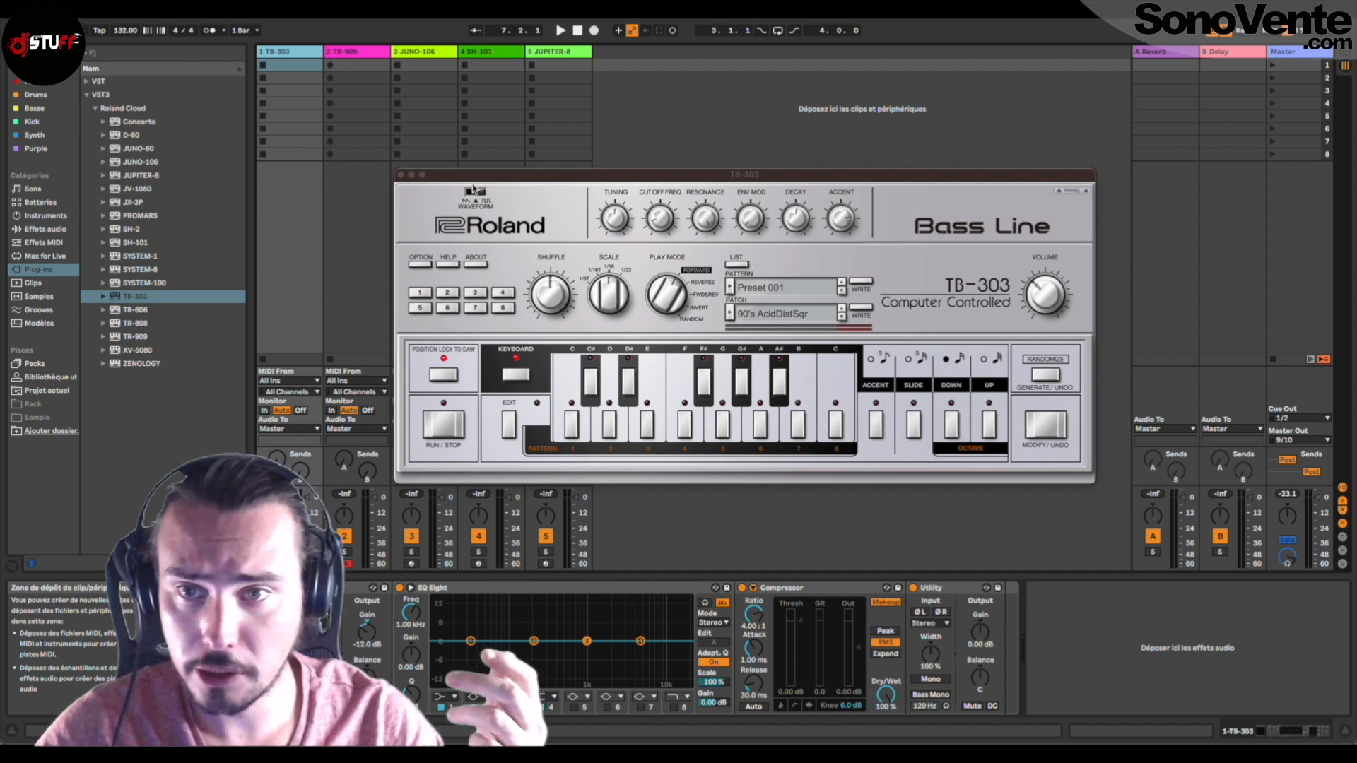
Examine the TB-303's sound-shaping knobs and its preset lists for patterns and patches.
click(665, 224)
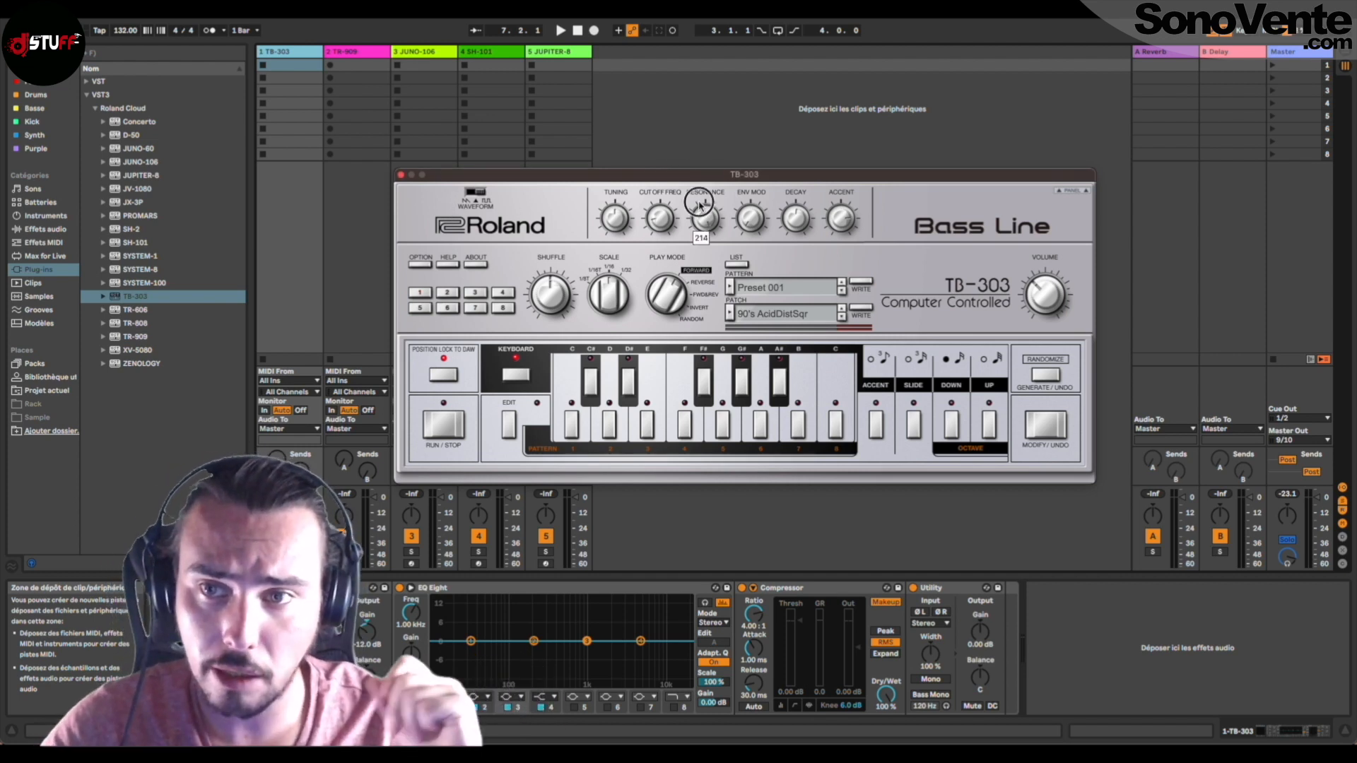
mouse_move(799, 228)
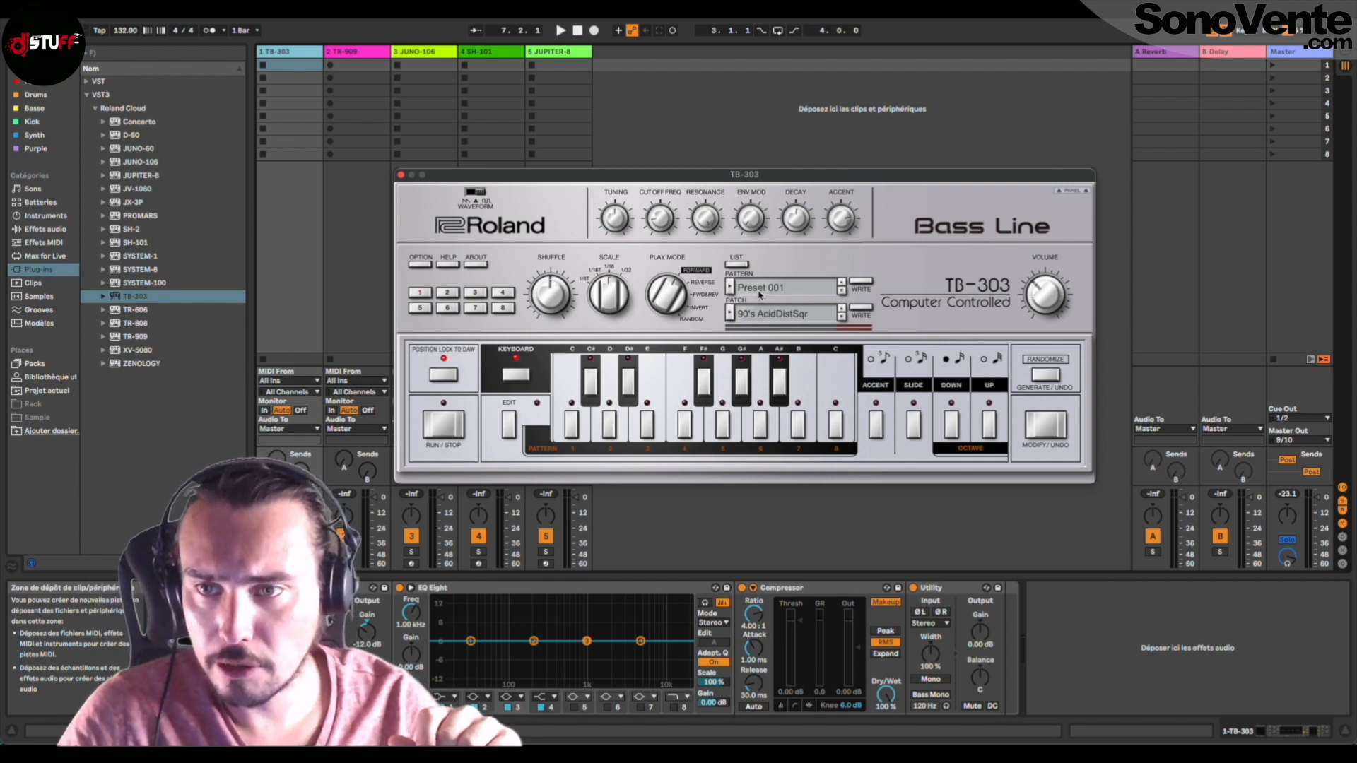
click(762, 295)
click(769, 319)
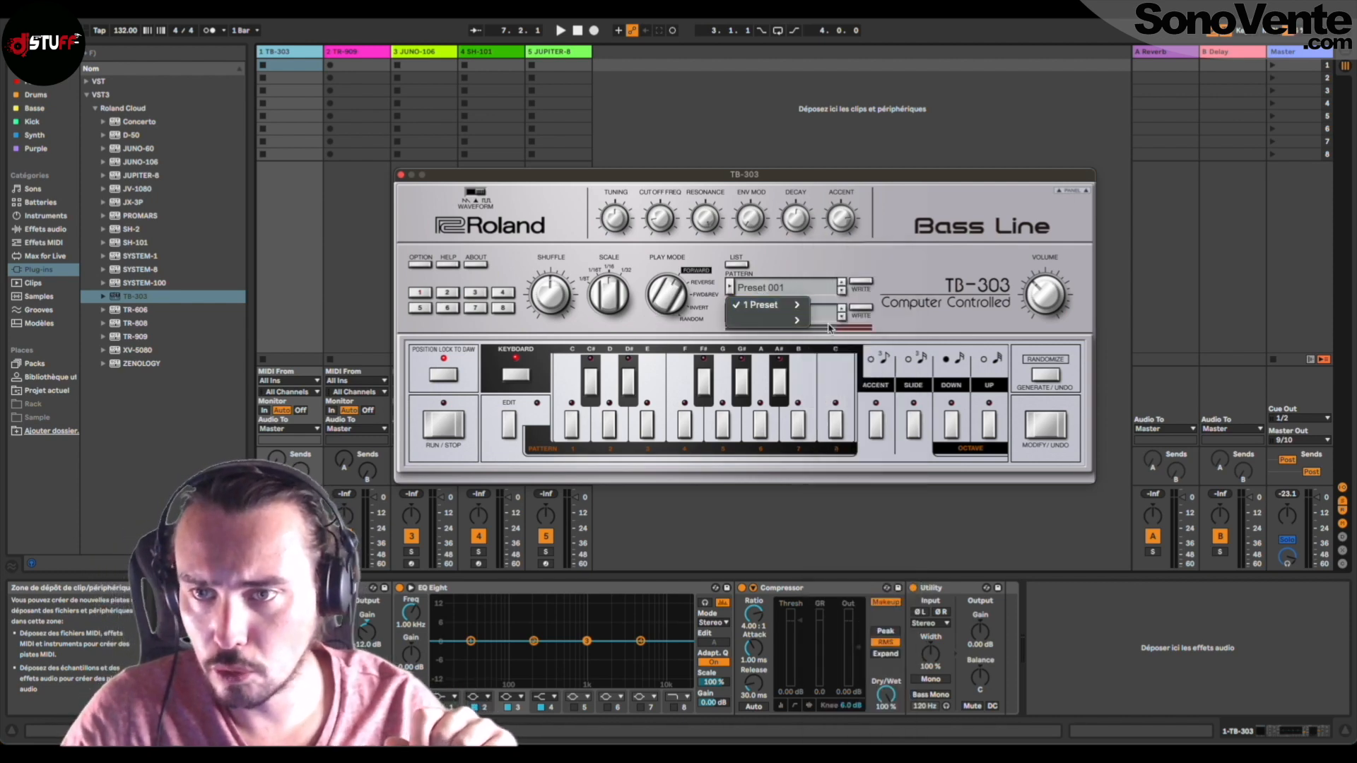
click(769, 315)
mouse_move(768, 330)
click(855, 467)
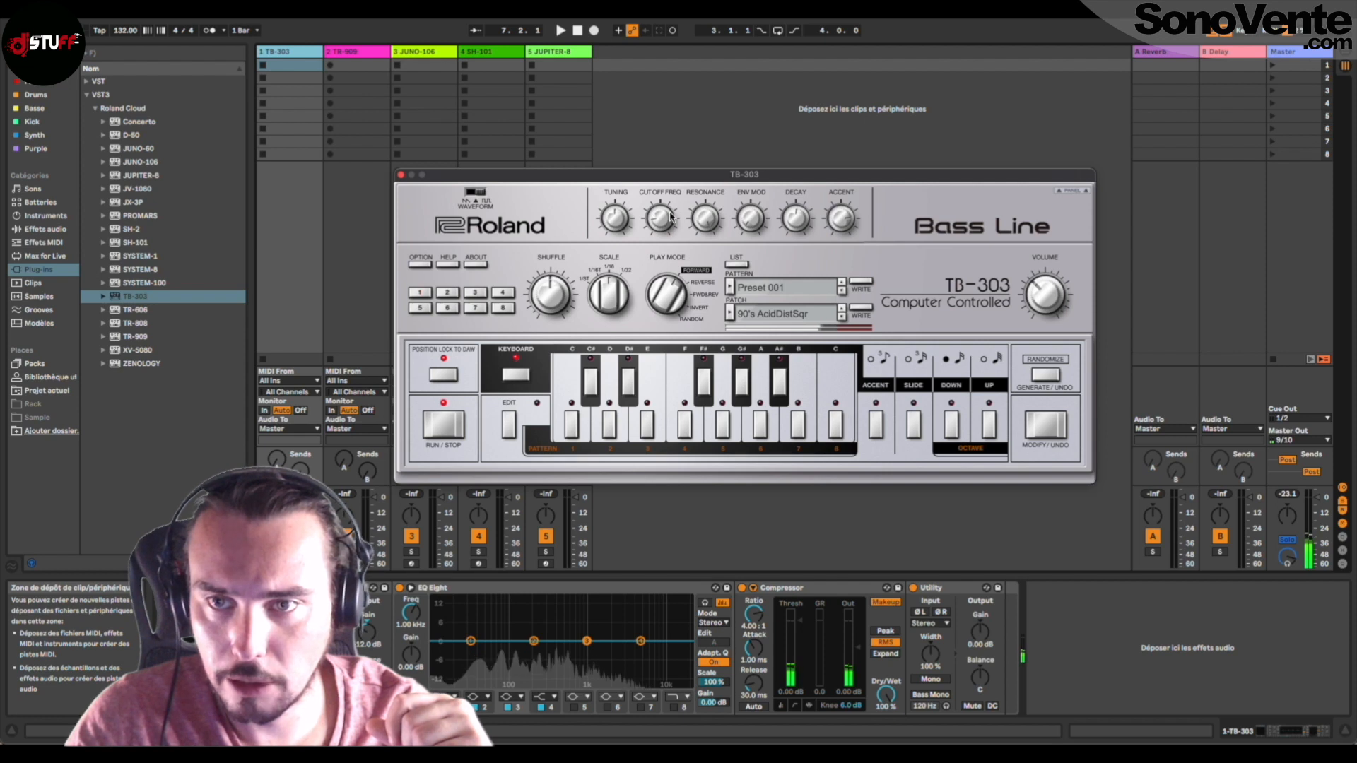
Set the TB-303's cutoff frequency to about 69 and select pattern Preset 003.
mouse_move(653, 217)
mouse_down()
mouse_move(658, 204)
mouse_move(643, 220)
mouse_up()
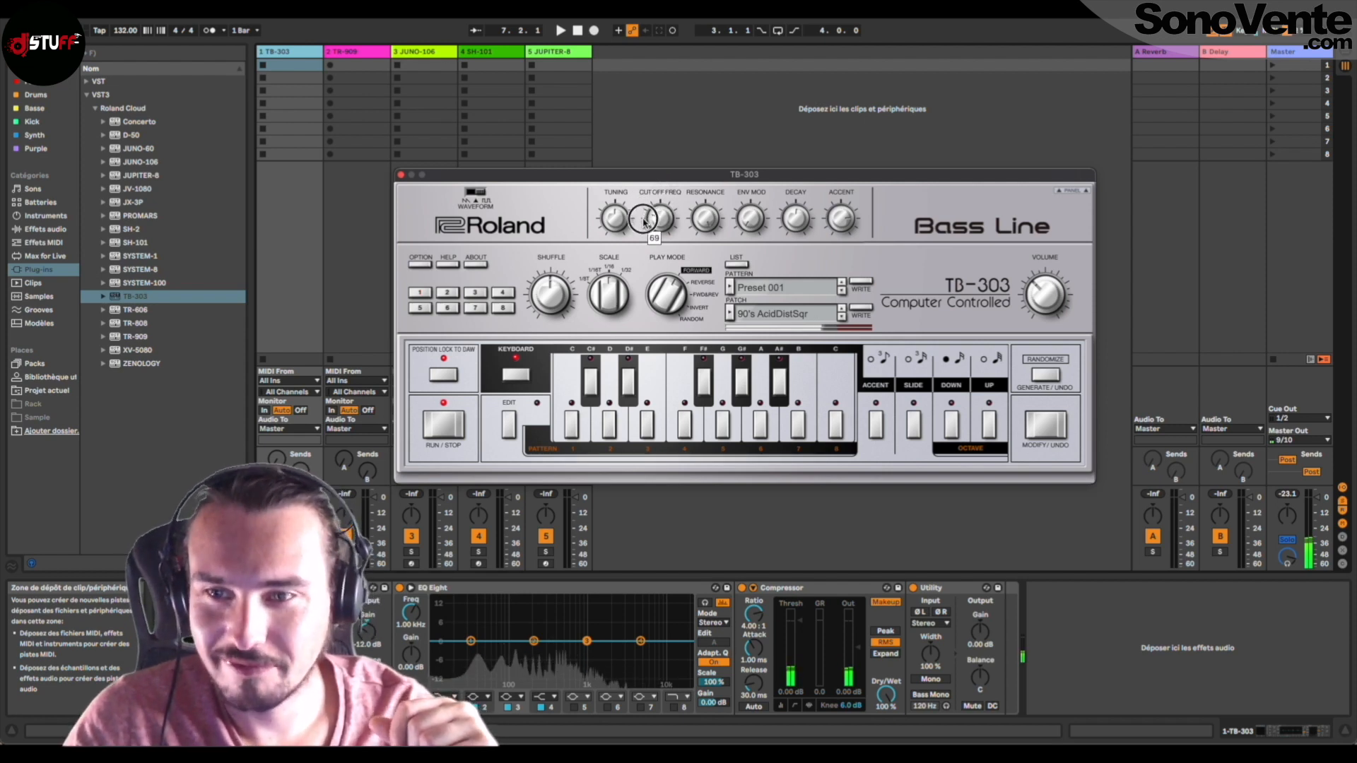
click(842, 291)
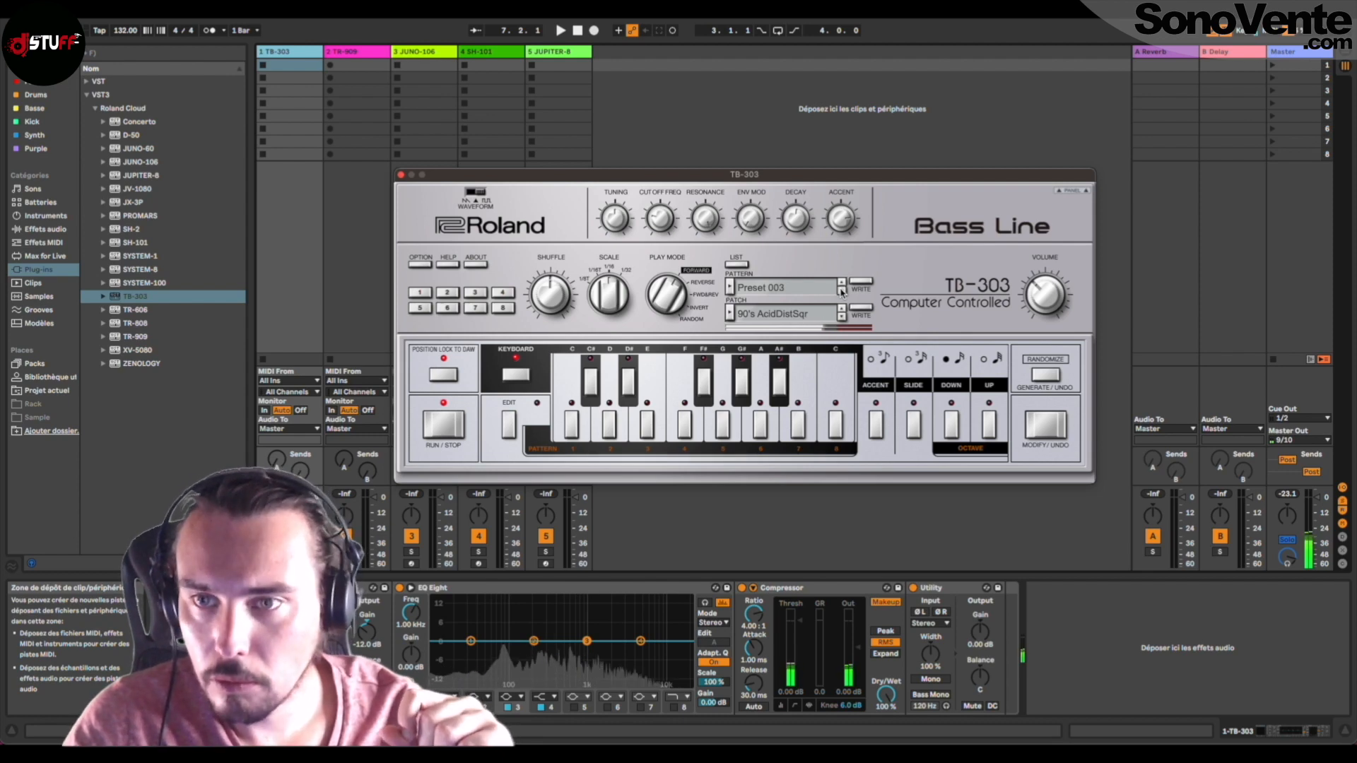
Audition the TB-303's preset patches from Acid Clean Saw onward and settle on Acid WideOD Saw.
click(777, 313)
mouse_move(767, 330)
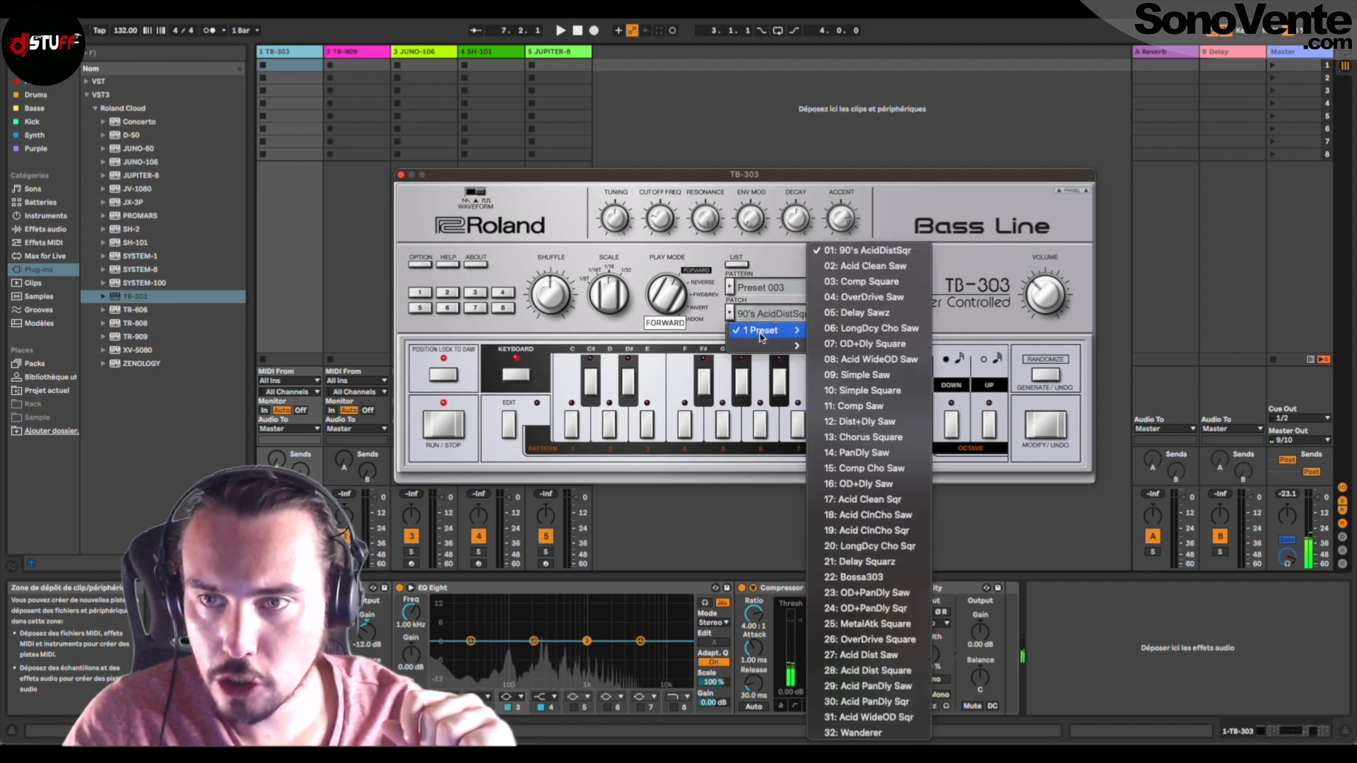
click(851, 266)
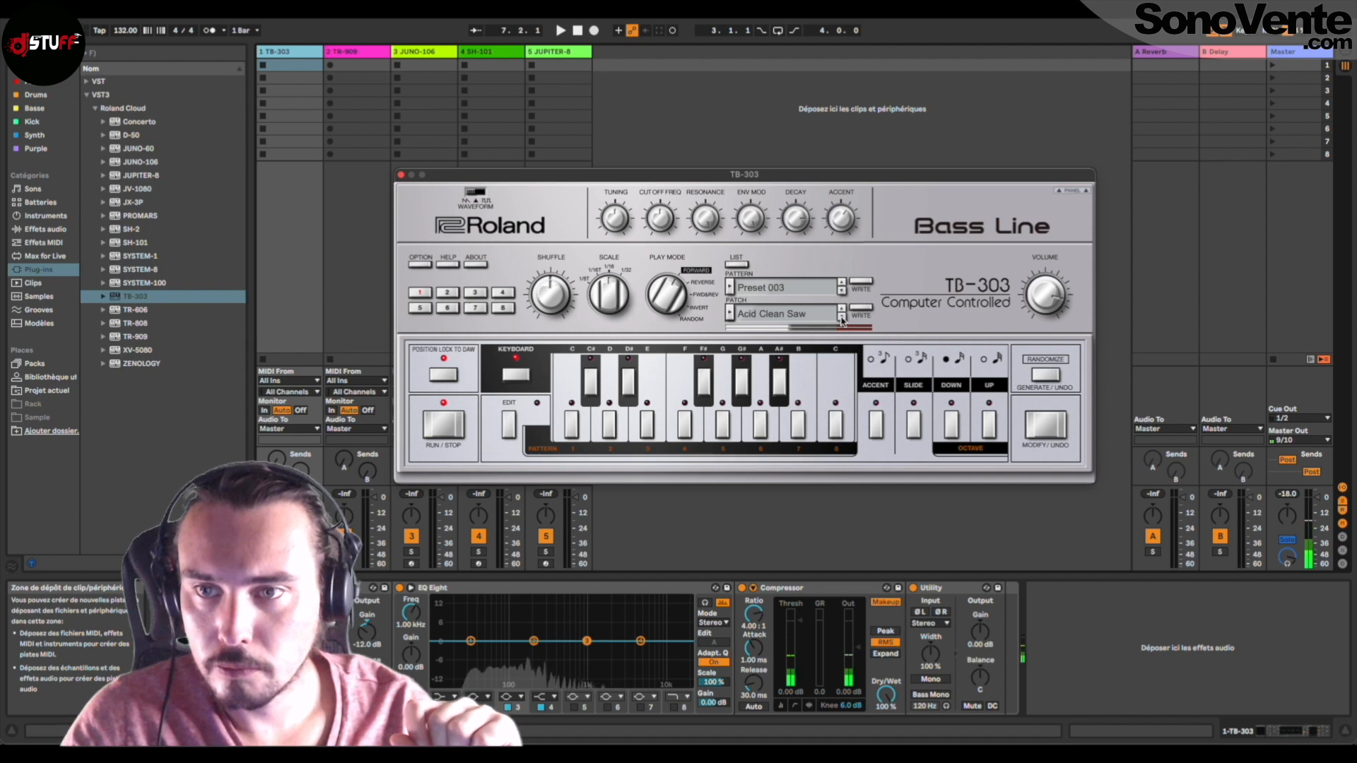
click(842, 318)
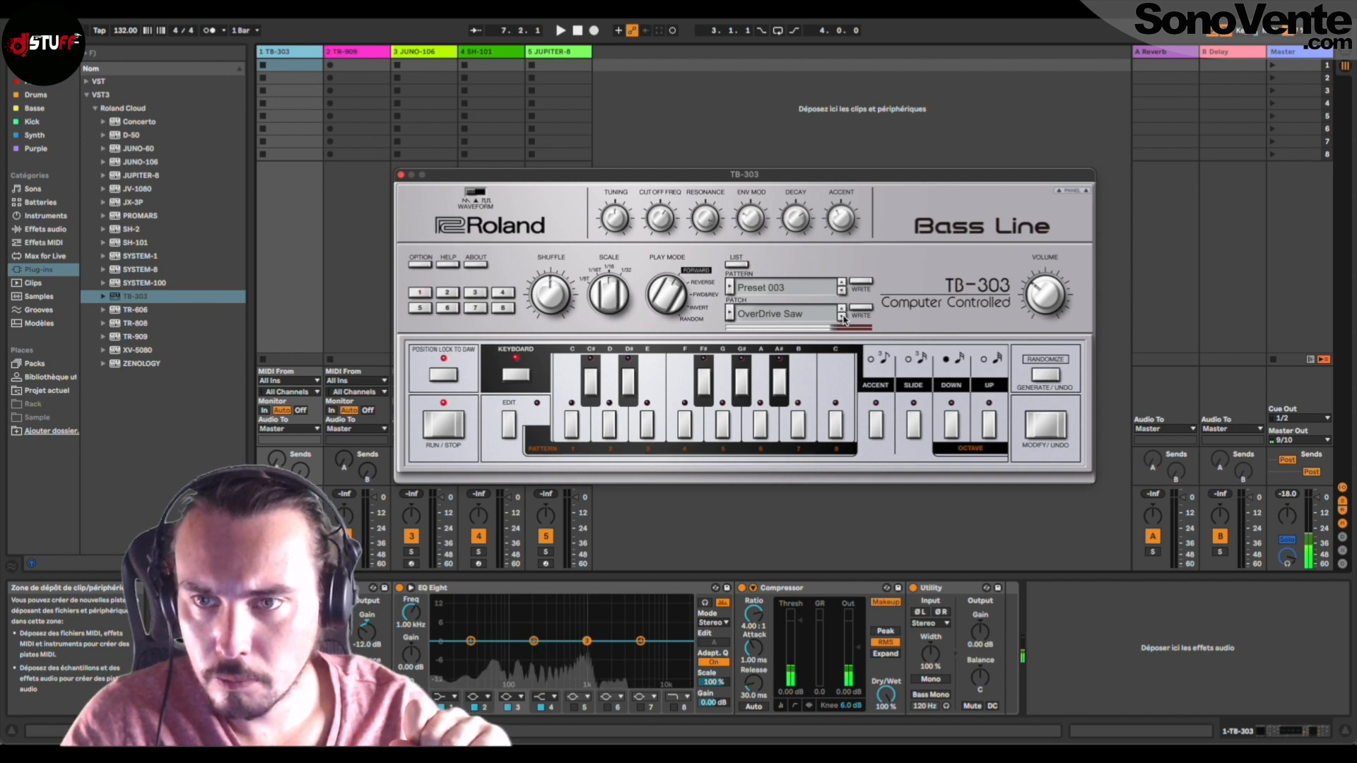
click(842, 318)
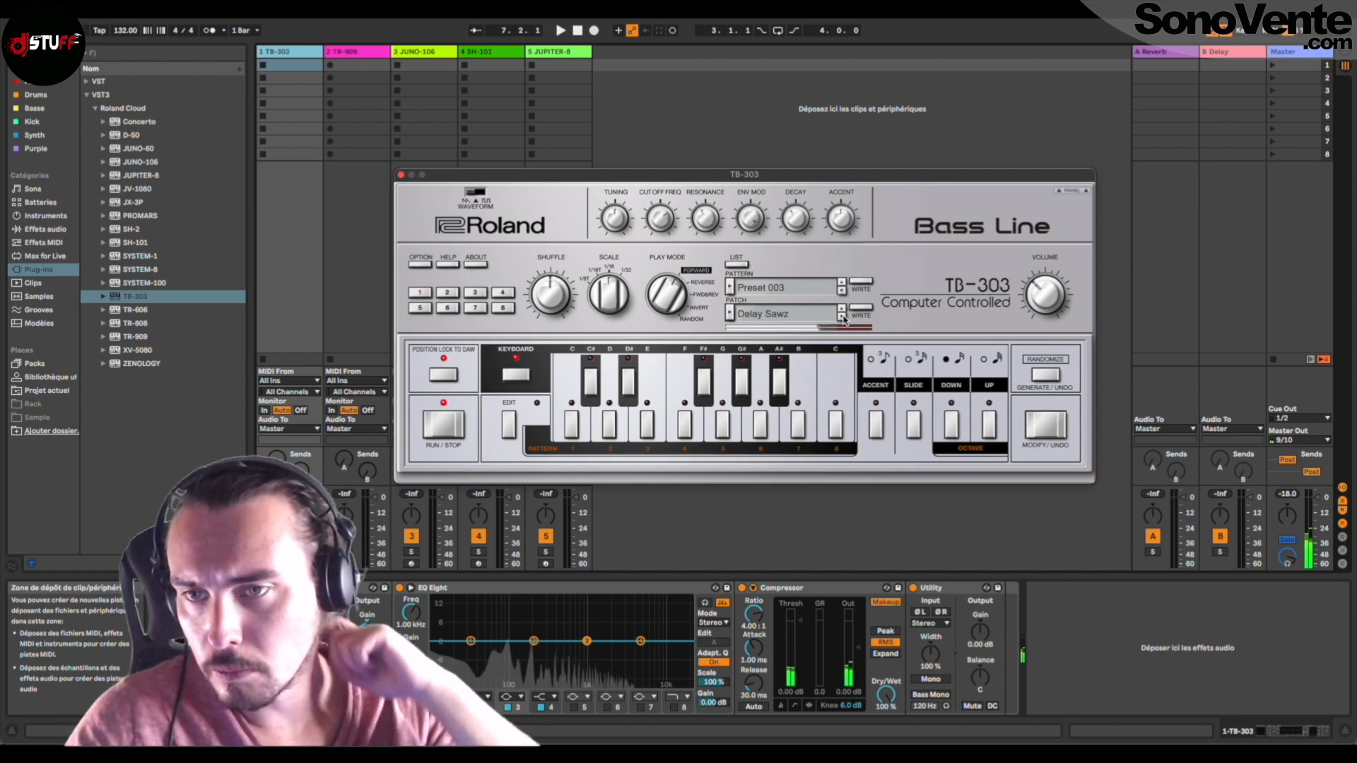
click(841, 318)
click(842, 318)
click(842, 319)
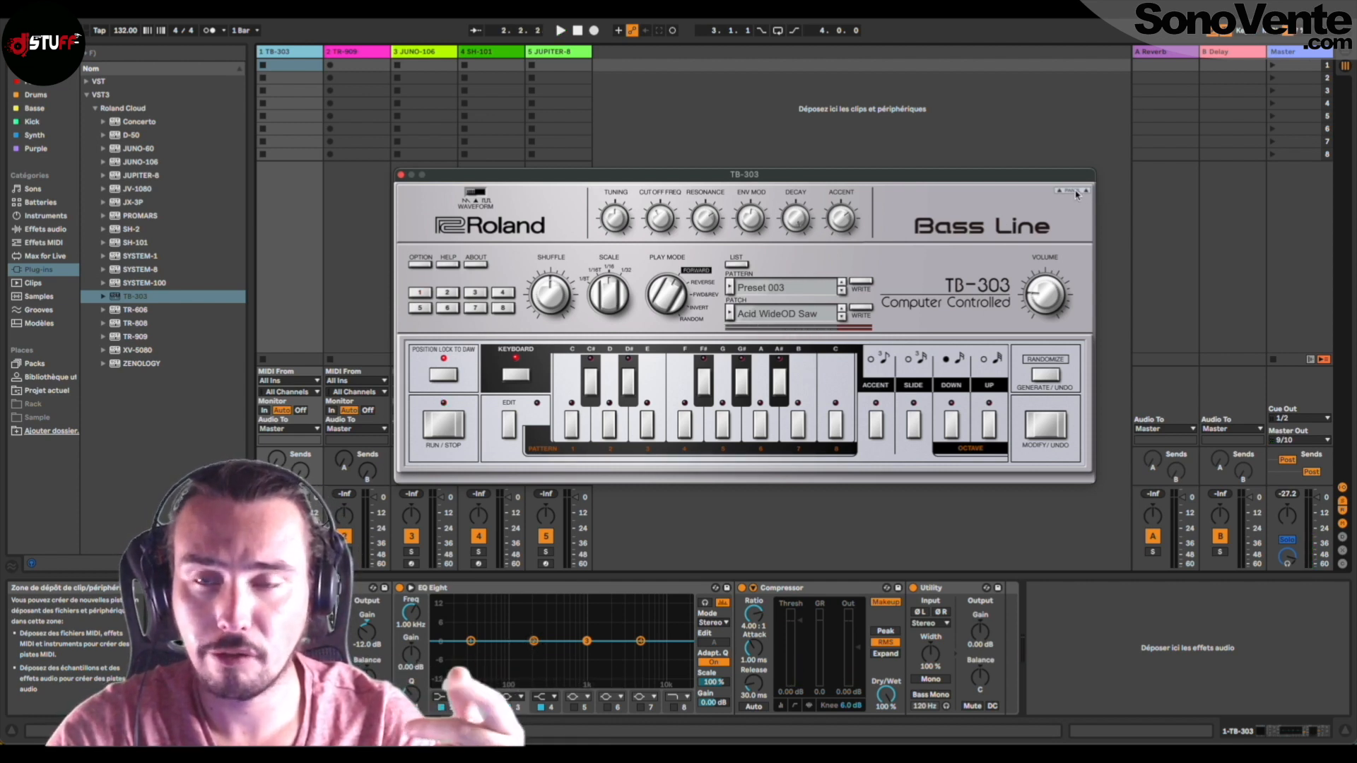
Reveal the TB-303's additional controls and, with playback running, try different delay types and delay levels.
click(1076, 192)
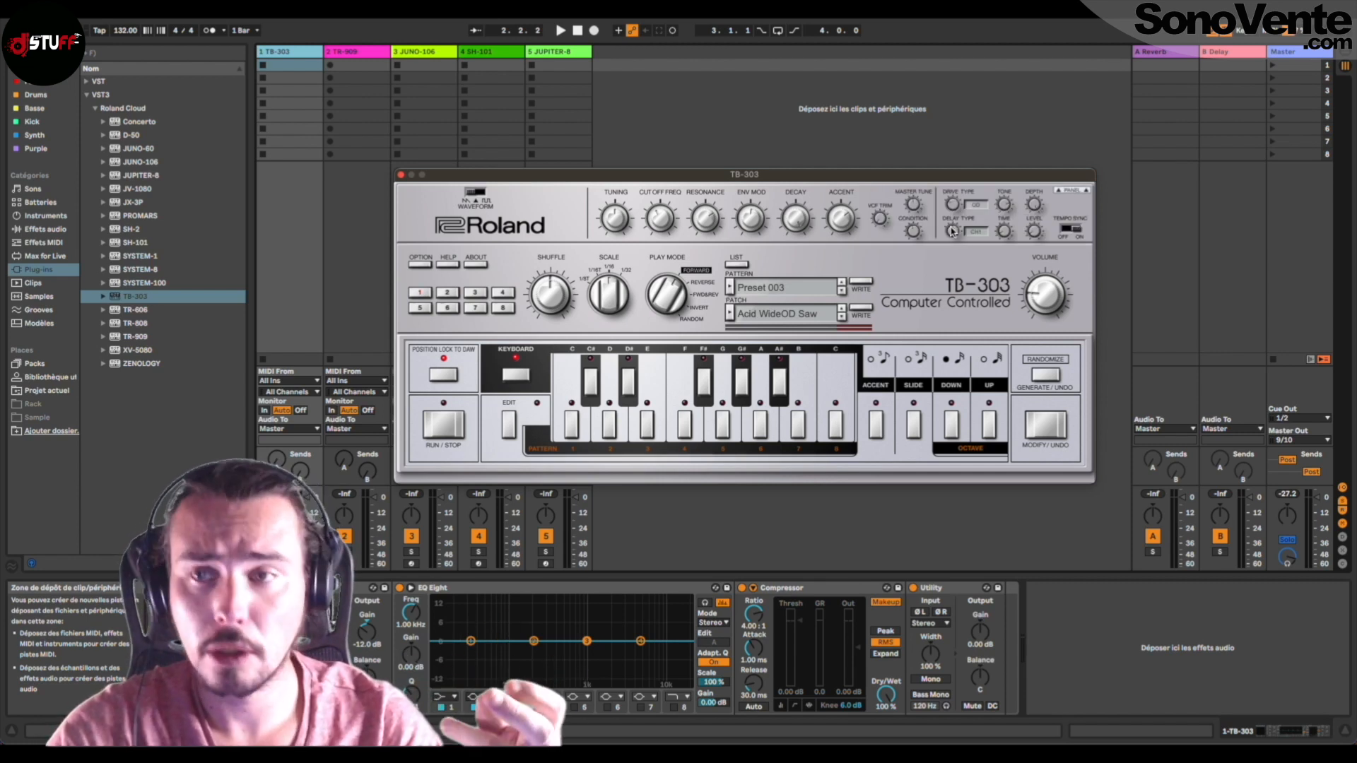
key(space)
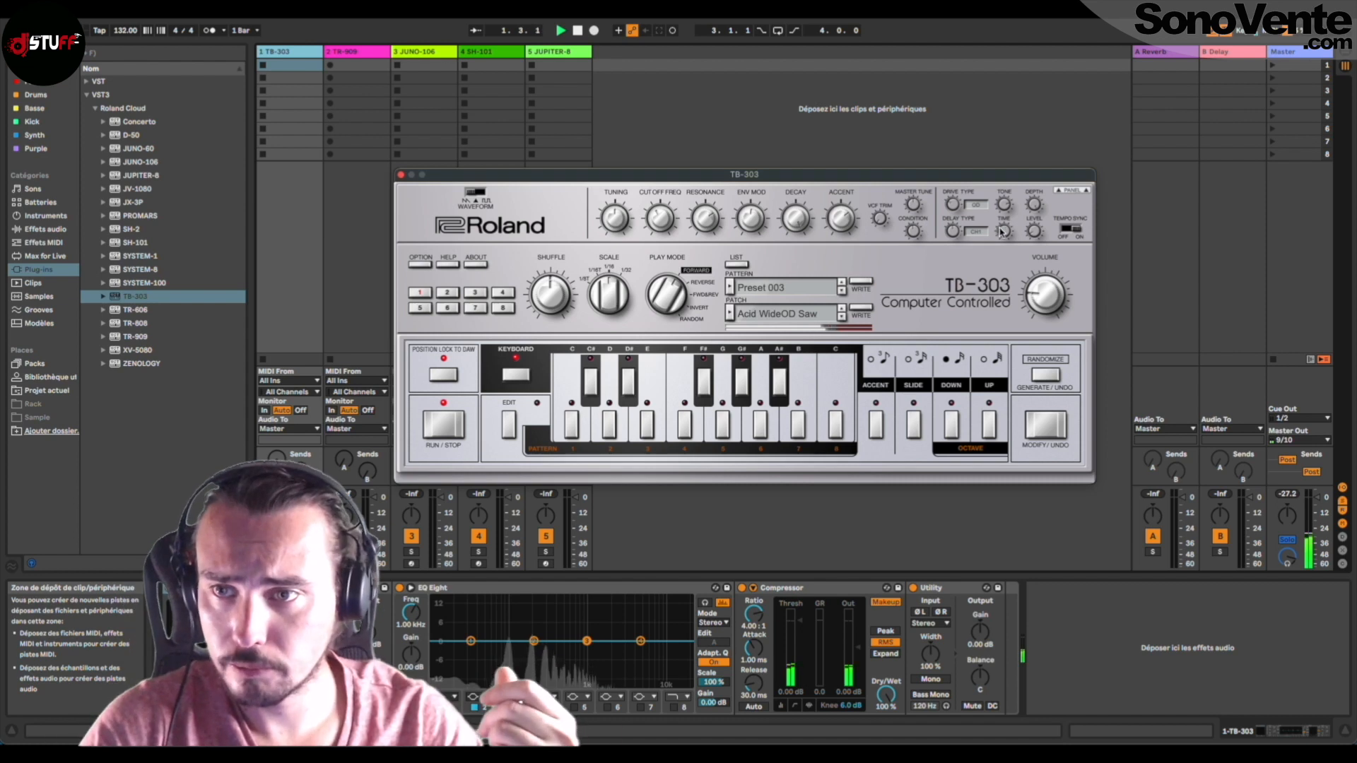
drag(1034, 233, 952, 249)
click(954, 231)
click(1033, 232)
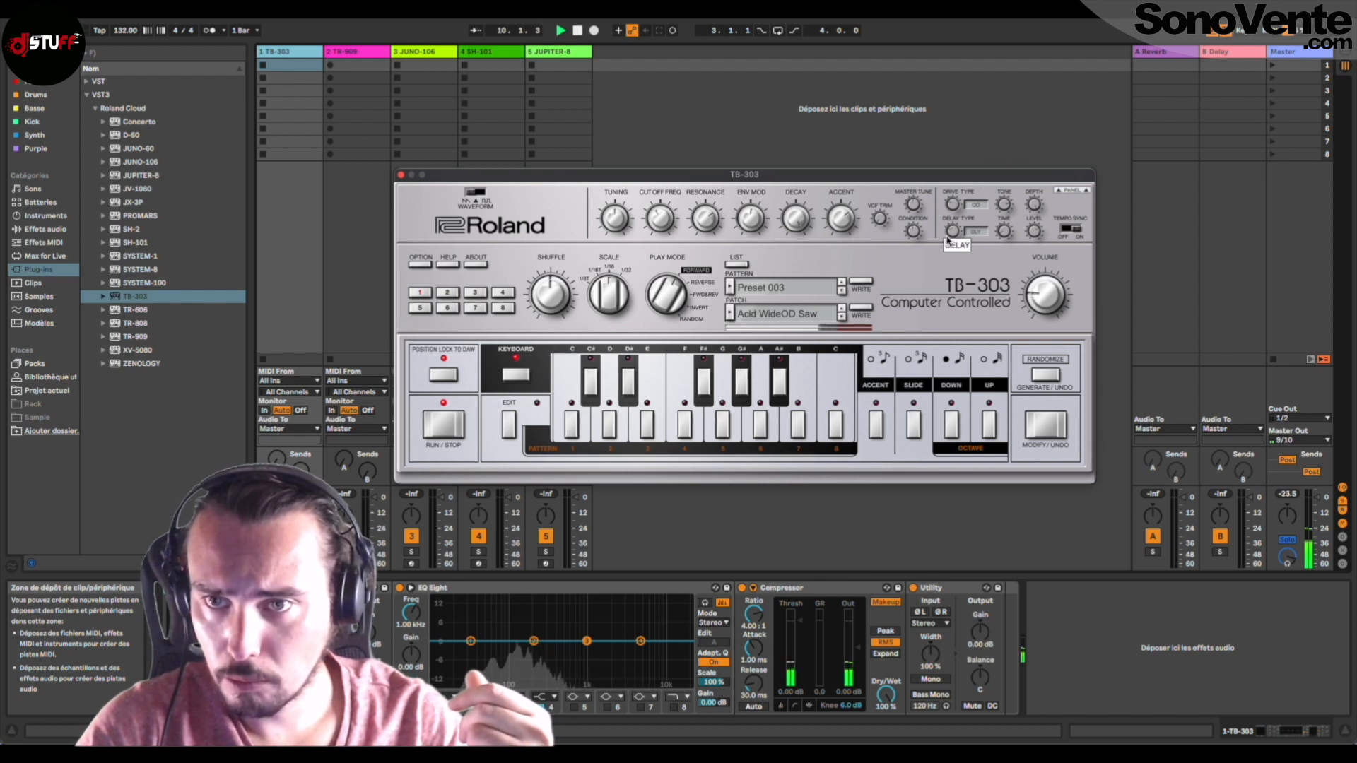
drag(1030, 238, 1003, 289)
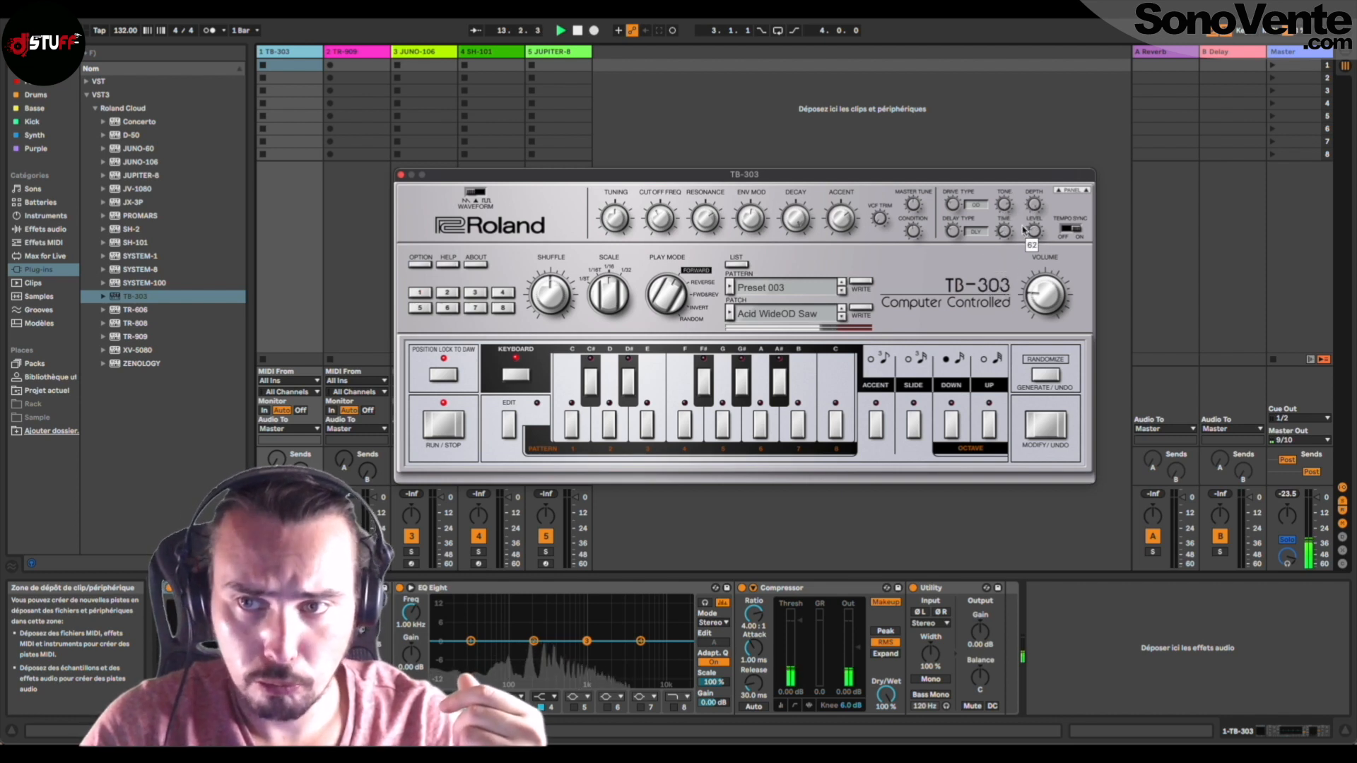
drag(951, 224, 953, 223)
mouse_move(1034, 231)
mouse_down()
mouse_move(1030, 185)
mouse_move(1028, 252)
mouse_up()
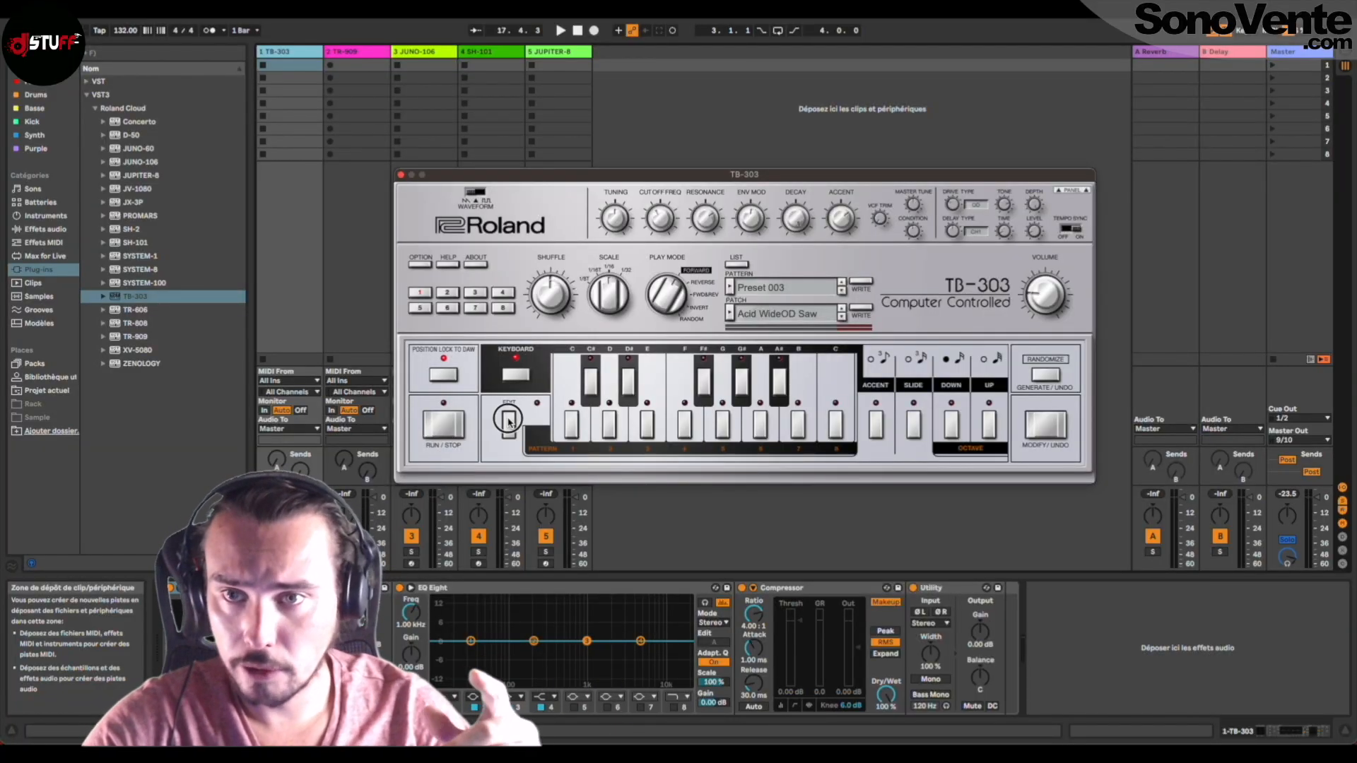
In the TB-303's pattern editor, transpose the playing bass line up so it starts on F2, and generate a randomized pattern.
click(508, 420)
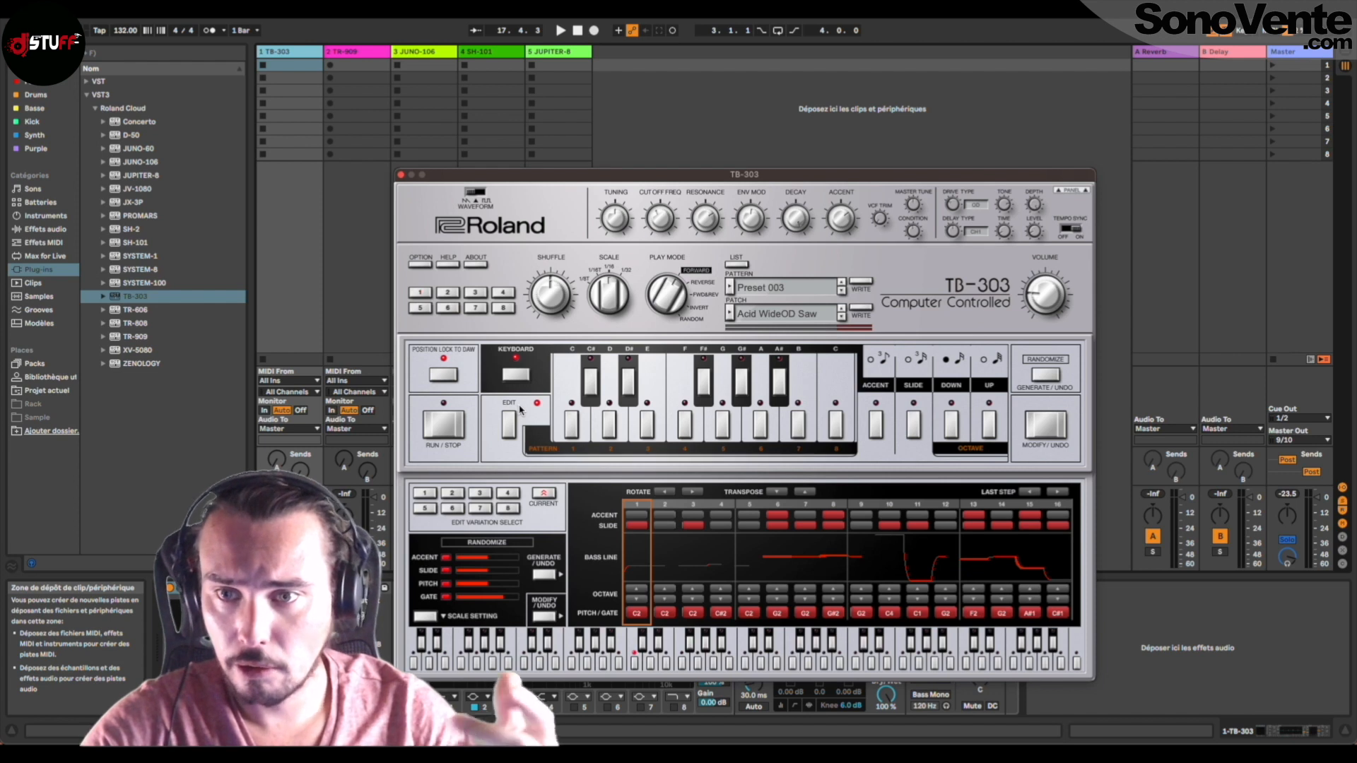
key(space)
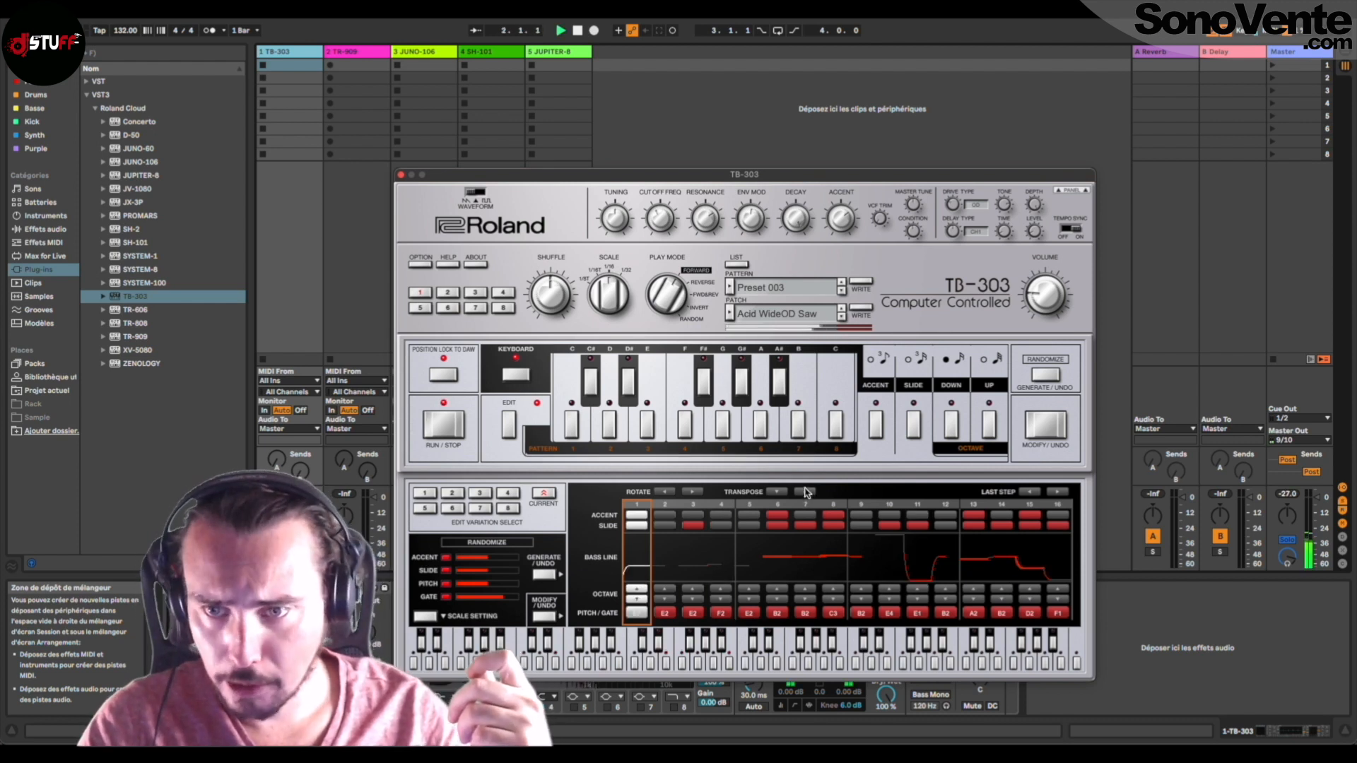
click(805, 493)
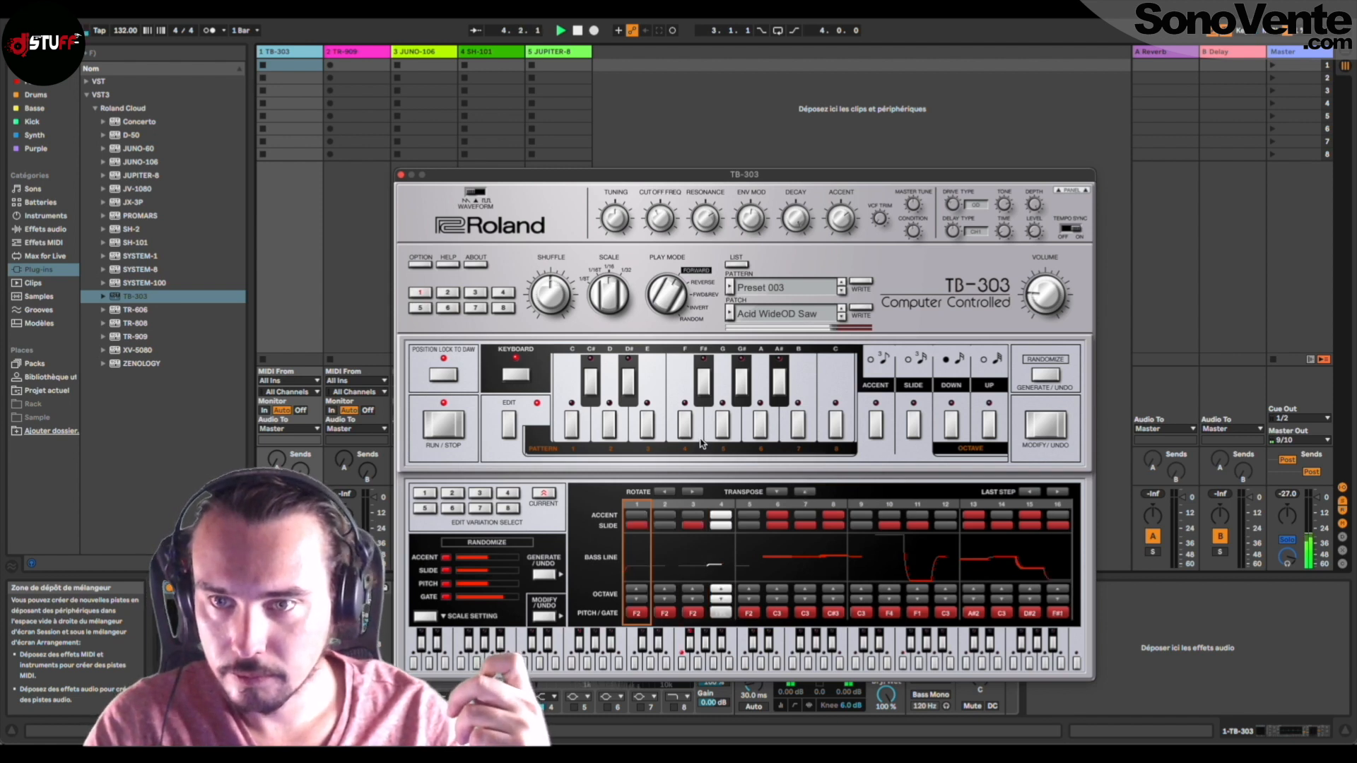
click(547, 575)
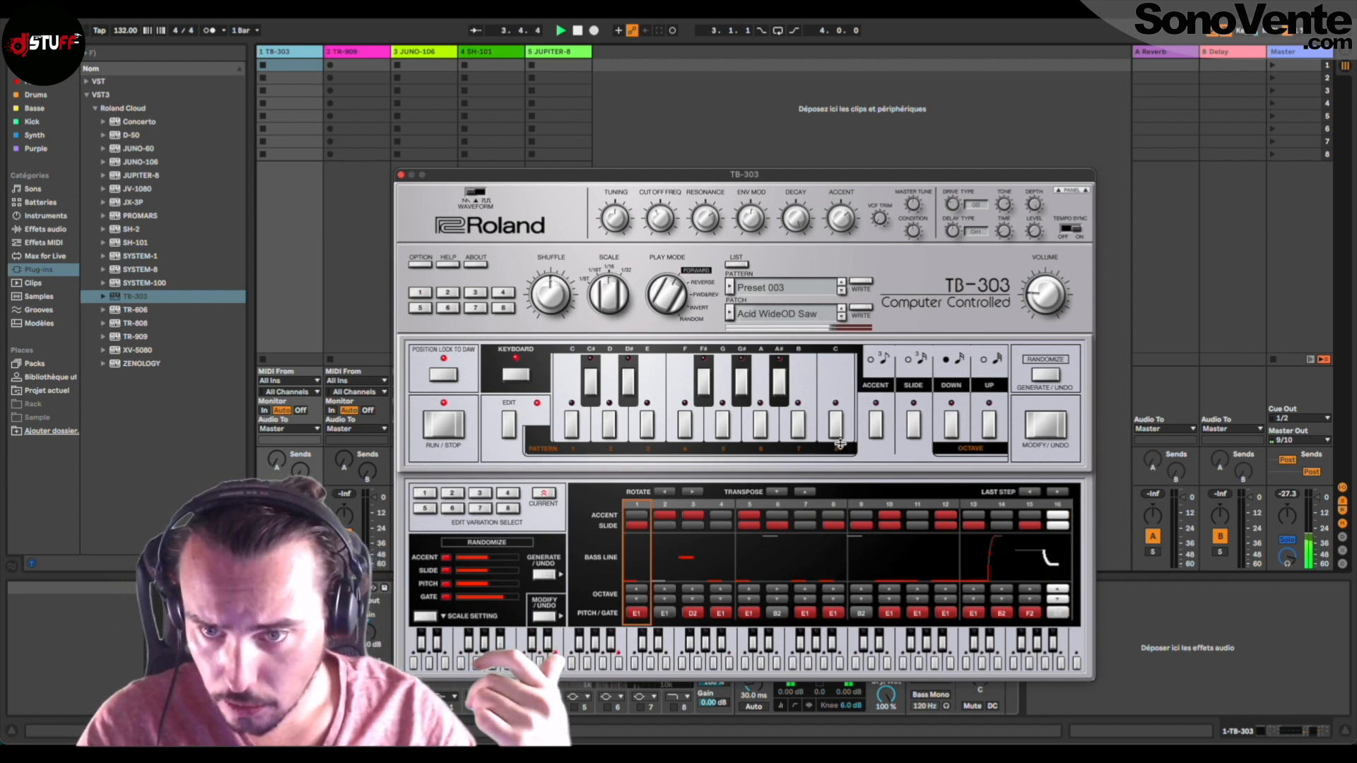
Transpose the TB-303 pattern up one semitone so it starts on F1, stop playback, and generate a modified variation of it.
click(805, 493)
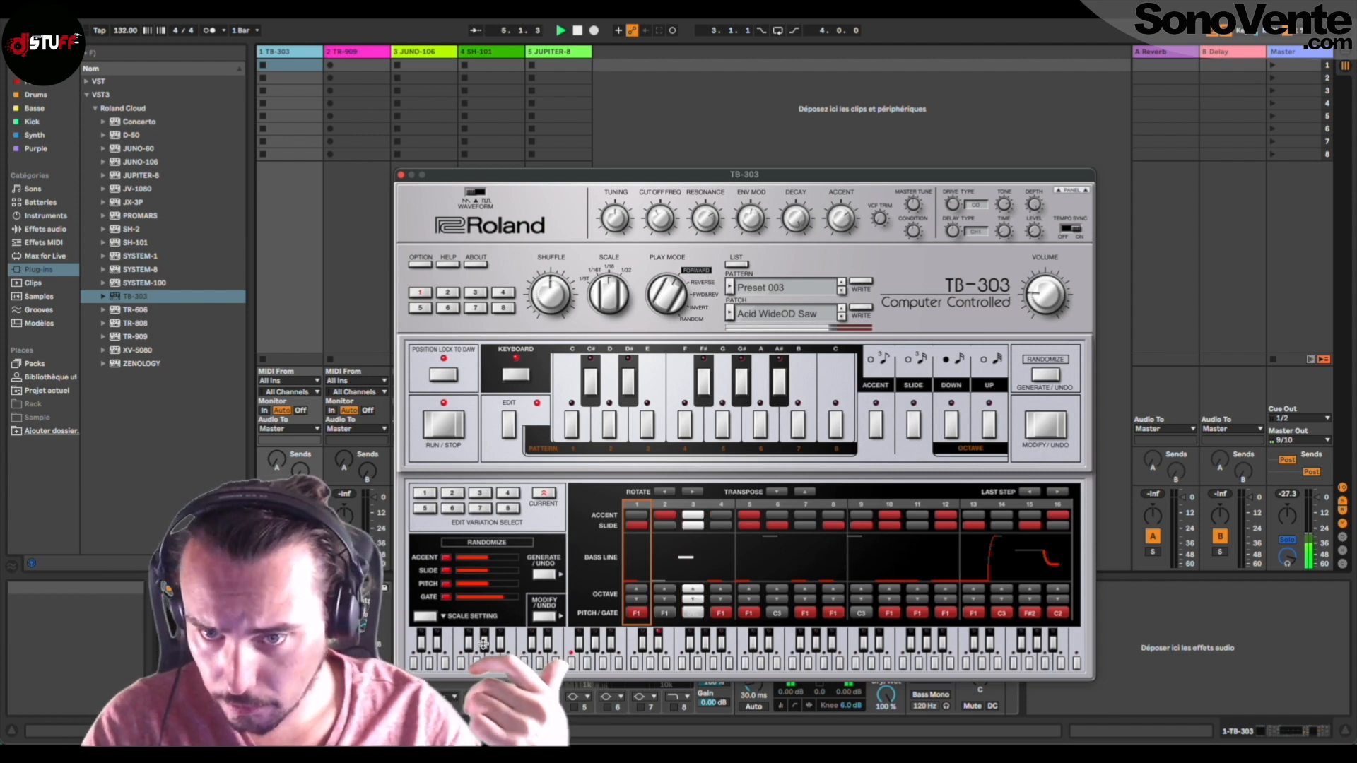
key(space)
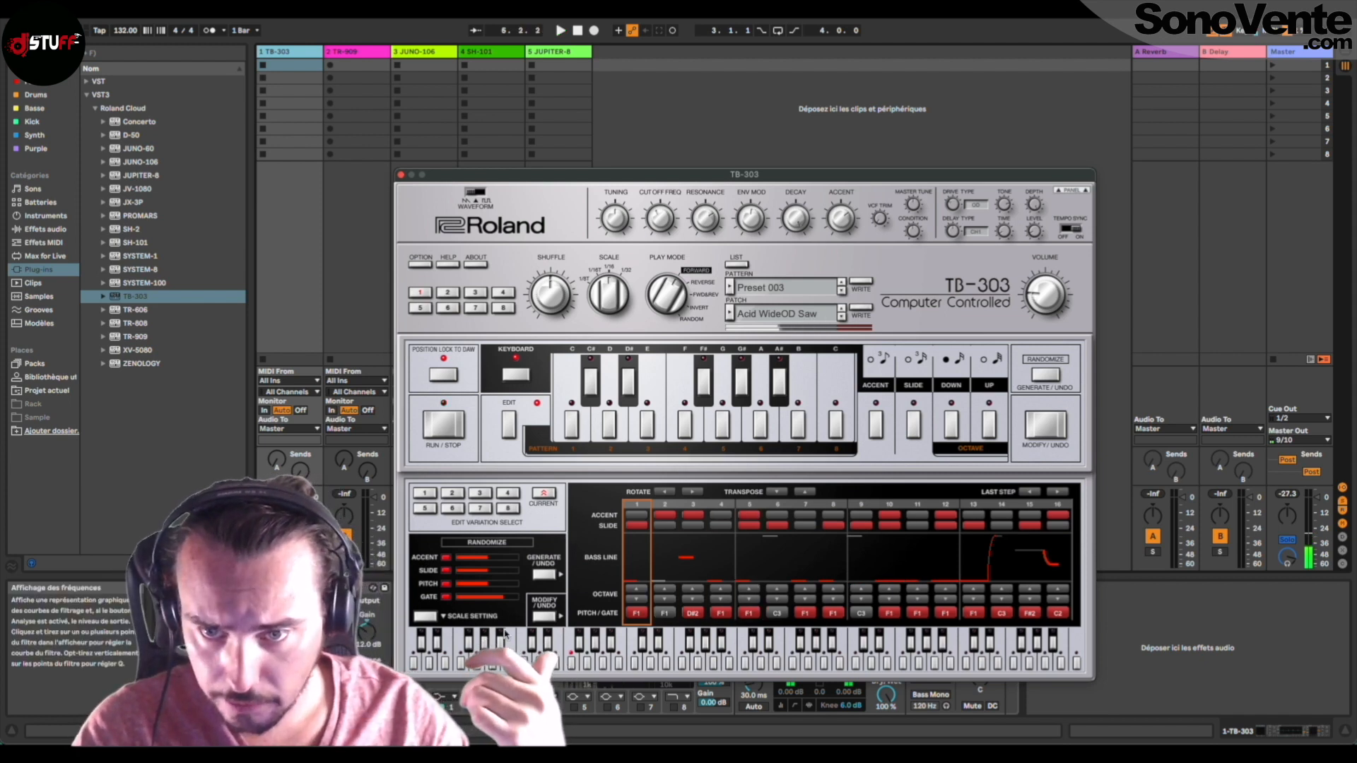
click(544, 617)
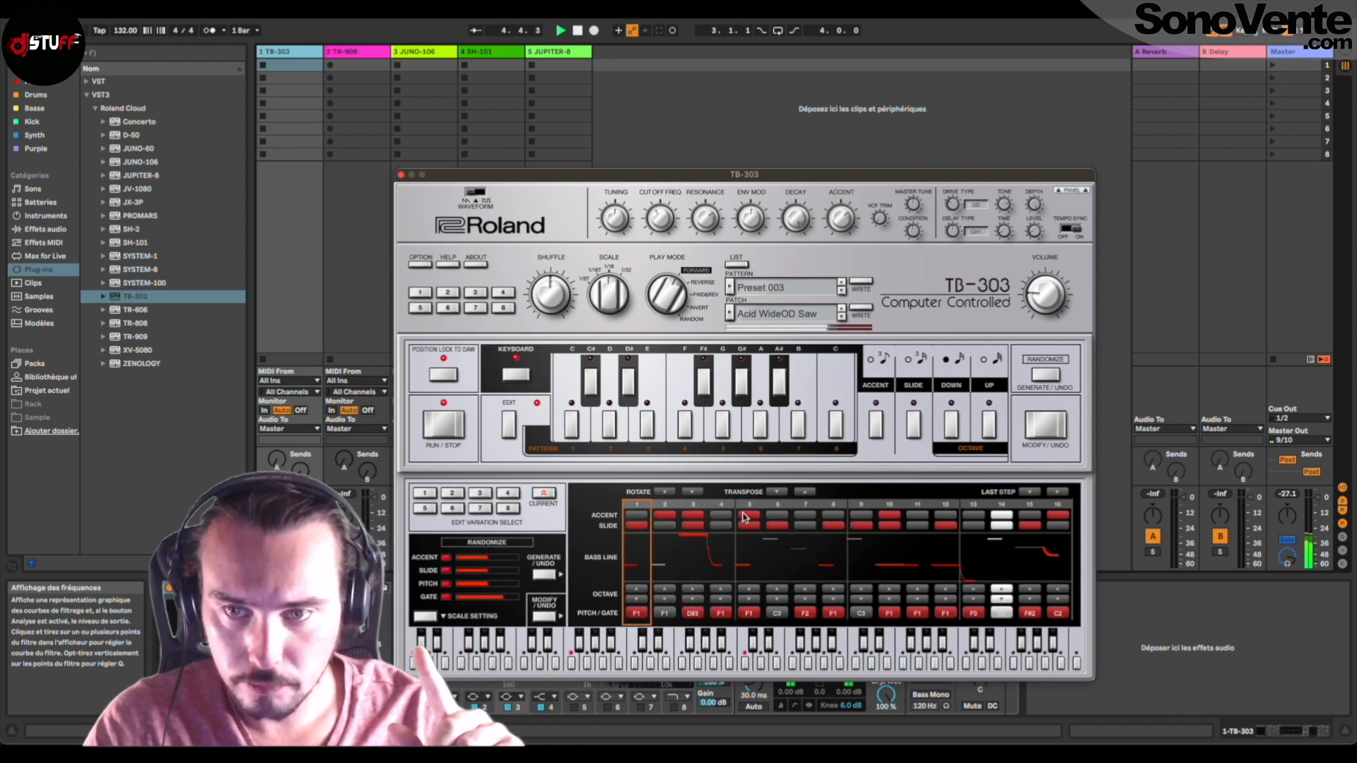
Shorten the TB-303 pattern to eight steps by lowering its last step from 16 to 8.
click(1030, 492)
click(1030, 492)
click(1029, 492)
click(1030, 492)
click(1030, 492)
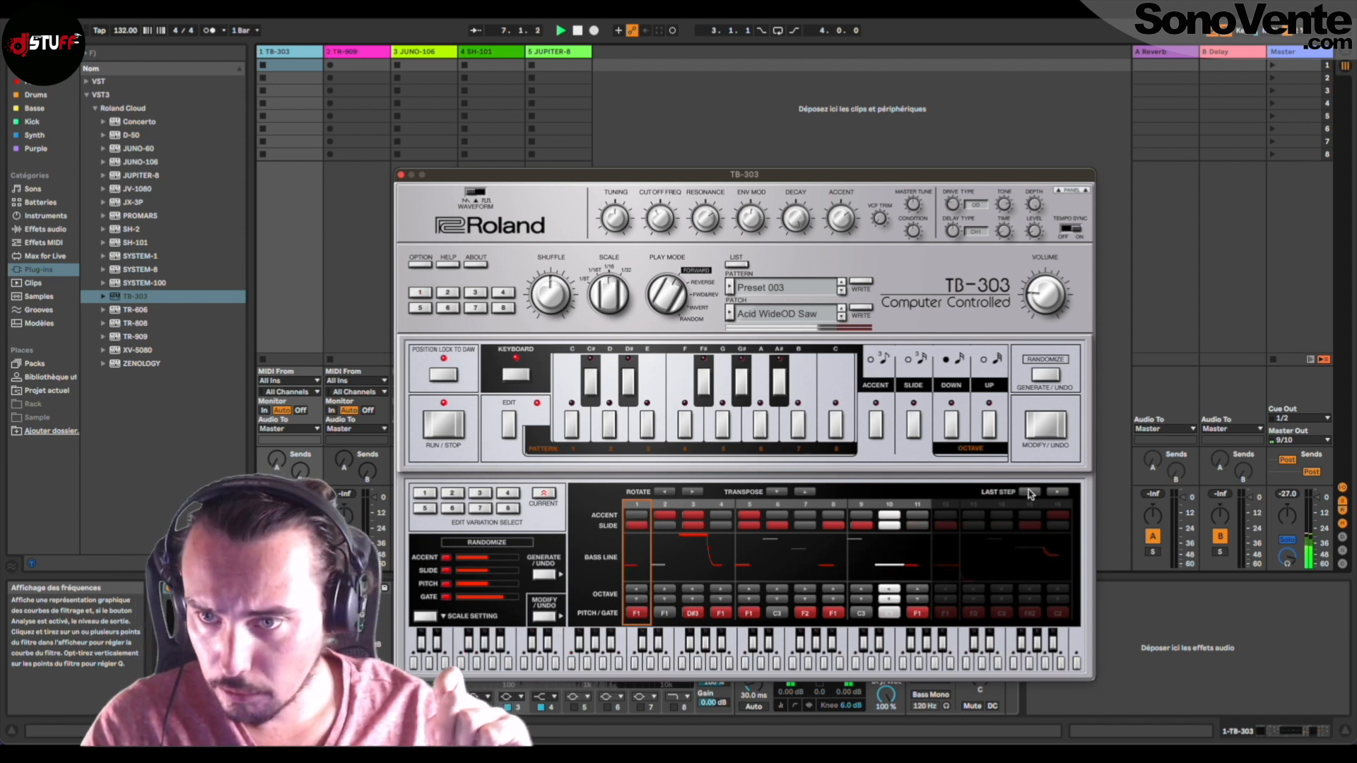
click(1030, 492)
click(1030, 492)
click(1030, 492)
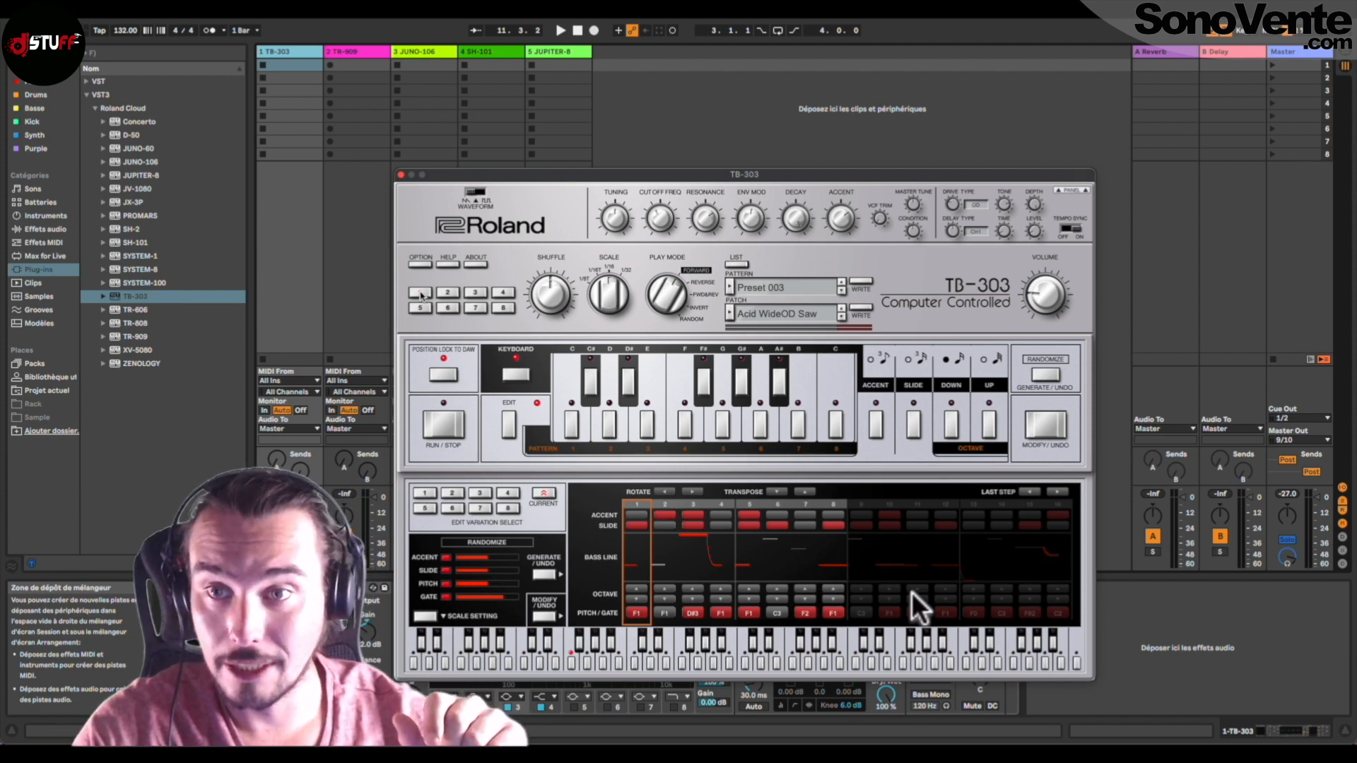
Export pattern variation 1 as a MIDI clip into the TB-303 track's first clip slot, open its notes and start playback.
drag(368, 252, 291, 68)
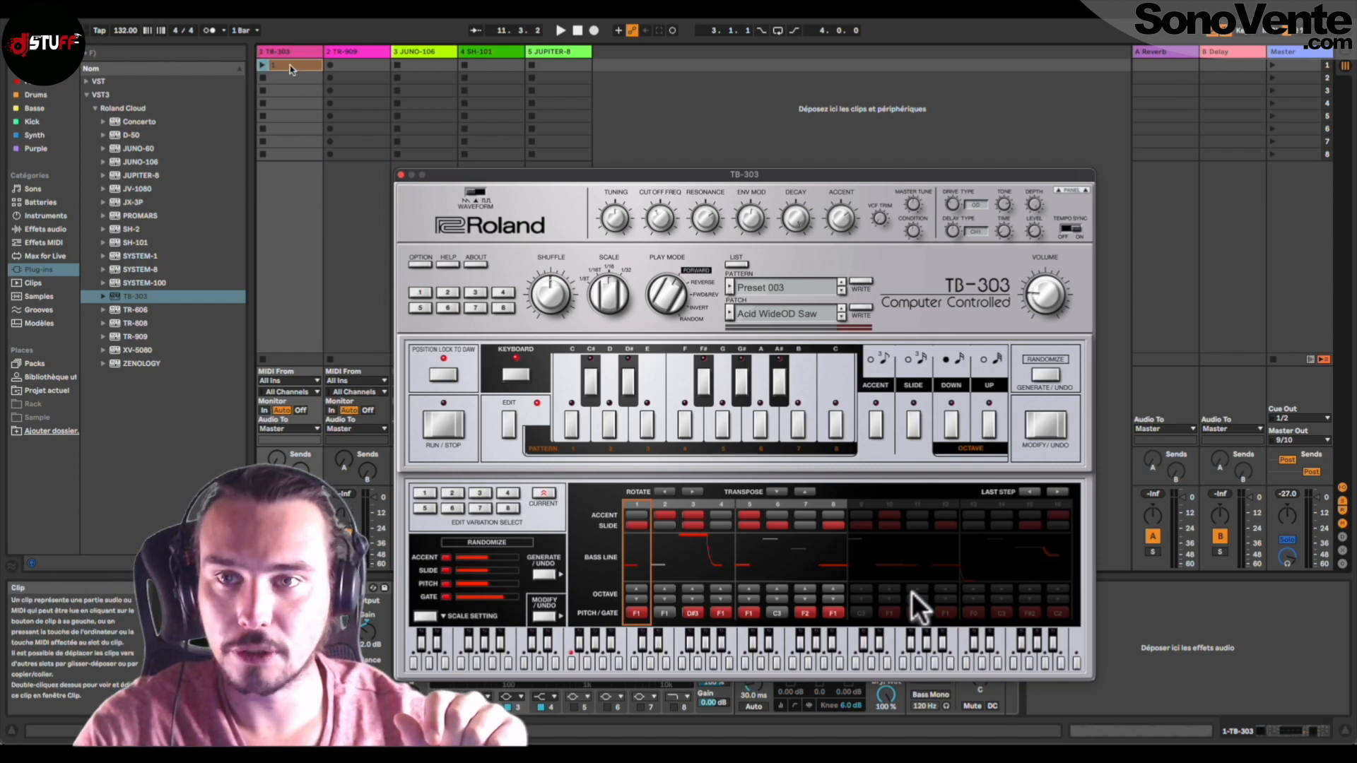
double_click(290, 65)
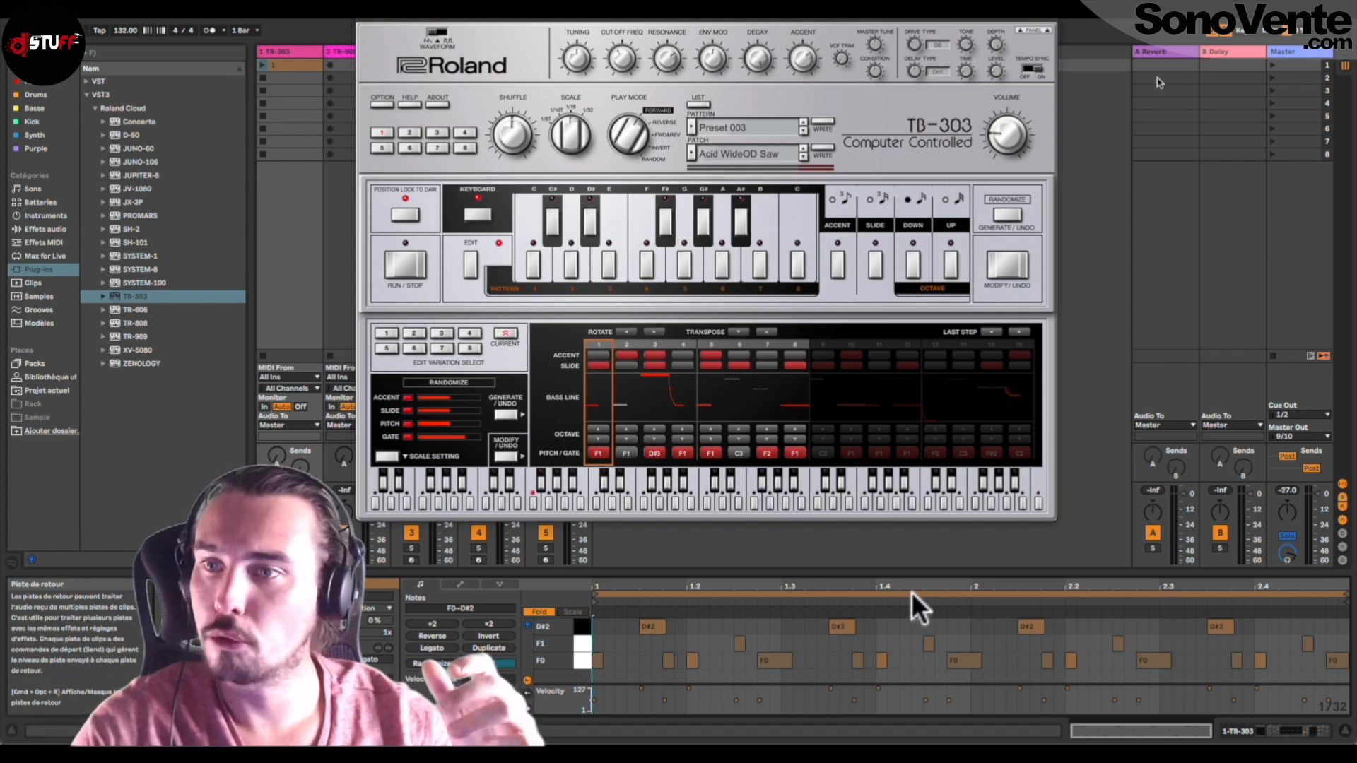
key(space)
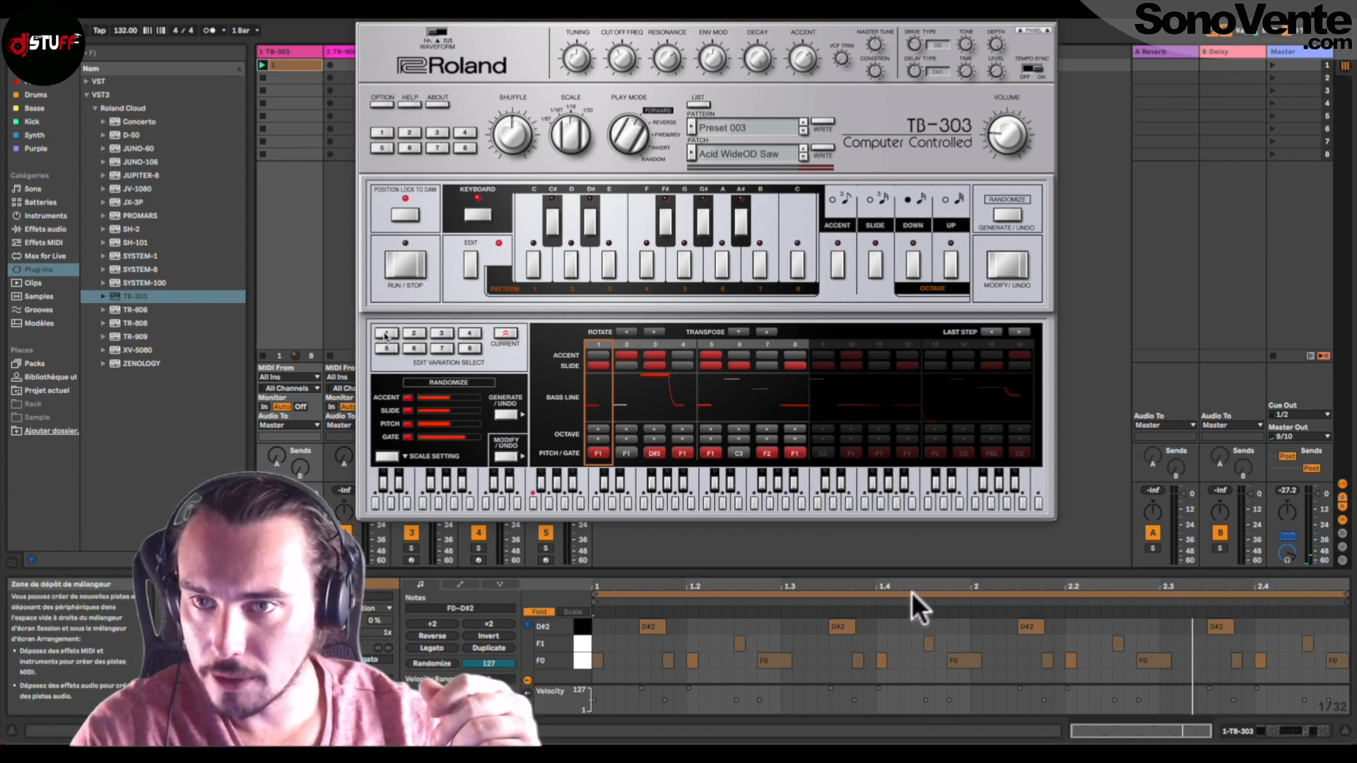
Clear variation 1 in the TB-303 pattern editor and shorten the exported clip's loop to end at 1.3.
right_click(384, 336)
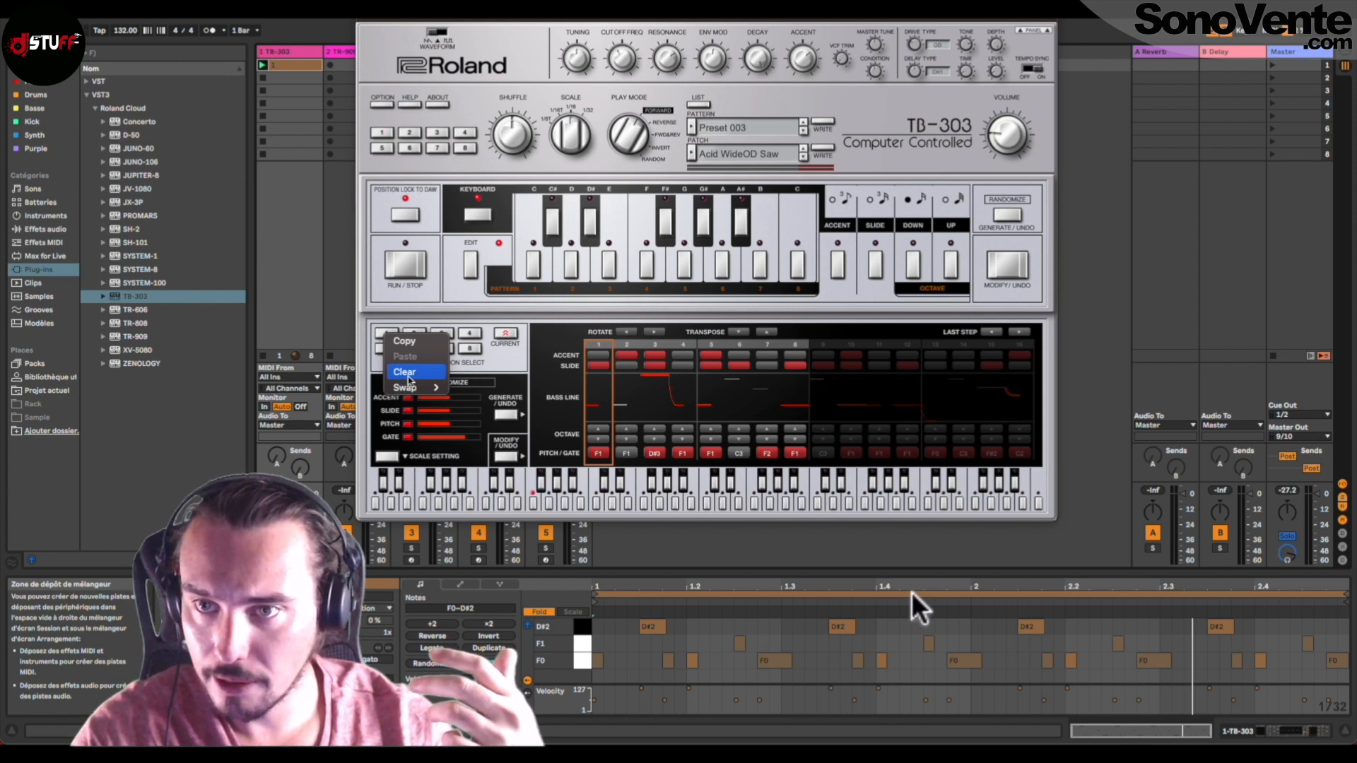
click(406, 373)
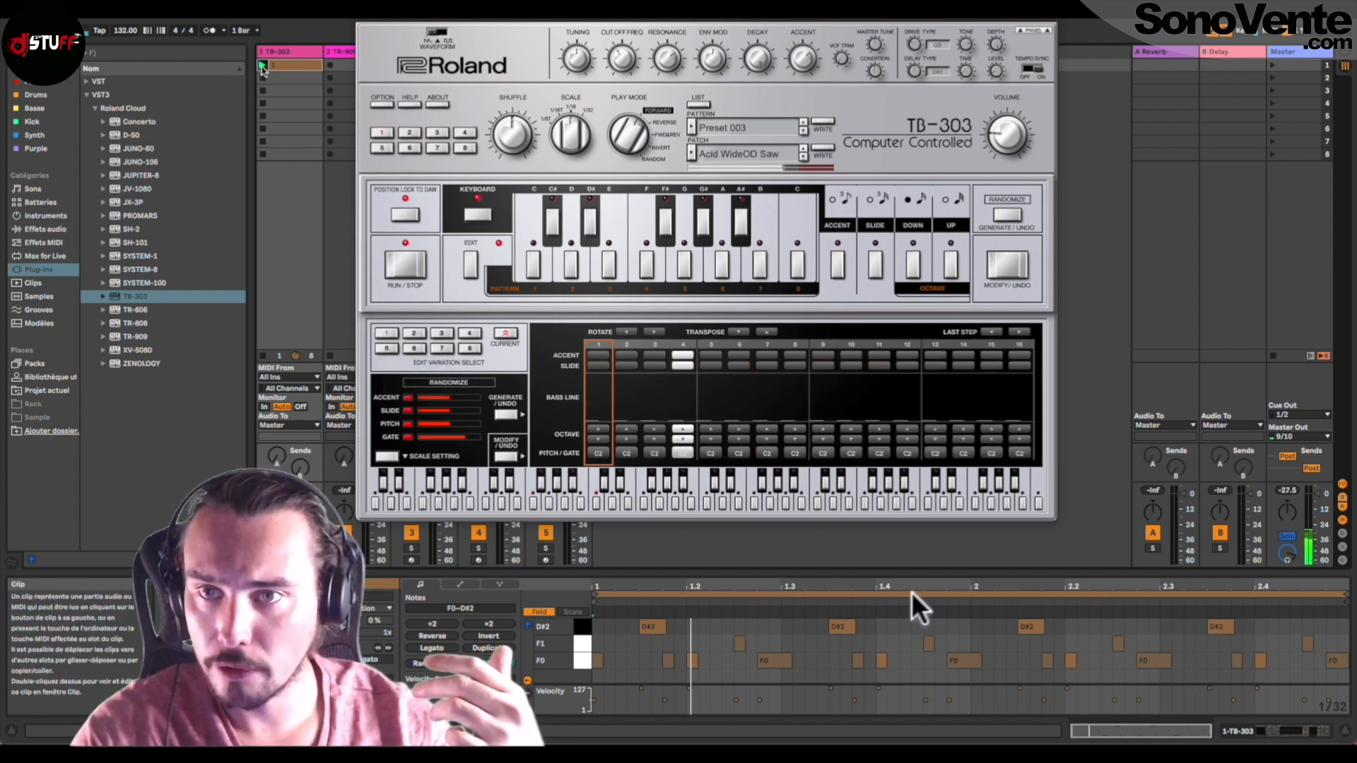
drag(1346, 596, 781, 596)
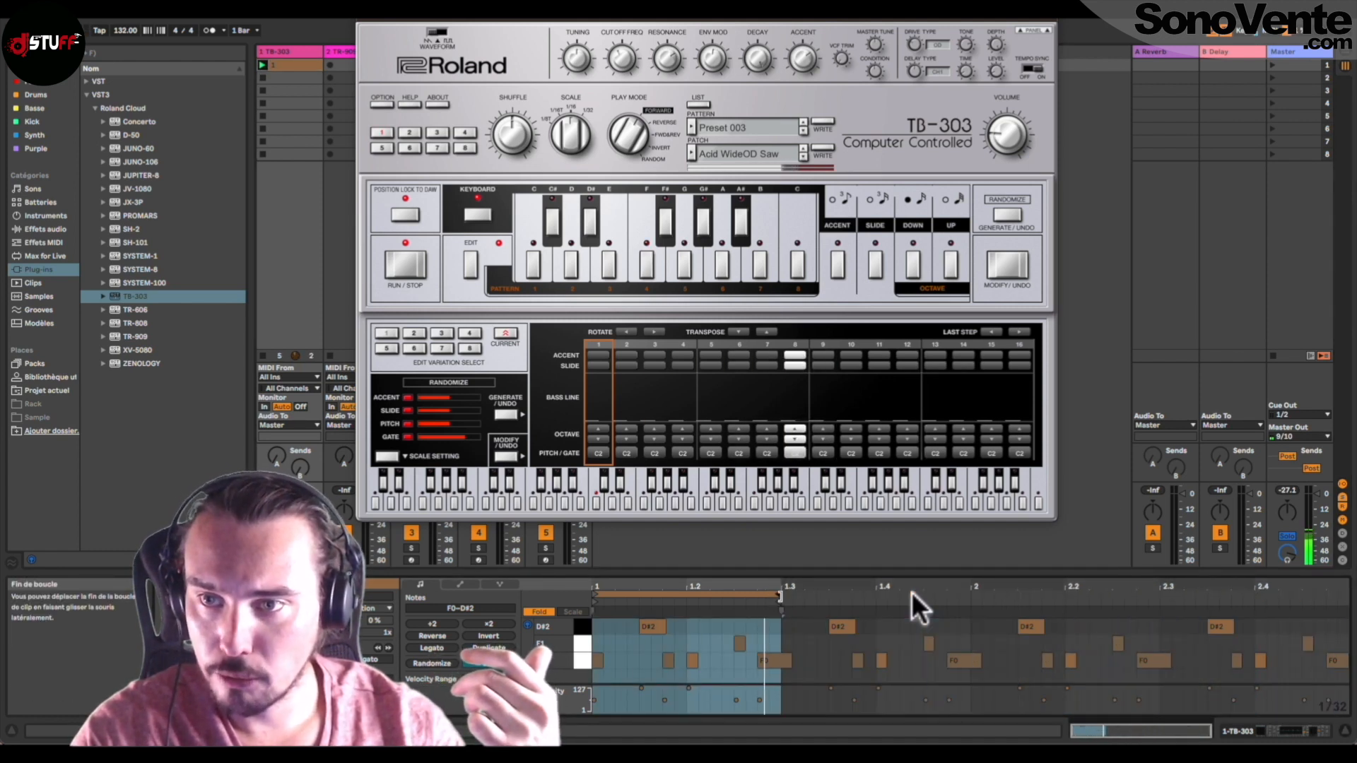
mouse_move(780, 596)
mouse_down()
mouse_move(736, 599)
mouse_move(781, 598)
mouse_up()
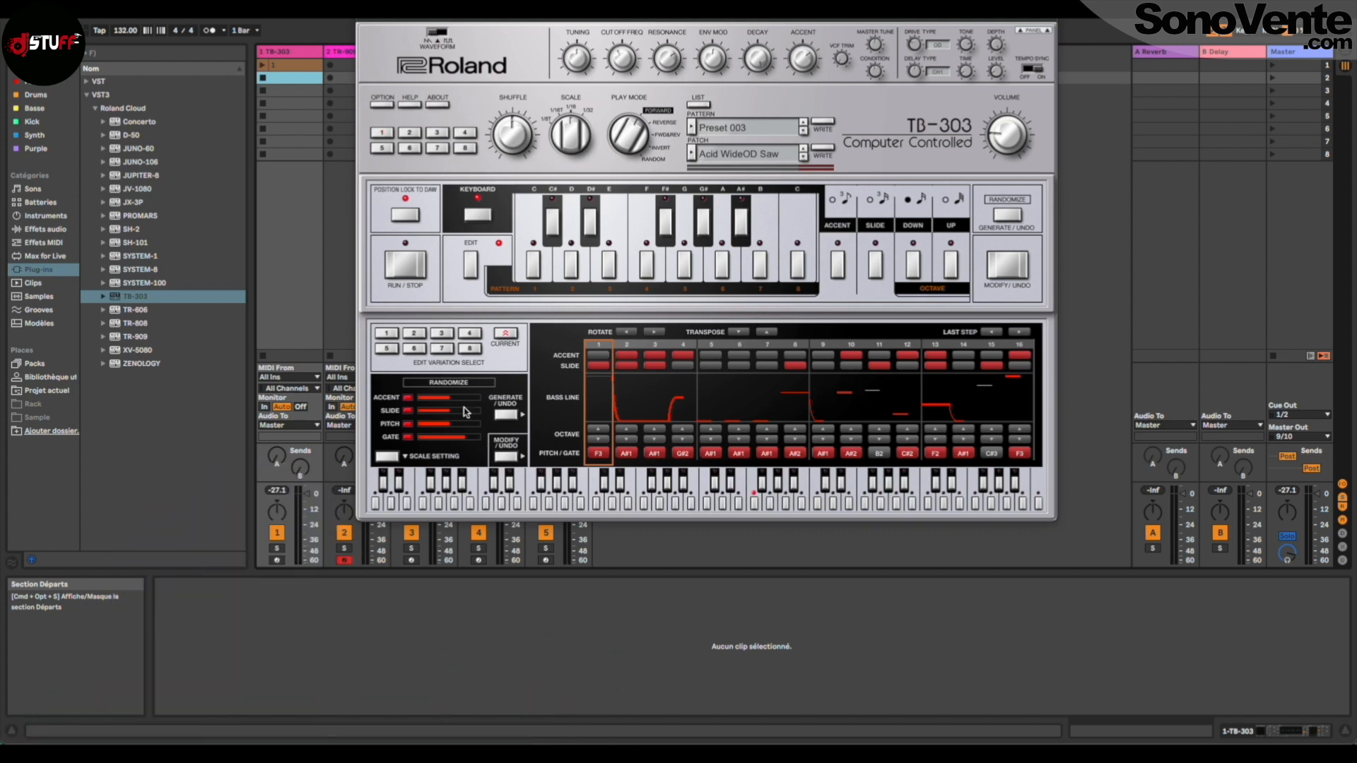
Modify the playing pattern with different randomize amounts for accent, slide and gate, and move the step selection from 1 to 8.
drag(452, 398, 421, 416)
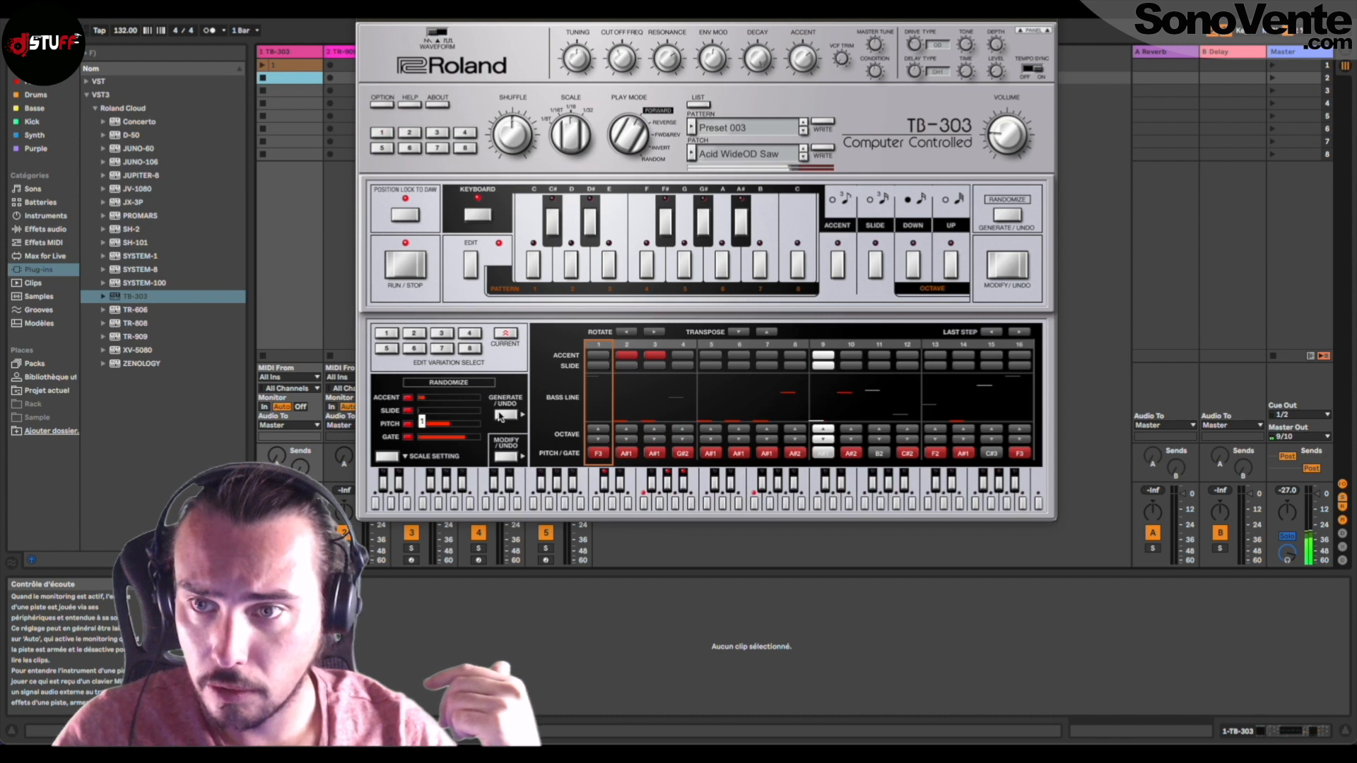
click(506, 457)
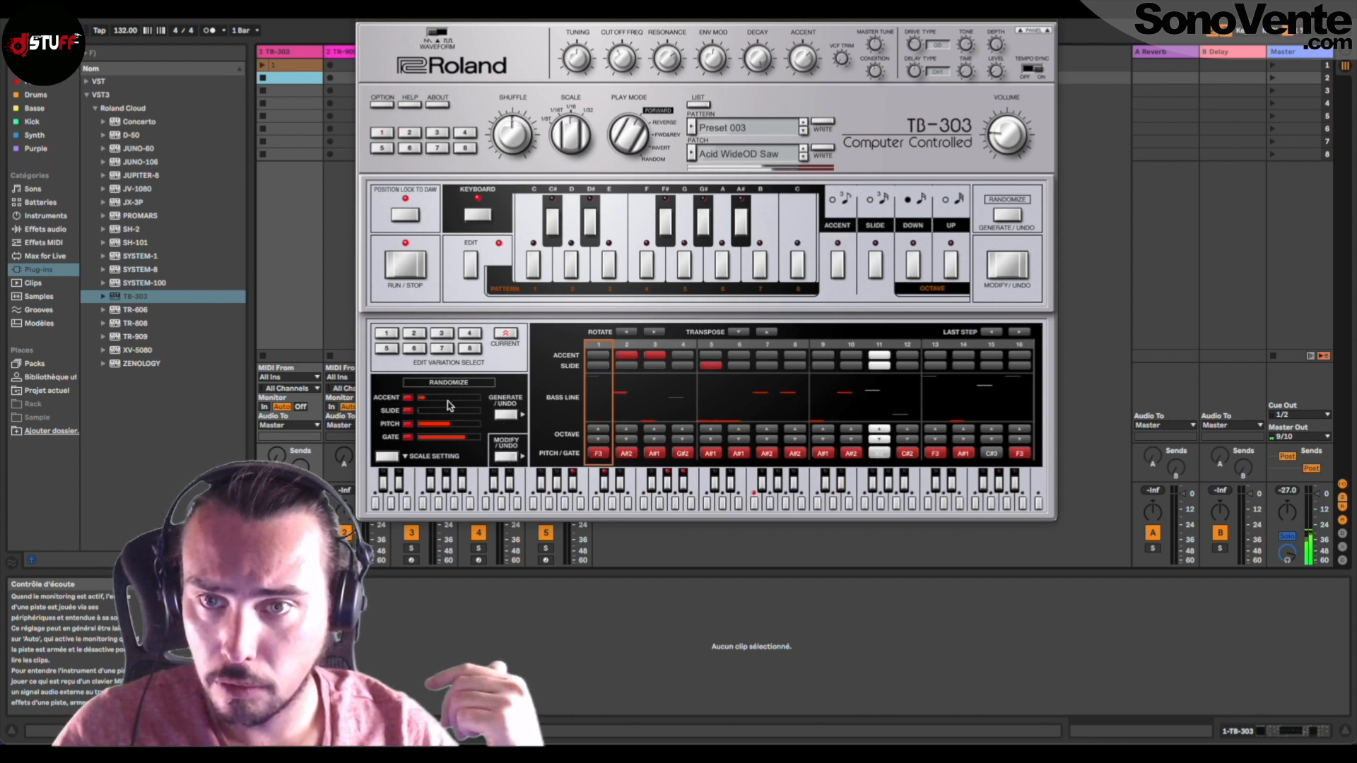
mouse_move(432, 413)
mouse_down()
mouse_move(471, 428)
mouse_move(430, 441)
mouse_move(443, 441)
mouse_move(425, 405)
mouse_up()
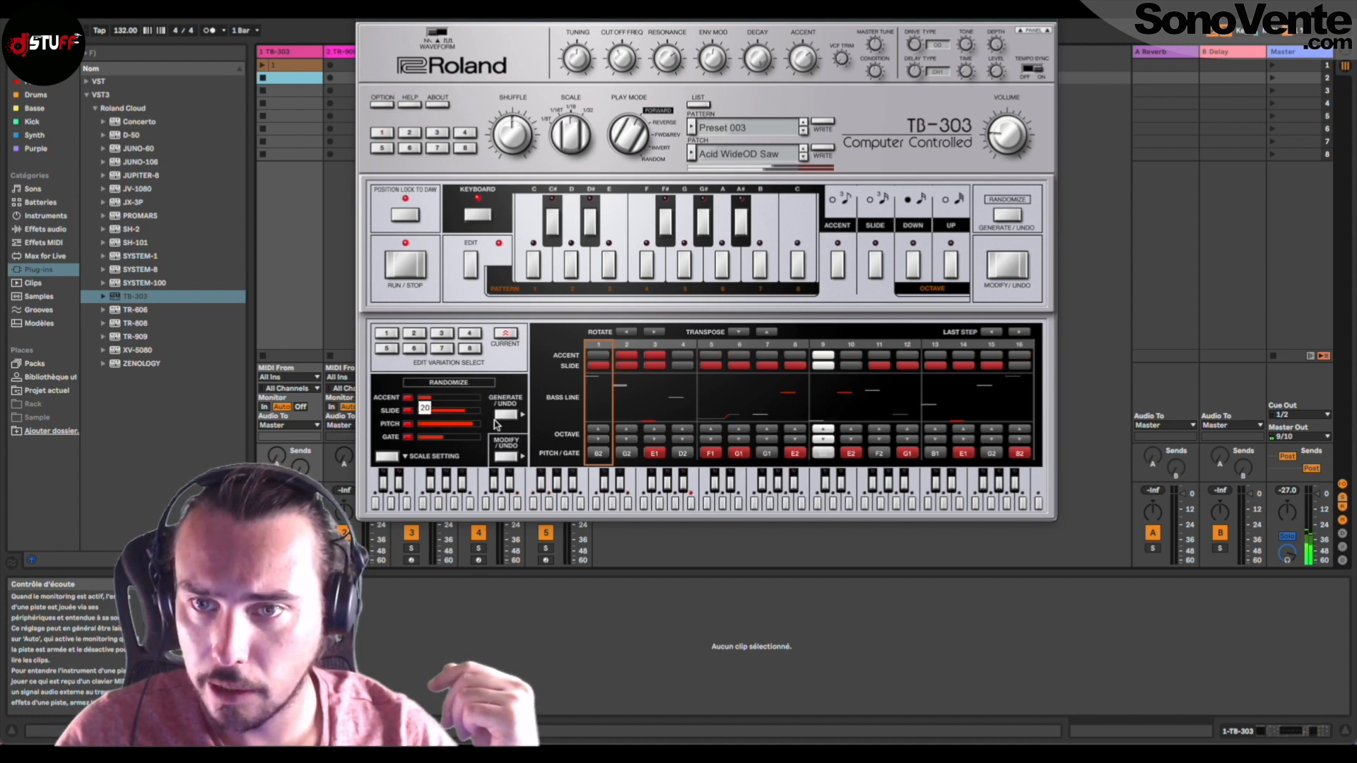
drag(435, 436, 461, 443)
click(507, 457)
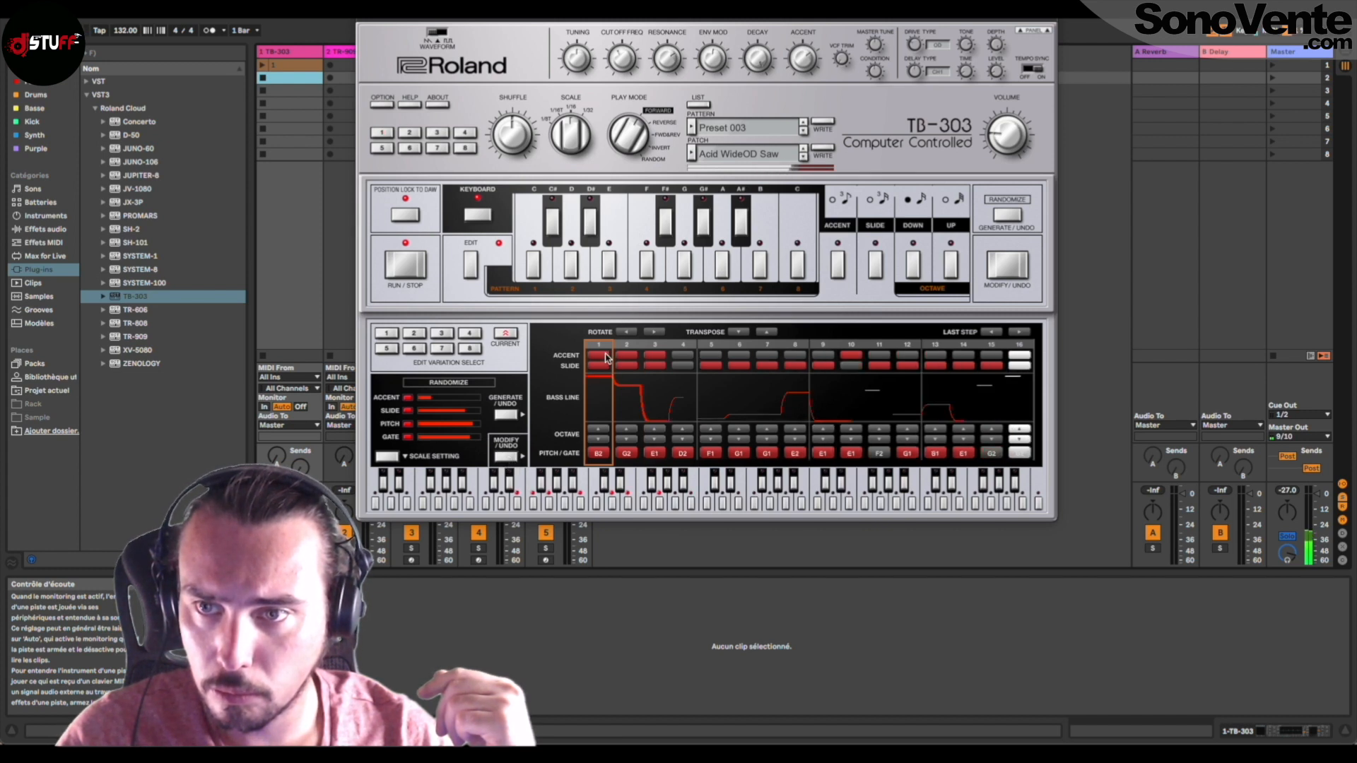
drag(601, 348, 800, 346)
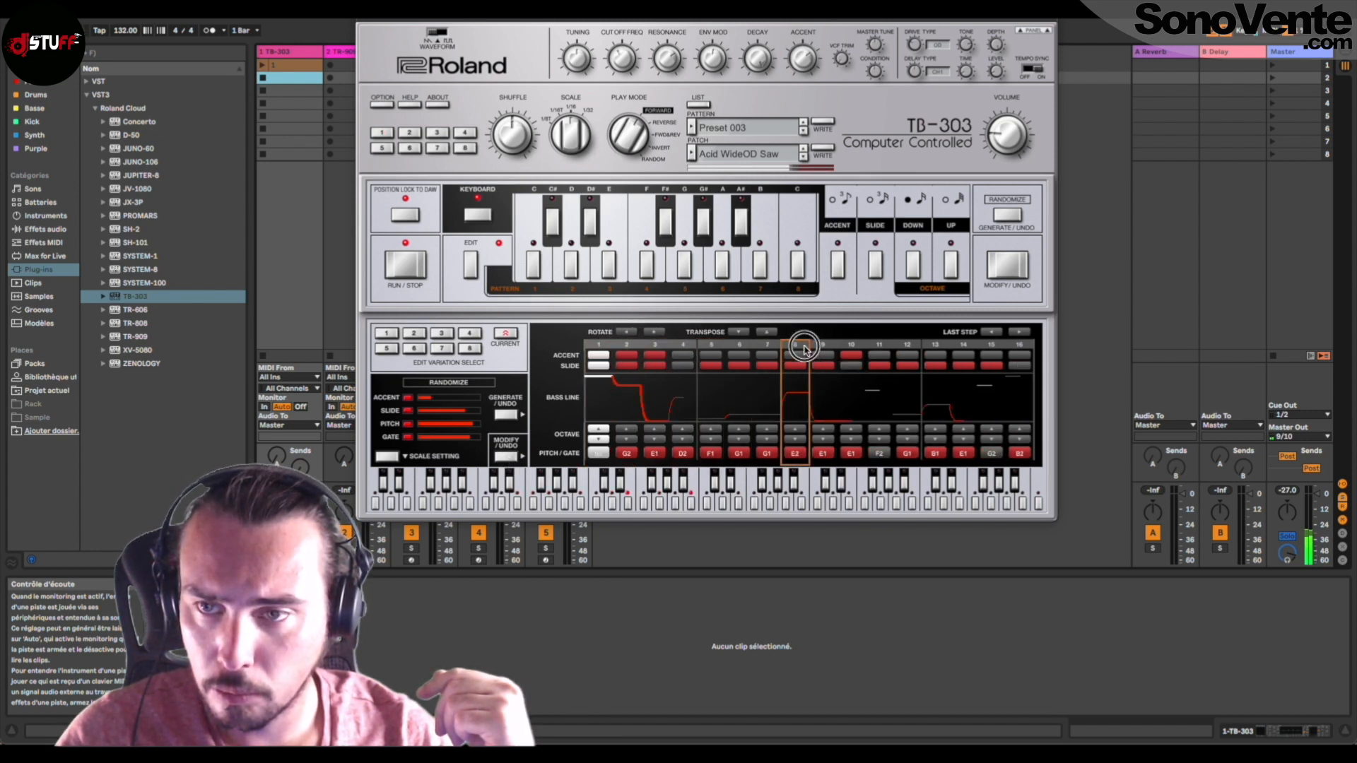
mouse_move(463, 412)
mouse_down()
mouse_move(424, 414)
mouse_move(450, 418)
mouse_up()
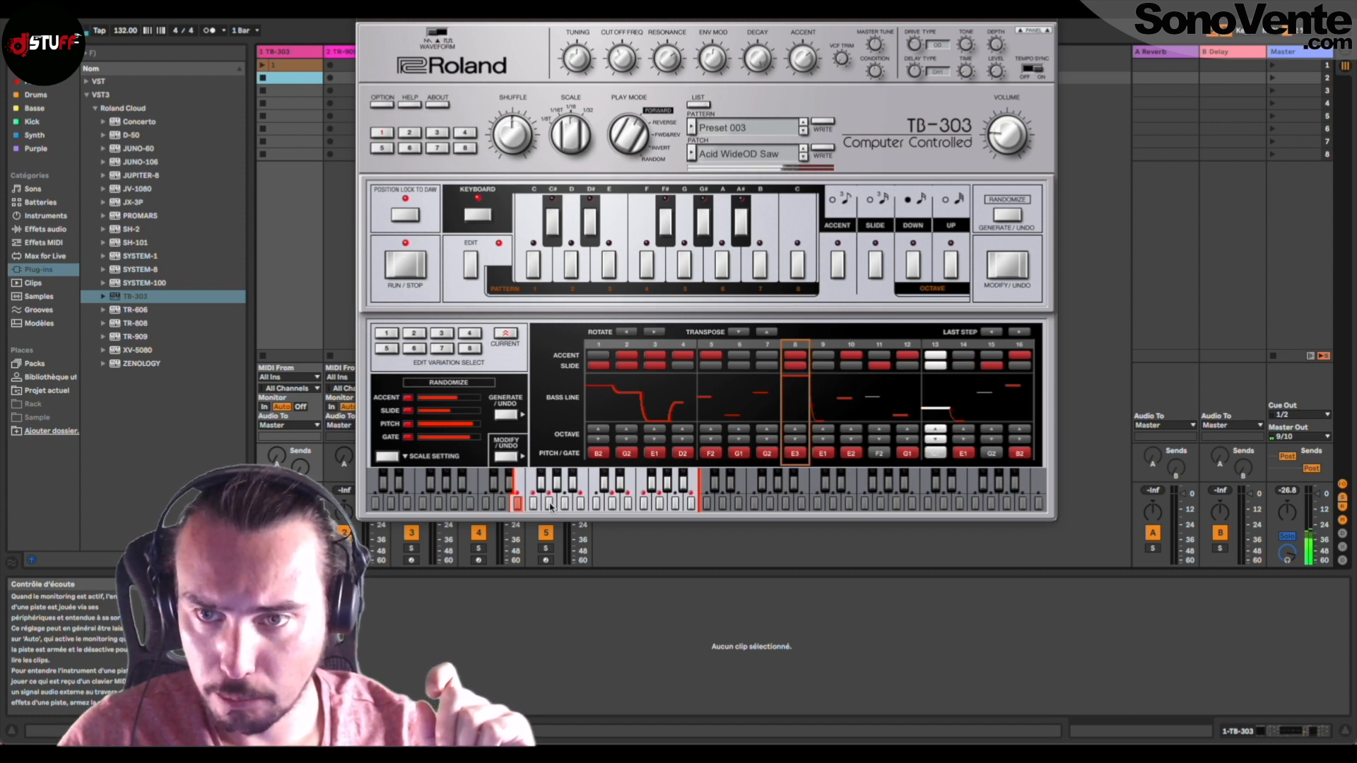
Toggle the G and A notes in the randomizer's scale setting to change which pitches the pattern uses.
click(550, 507)
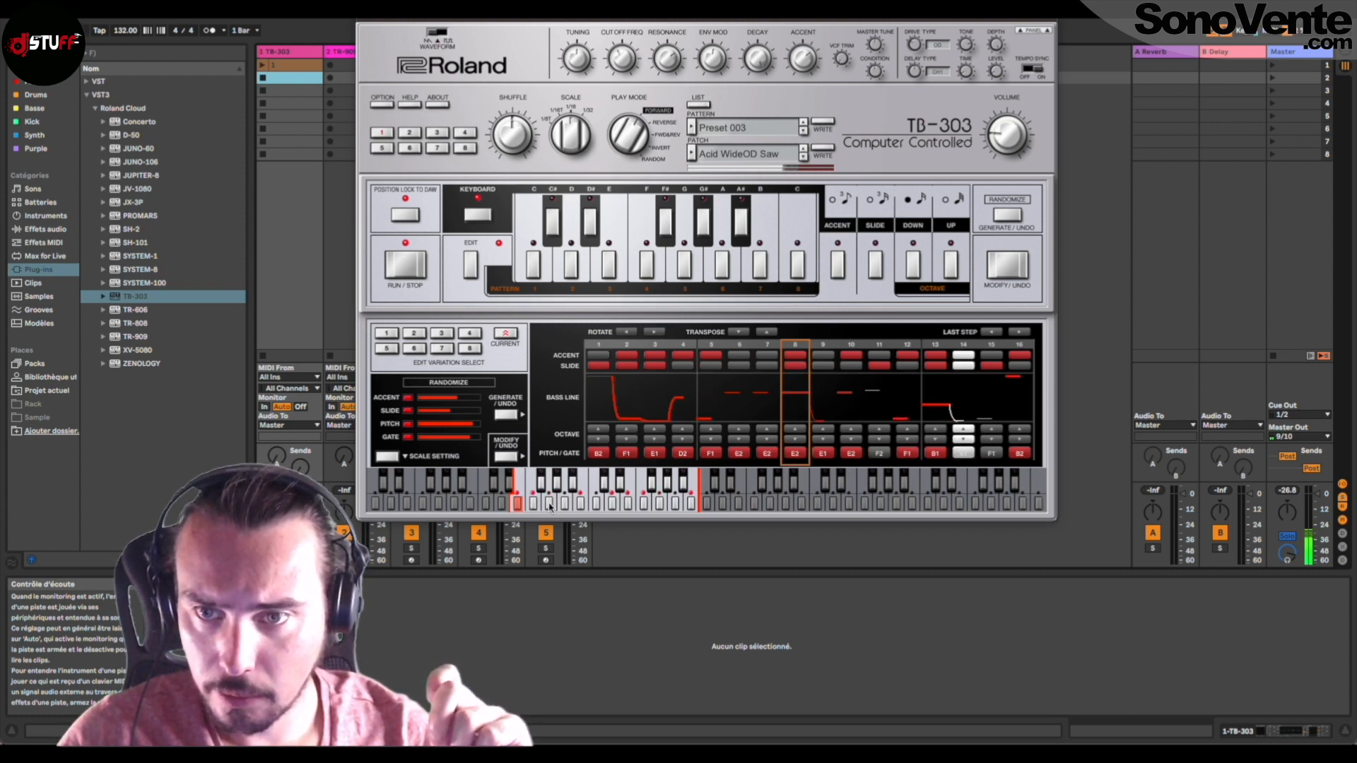
click(550, 506)
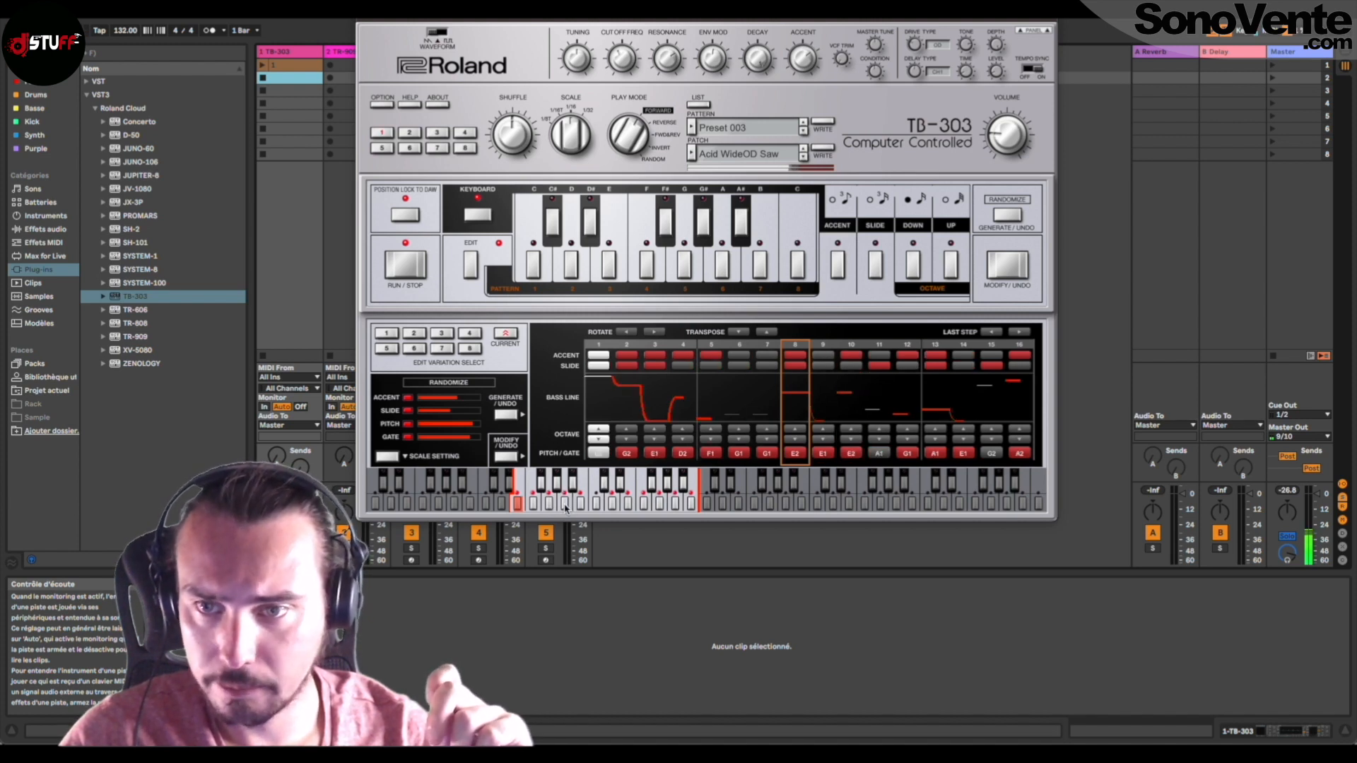
click(566, 508)
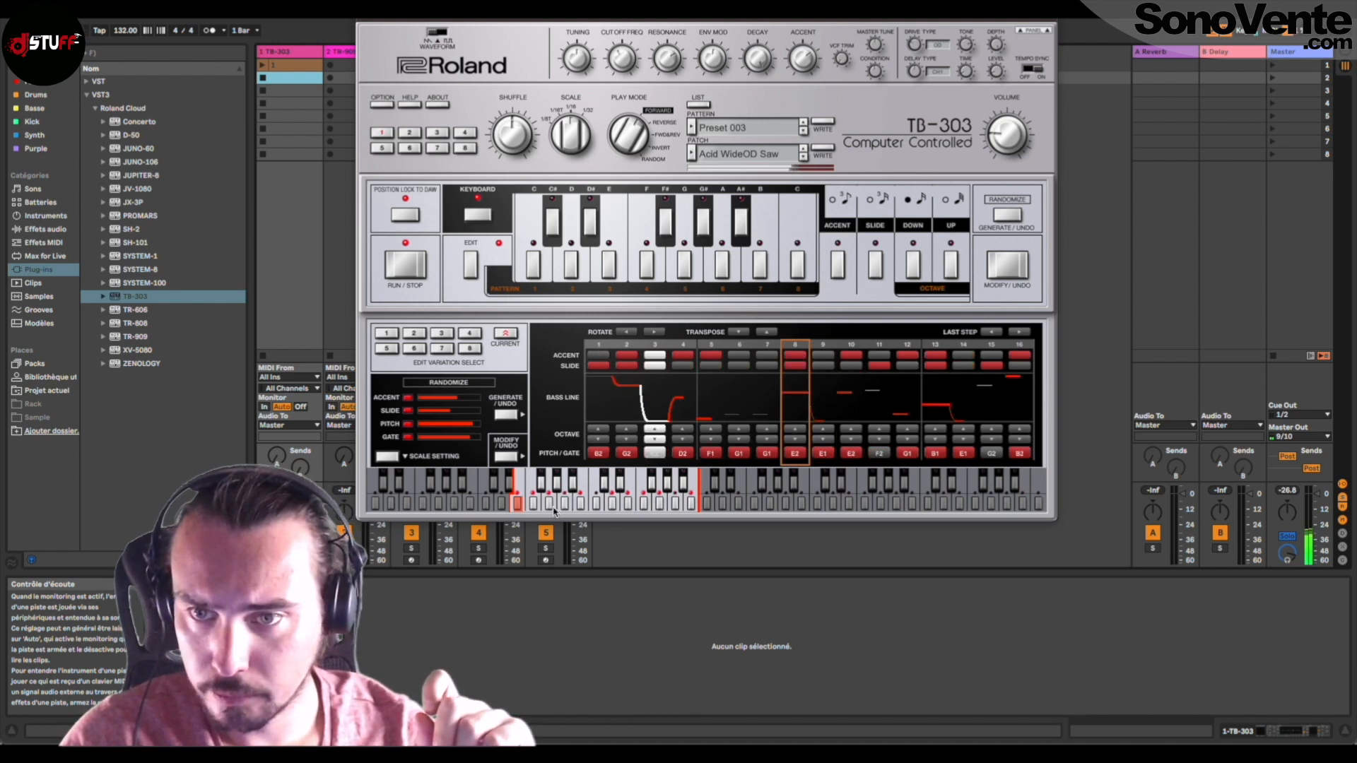
Rotate the playing pattern forward by four steps, and generate new randomized patterns using the restricted scale.
click(652, 332)
click(652, 332)
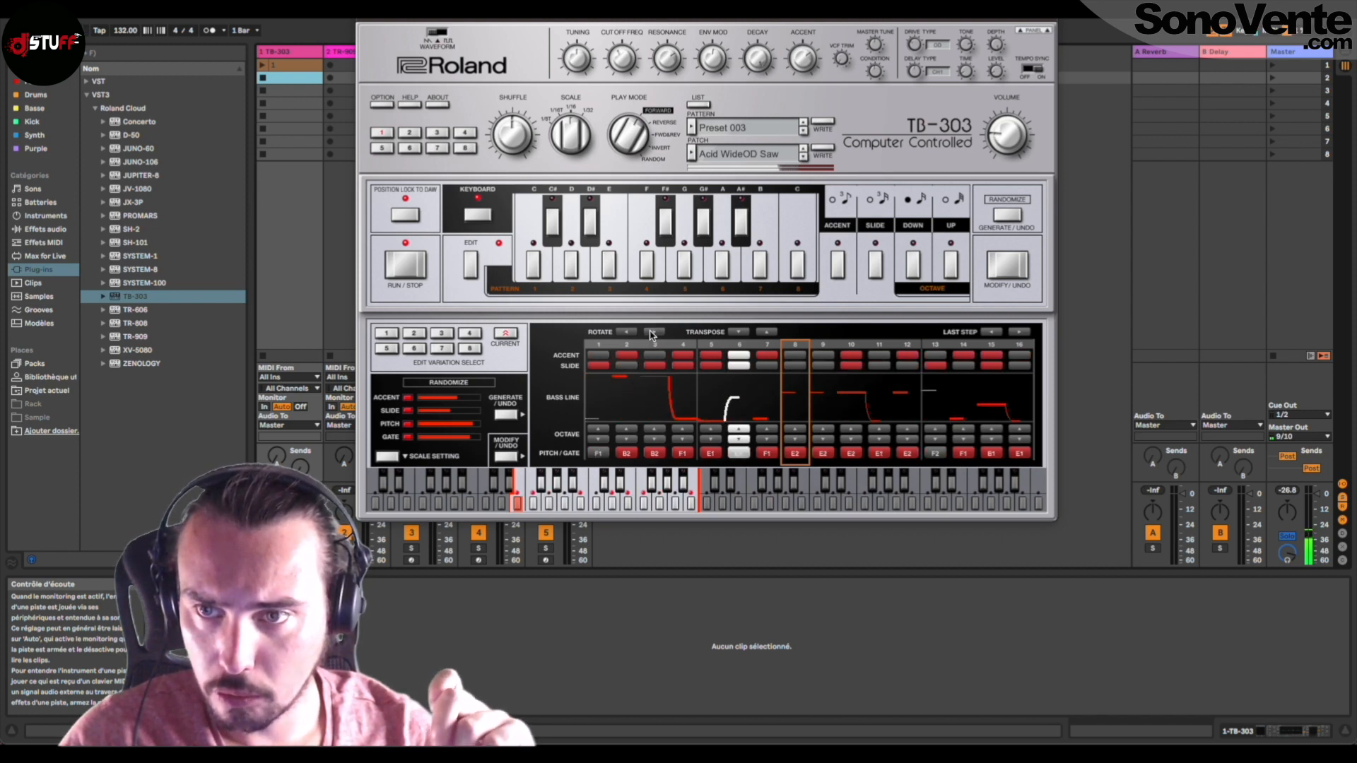
click(651, 333)
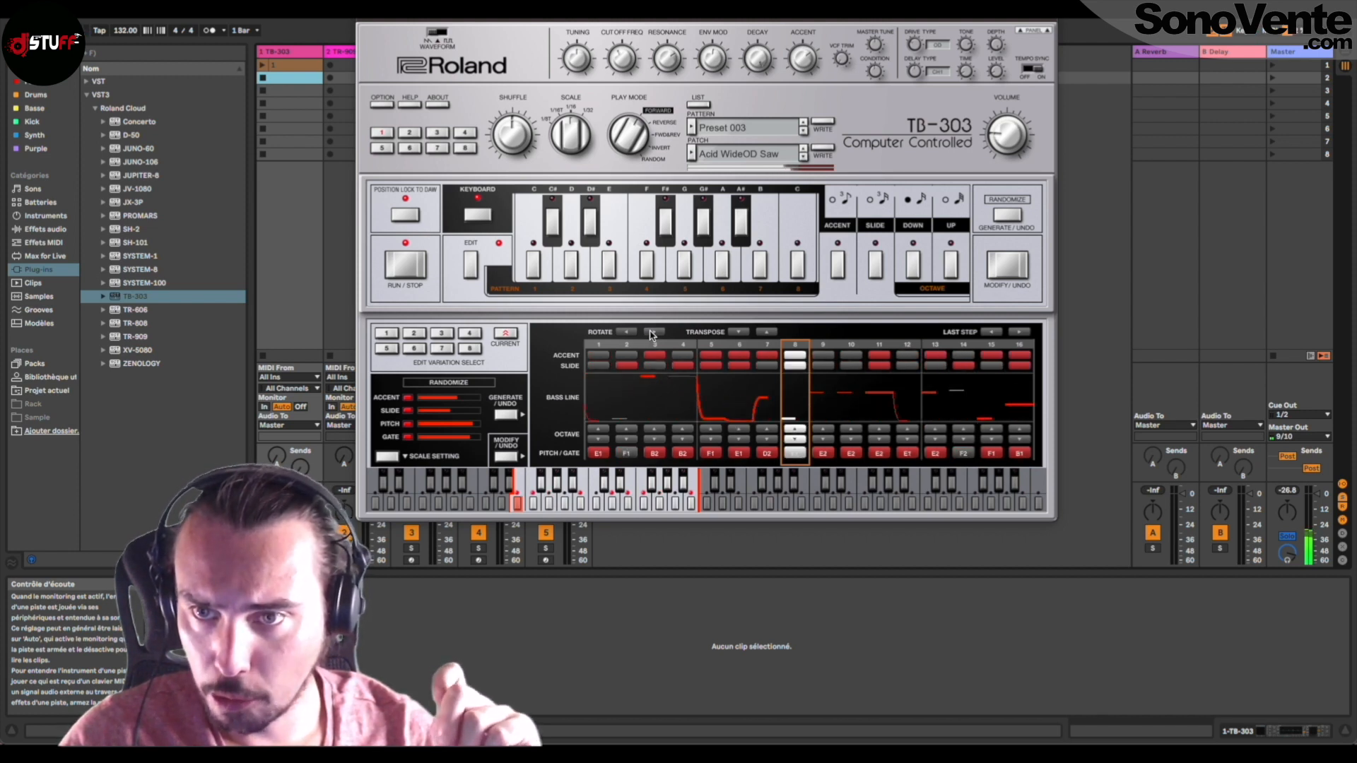
click(650, 333)
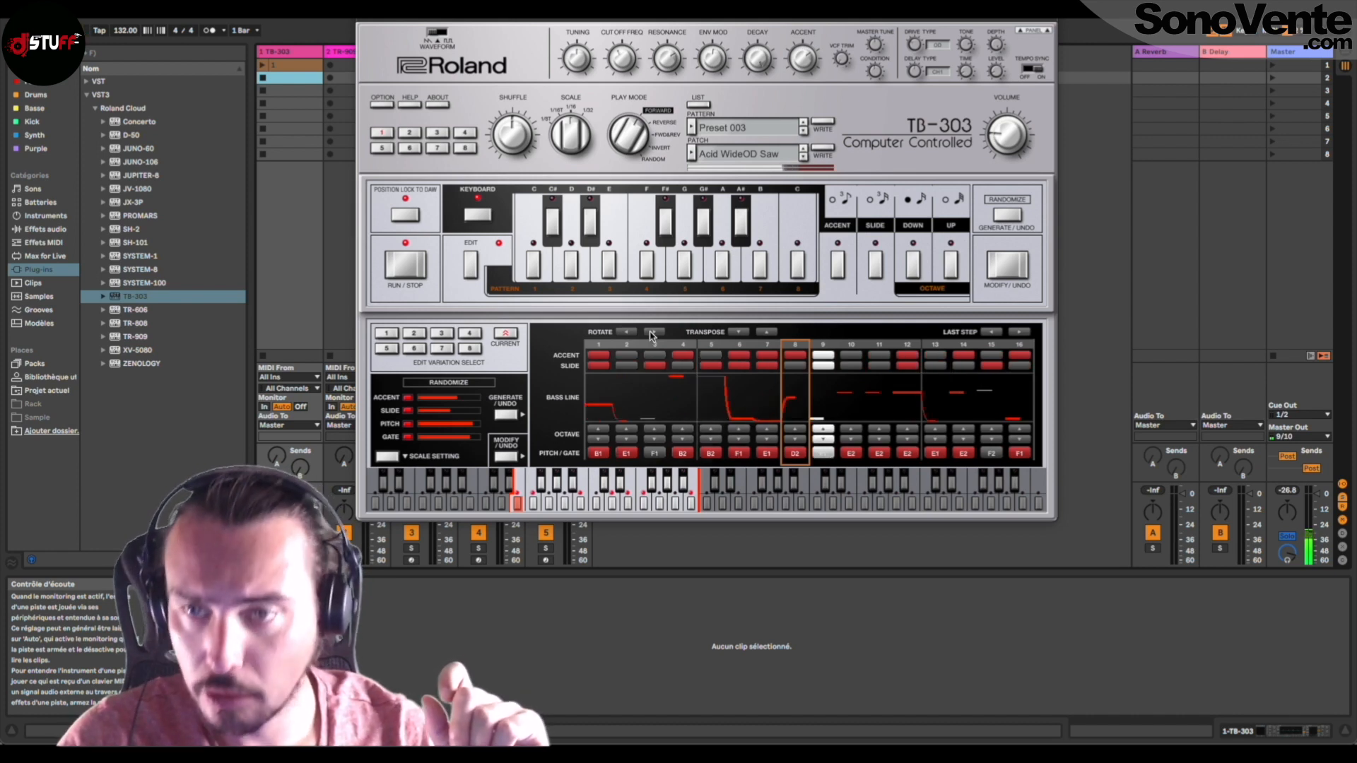
click(507, 415)
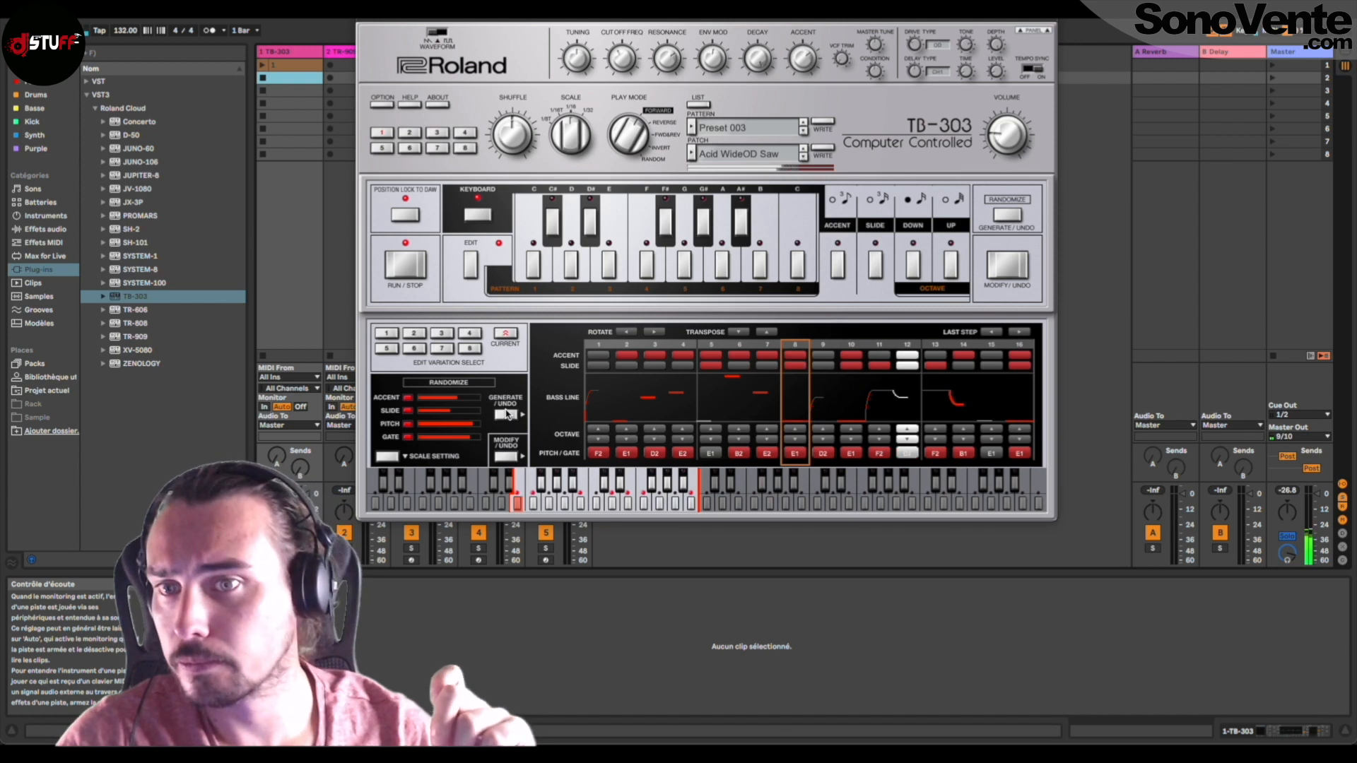
click(506, 416)
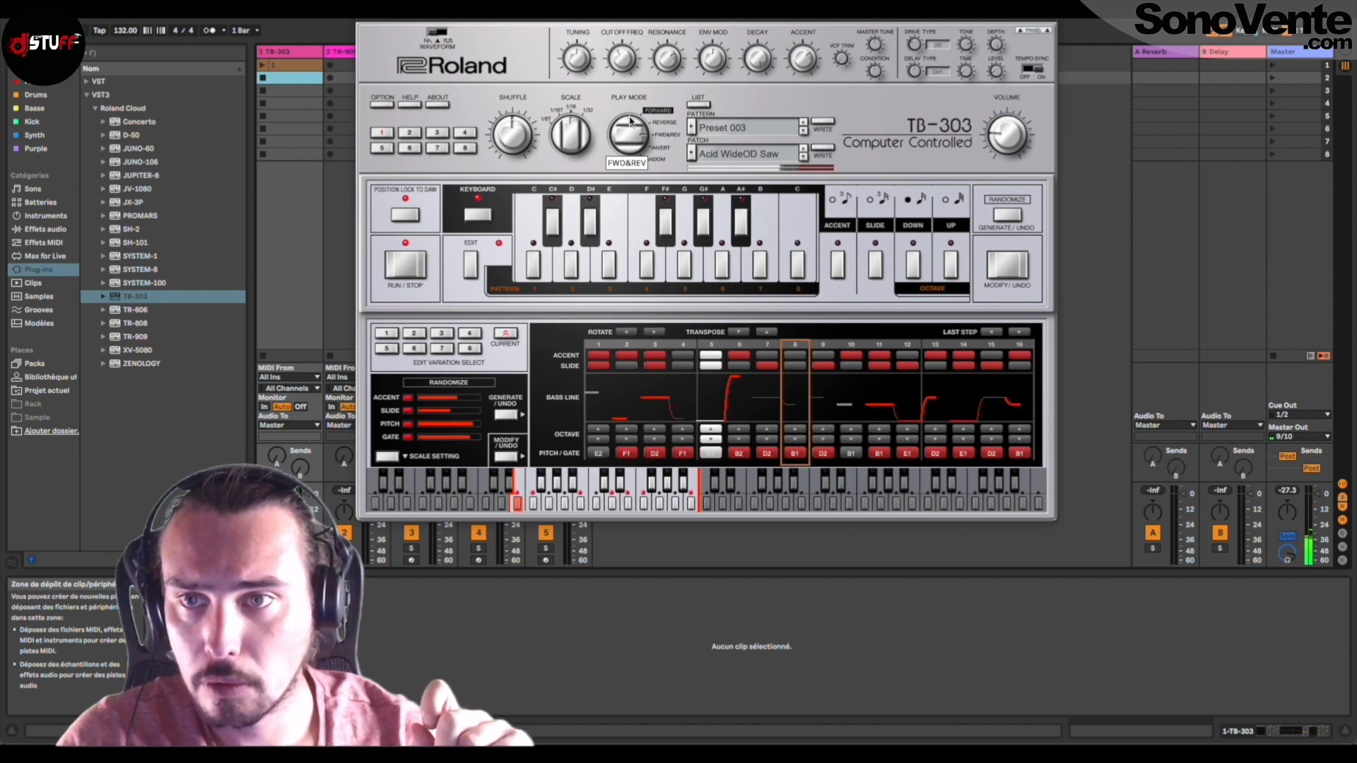
Audition the FWD&REV, Invert and Random play modes while modifying the pattern, and return to FWD&REV.
drag(627, 132, 627, 128)
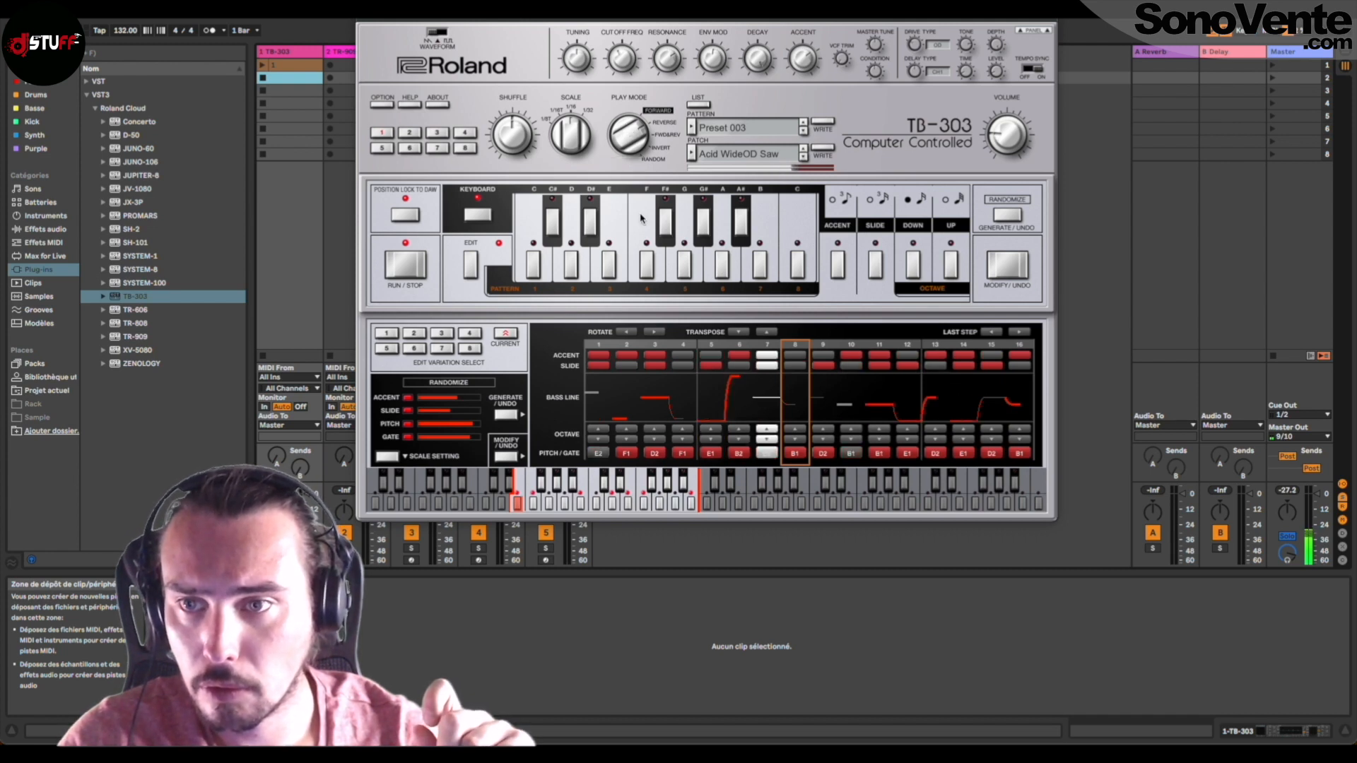
click(506, 456)
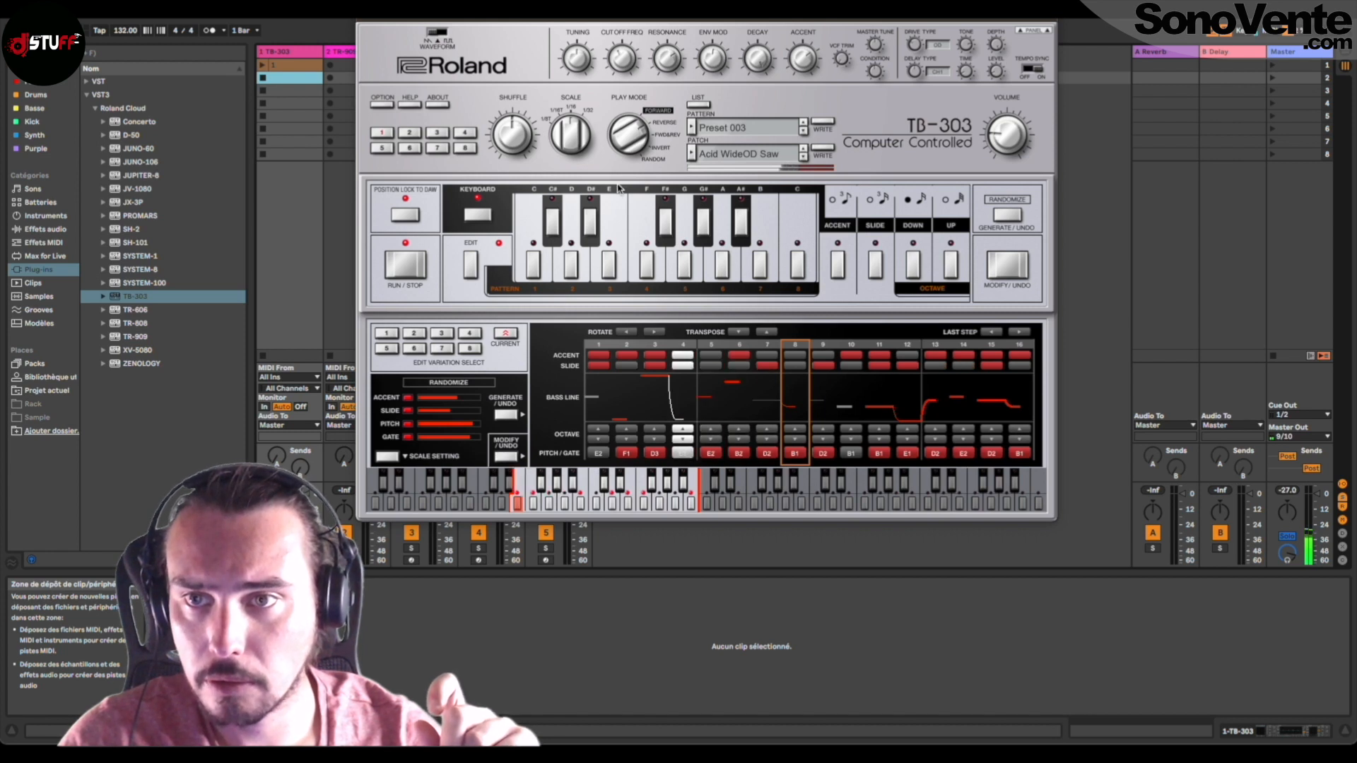
click(627, 132)
click(626, 130)
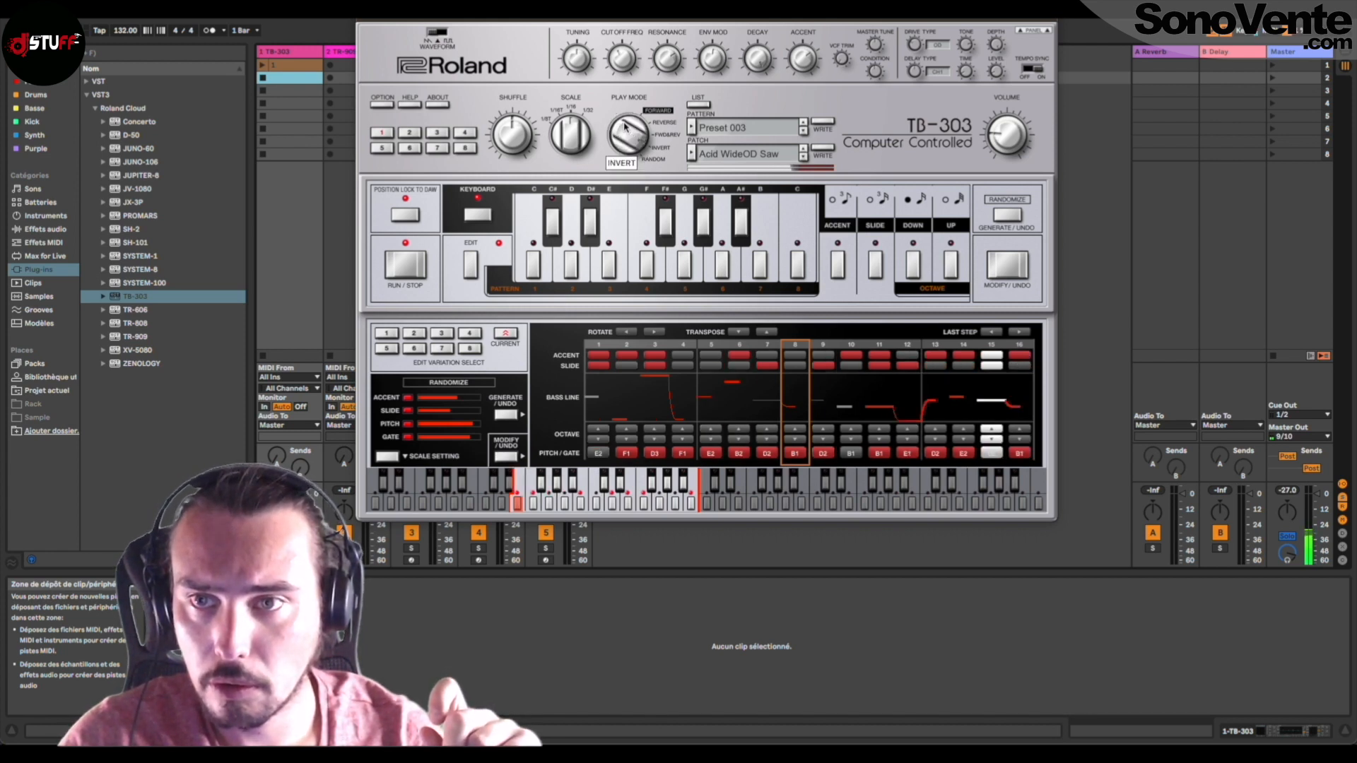
click(628, 121)
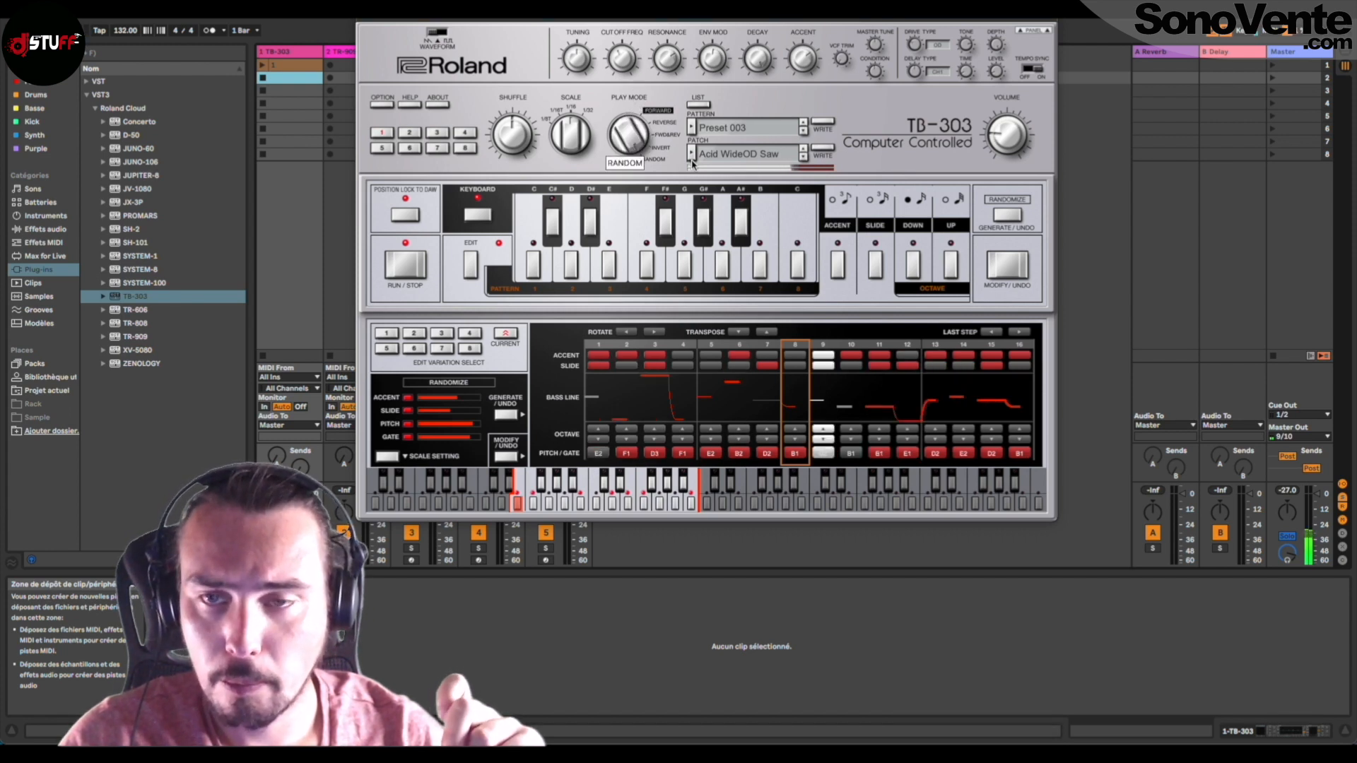
click(634, 132)
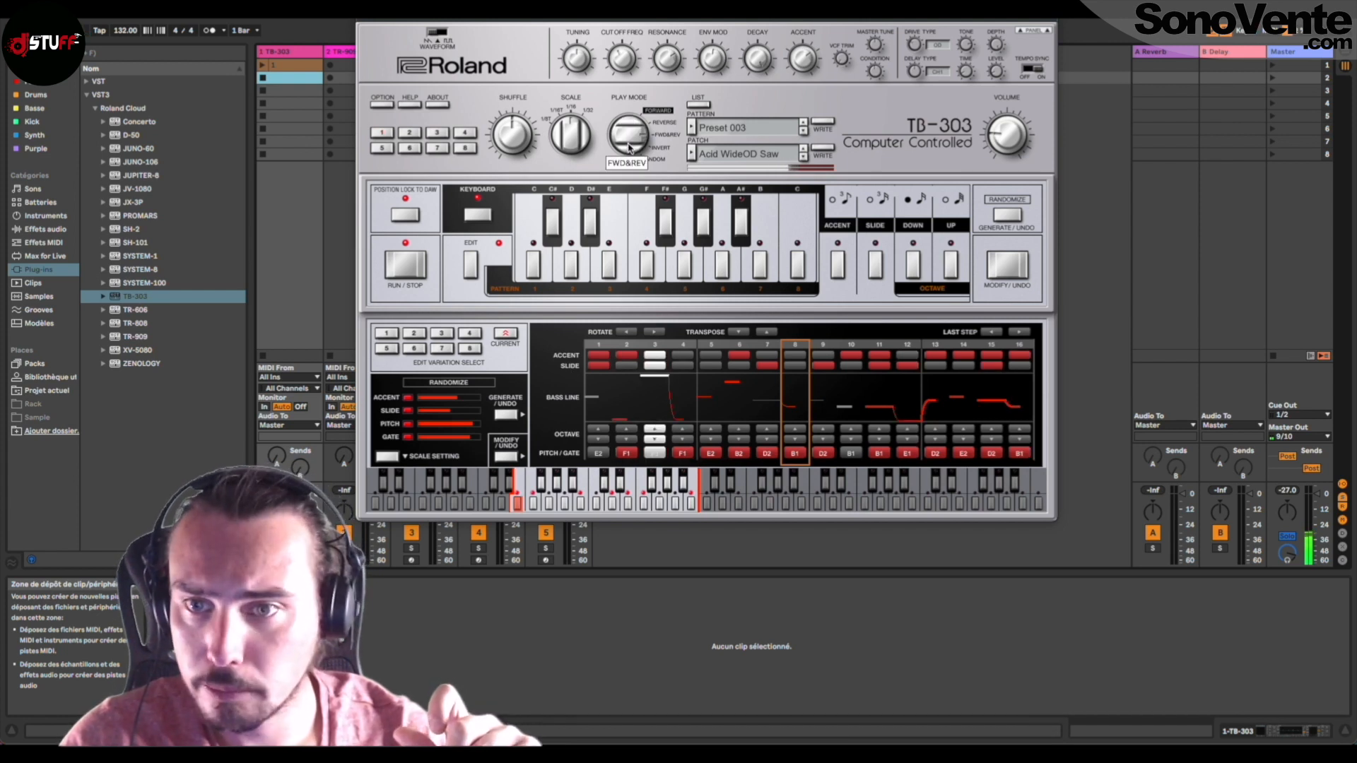
click(508, 456)
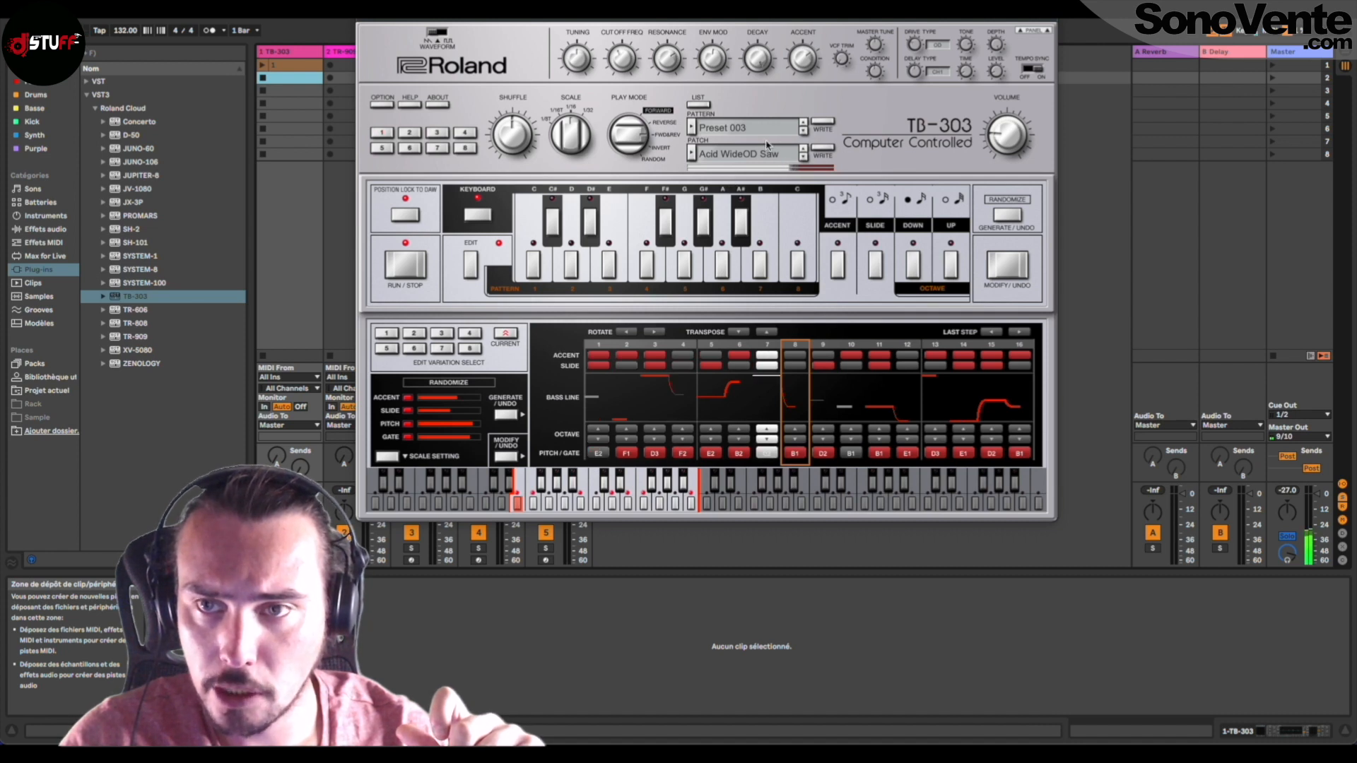
Load the TB-303 preset patch 30: Acid PanDly Sqr.
click(735, 157)
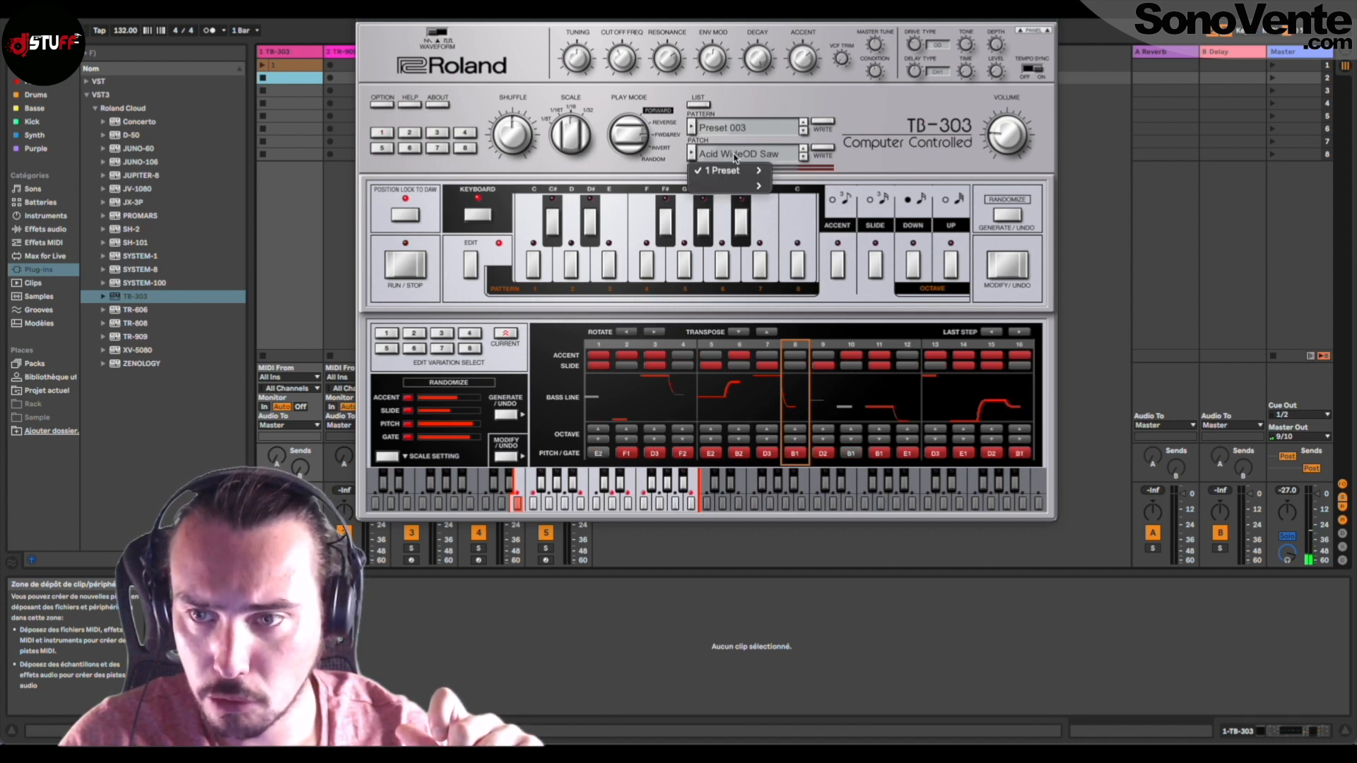
mouse_move(740, 172)
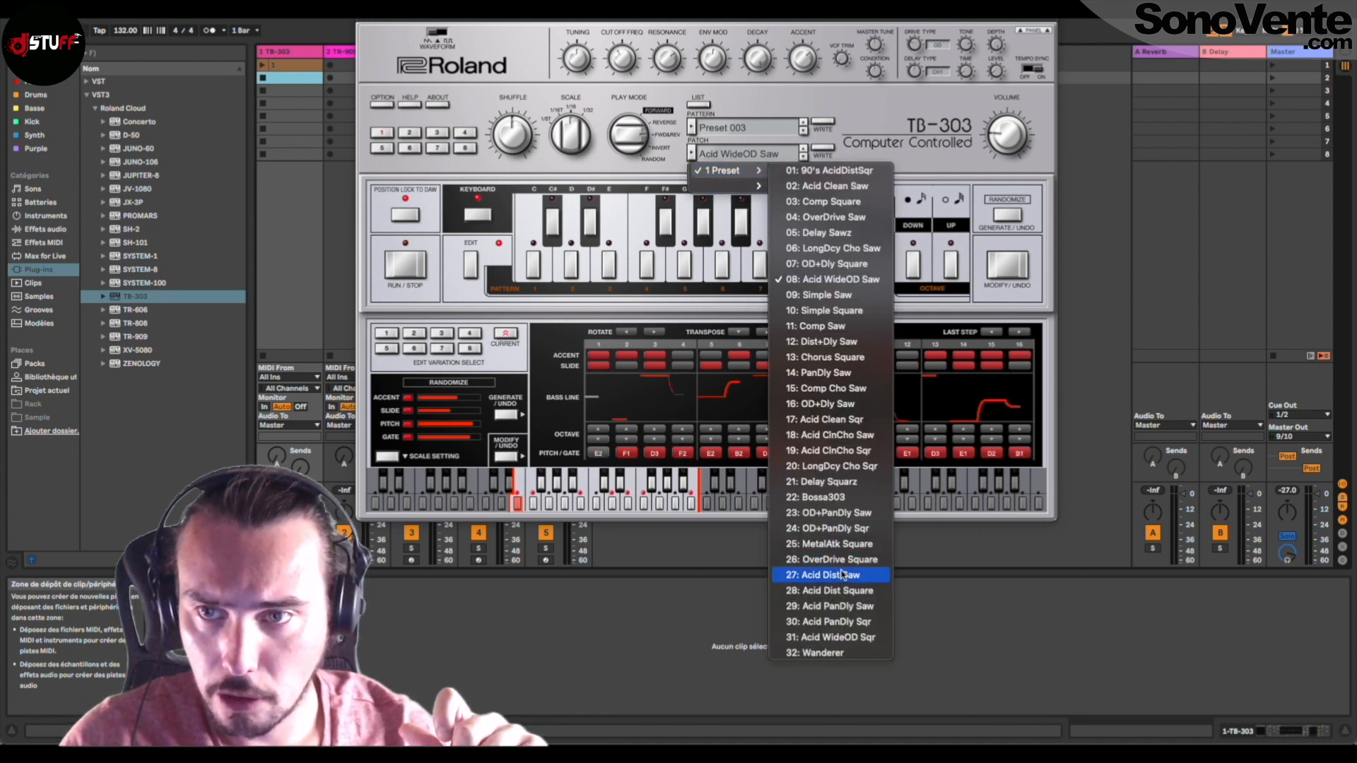
click(845, 626)
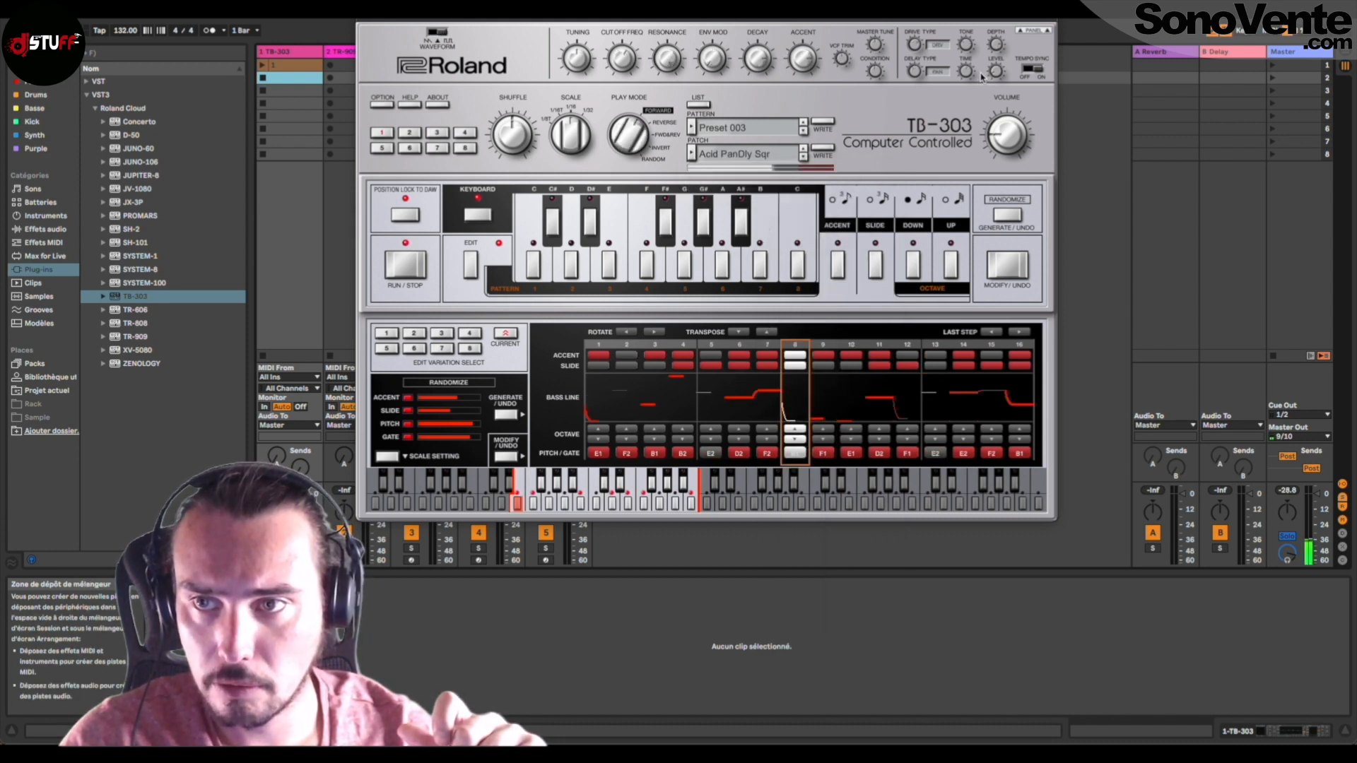
Reshape the Acid PanDly Sqr patch by lowering the delay level, adjusting the cutoff, and setting env mod to 124 and decay to 40.
drag(993, 73, 982, 84)
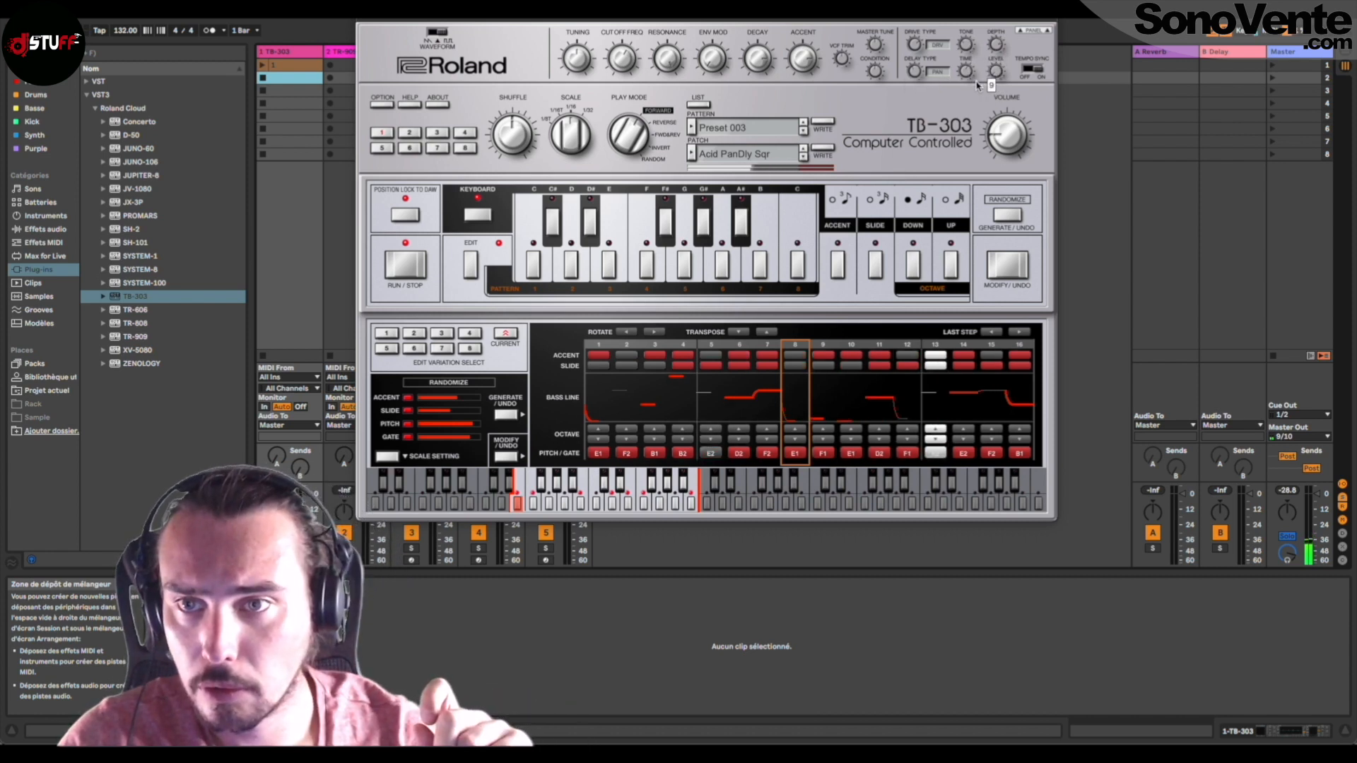
click(624, 53)
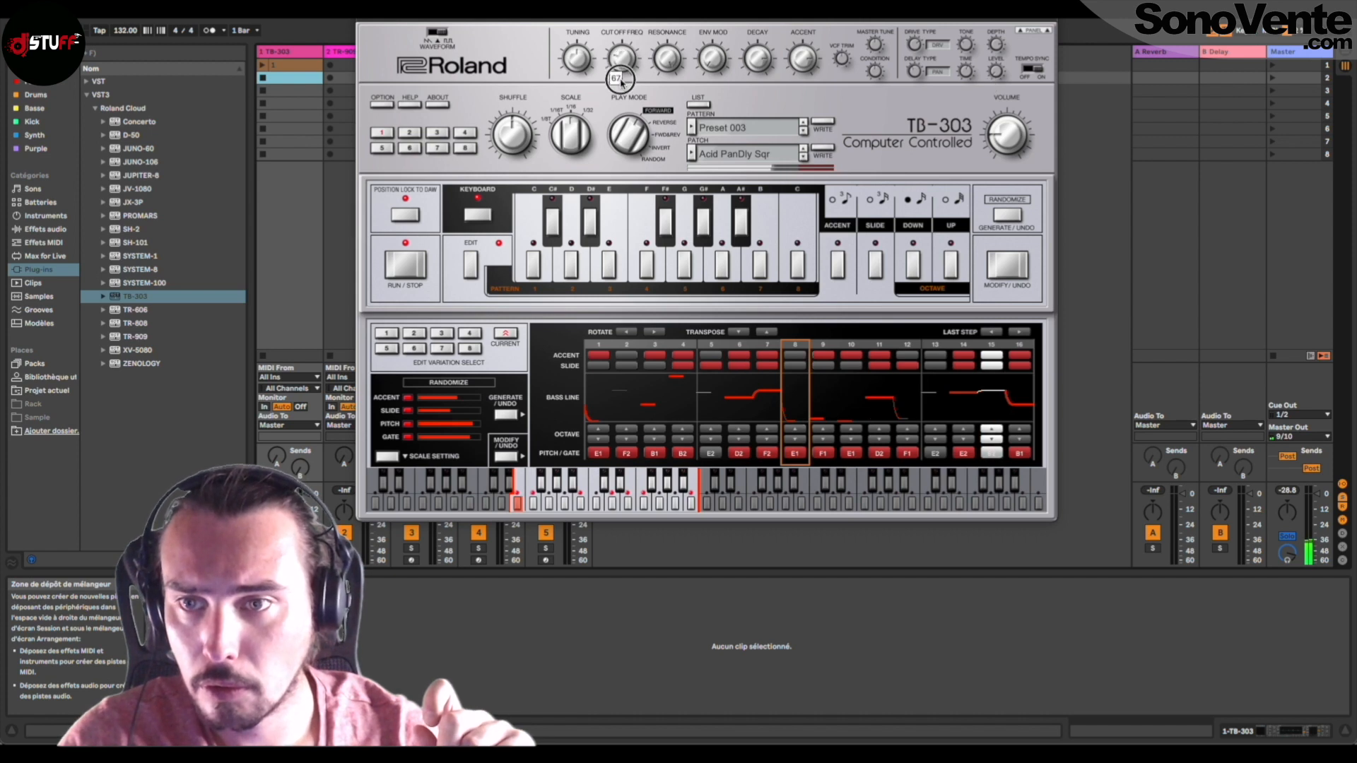
drag(702, 68, 704, 21)
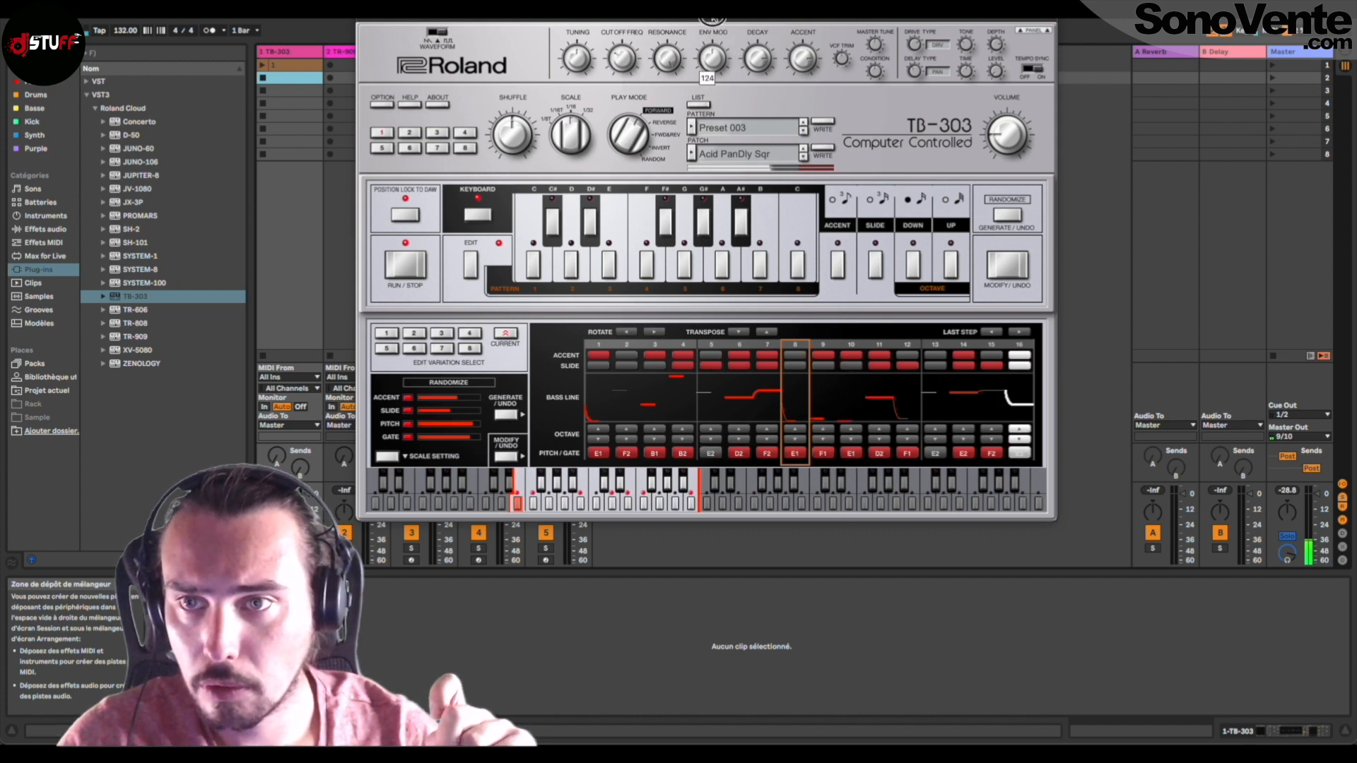
click(757, 58)
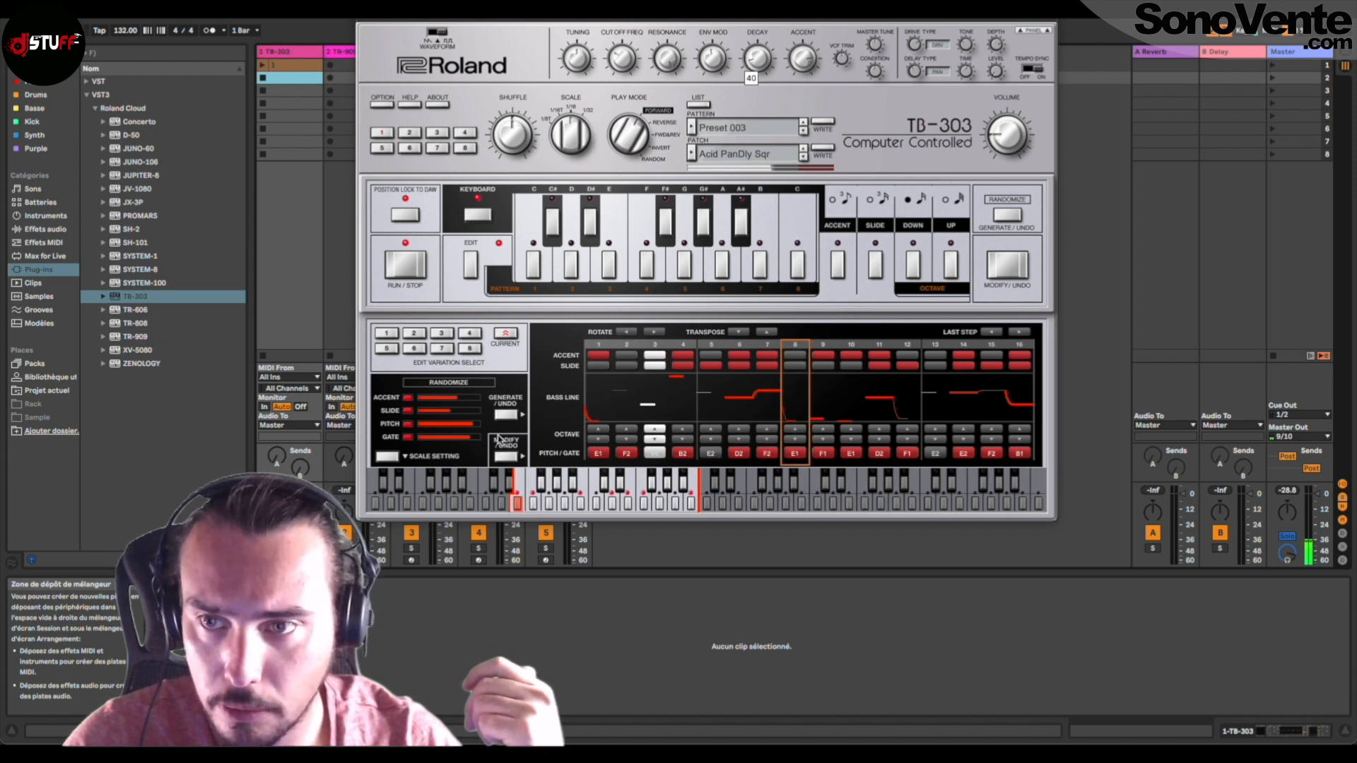
Modify the current pattern with the randomizer and transpose it up by 13 semitones.
click(507, 457)
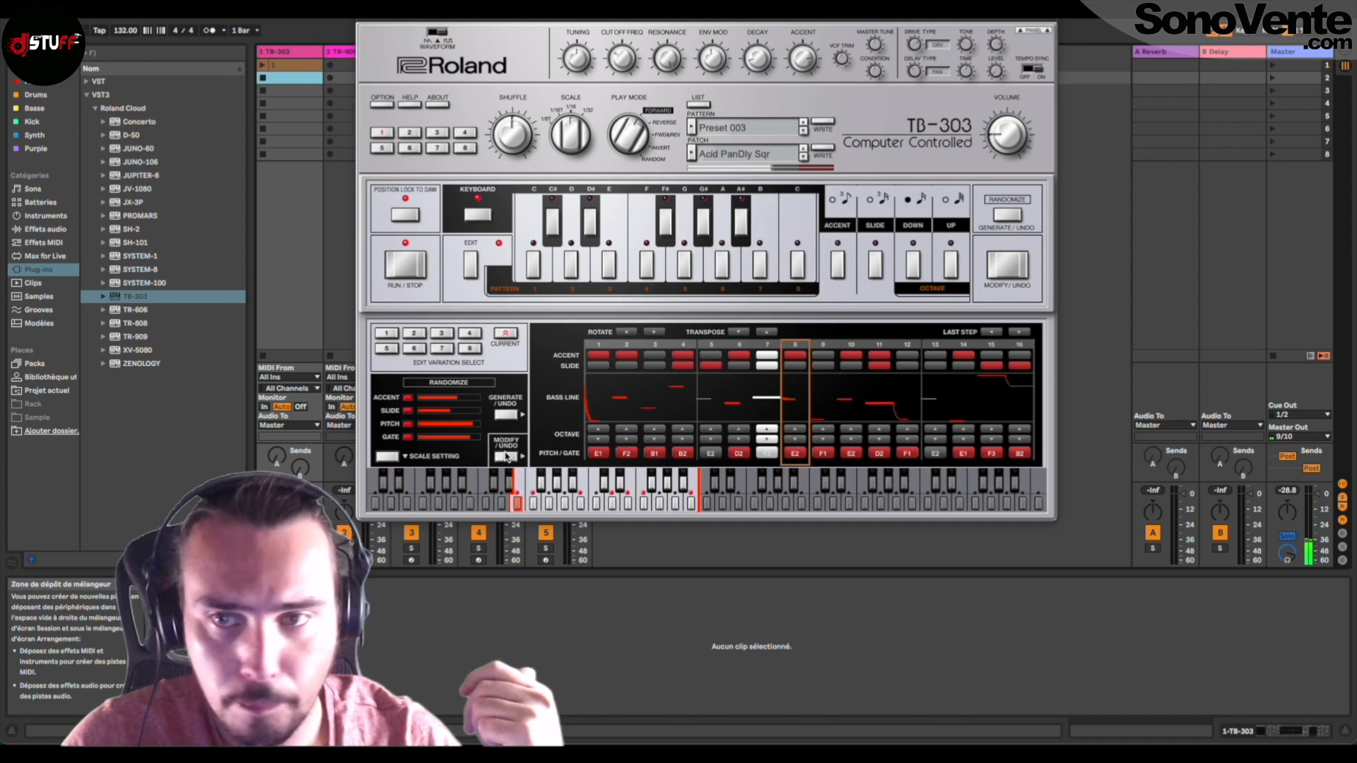
click(765, 332)
click(763, 331)
click(763, 332)
click(764, 332)
click(763, 333)
click(764, 332)
click(763, 333)
click(762, 333)
click(762, 332)
click(763, 333)
click(763, 333)
click(763, 333)
click(762, 333)
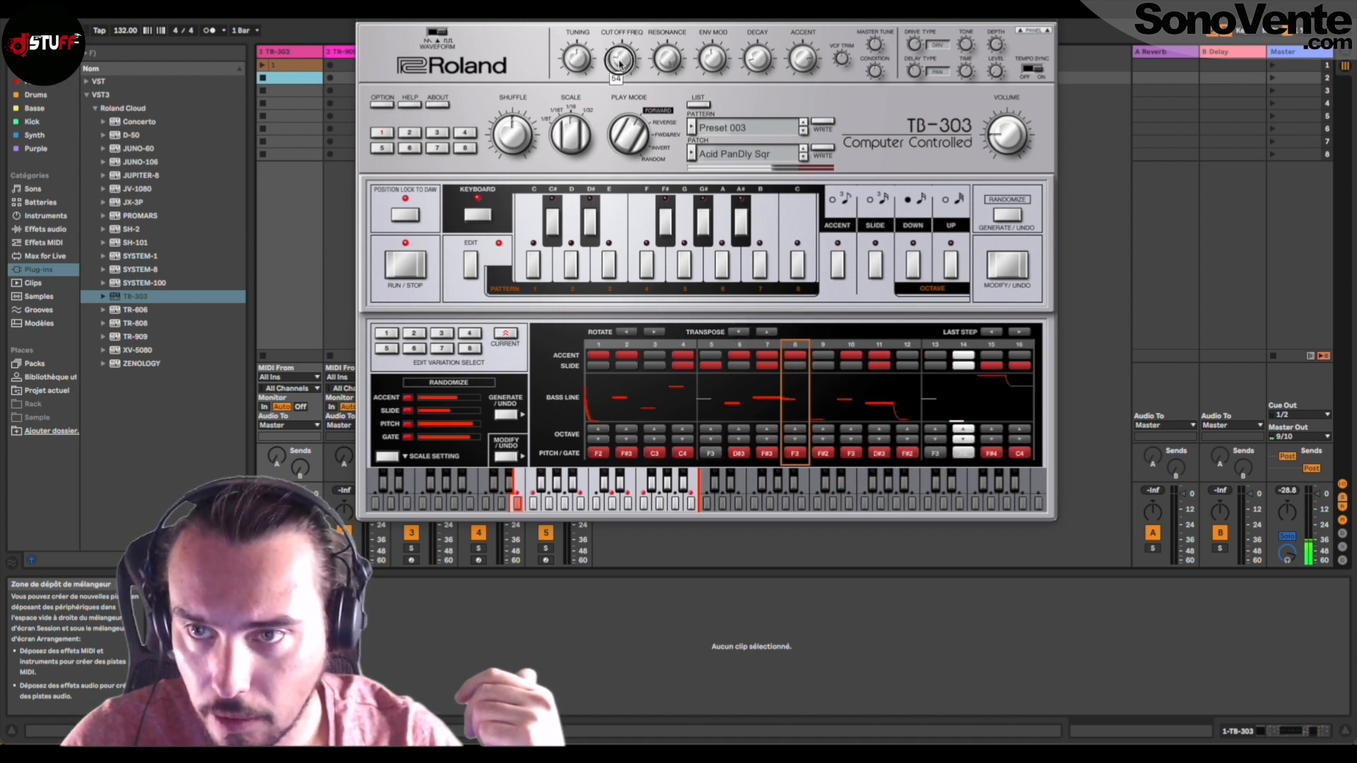
Sweep the tuning up and back down to 0, and lower step 15's pitch to A#3.
drag(577, 58, 559, 29)
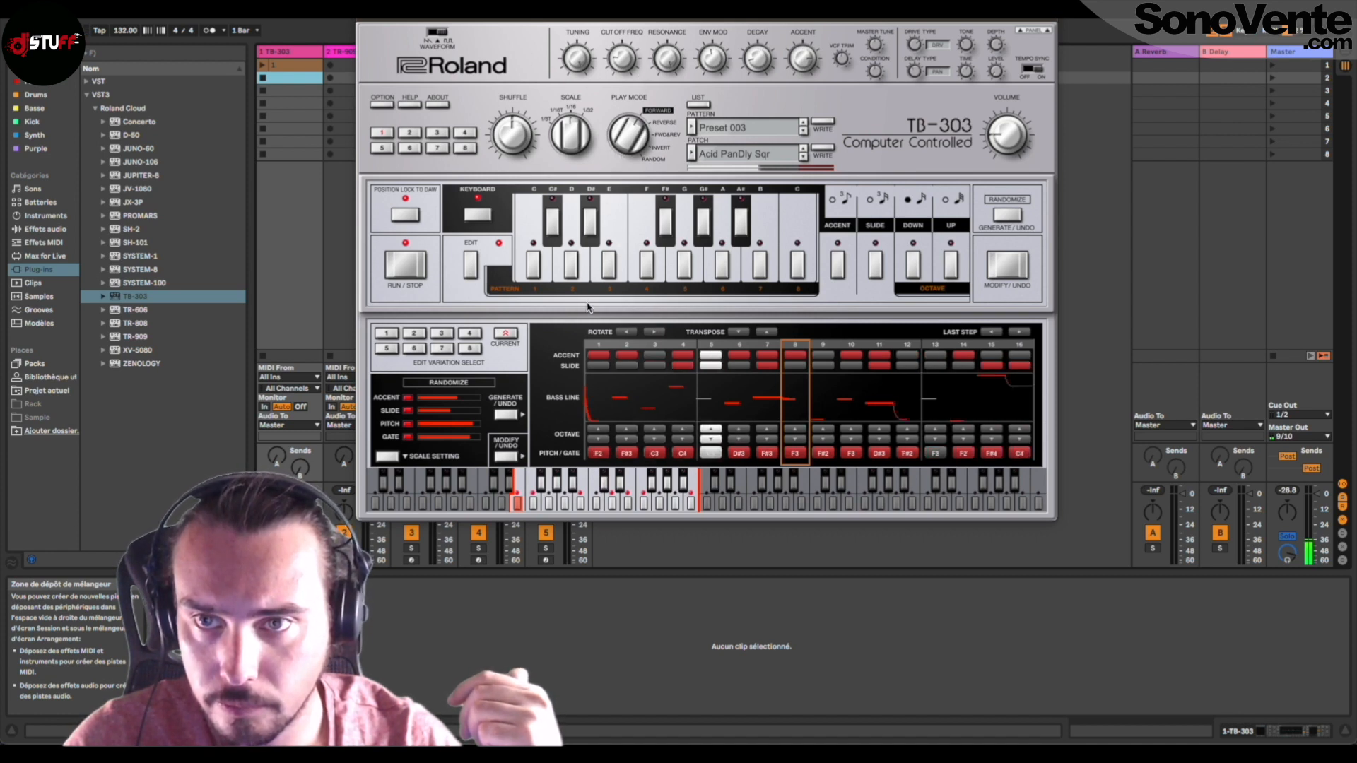
drag(583, 55, 576, 95)
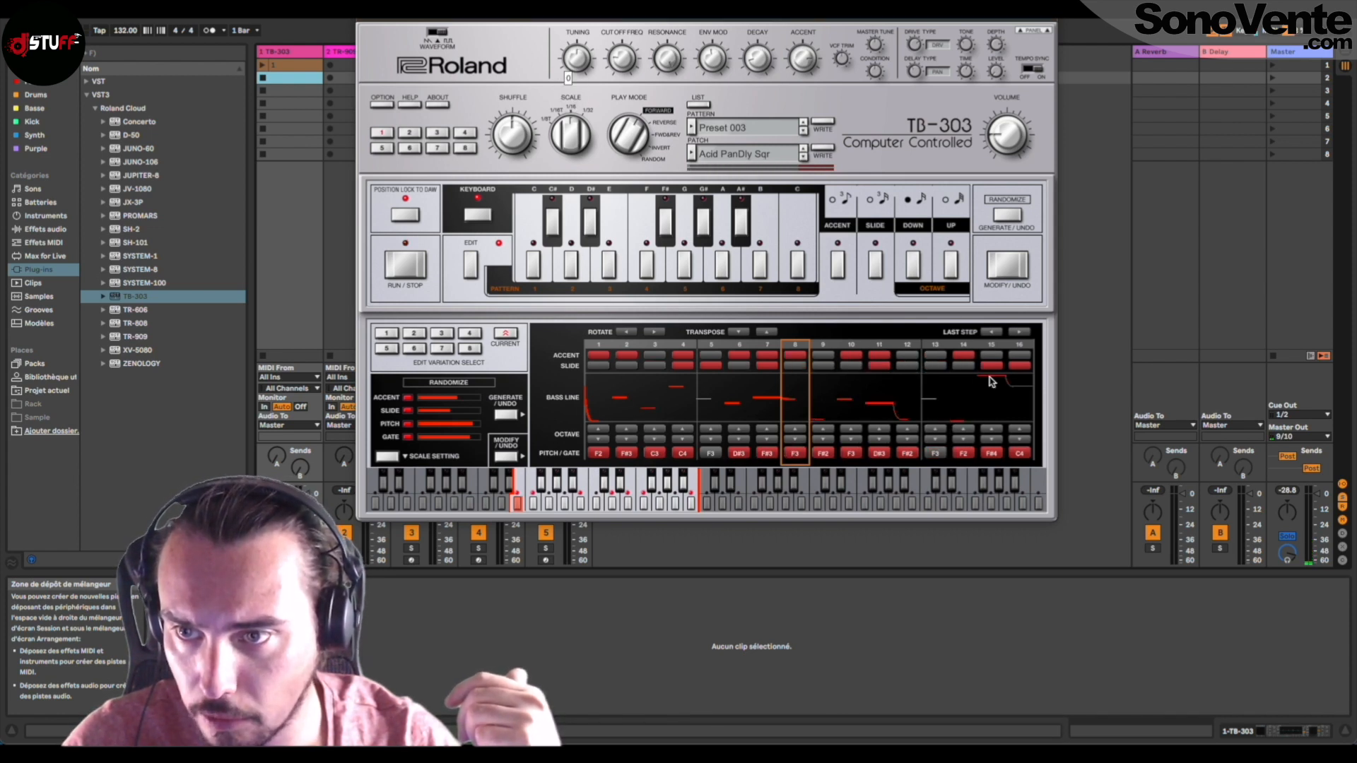
drag(990, 382, 991, 413)
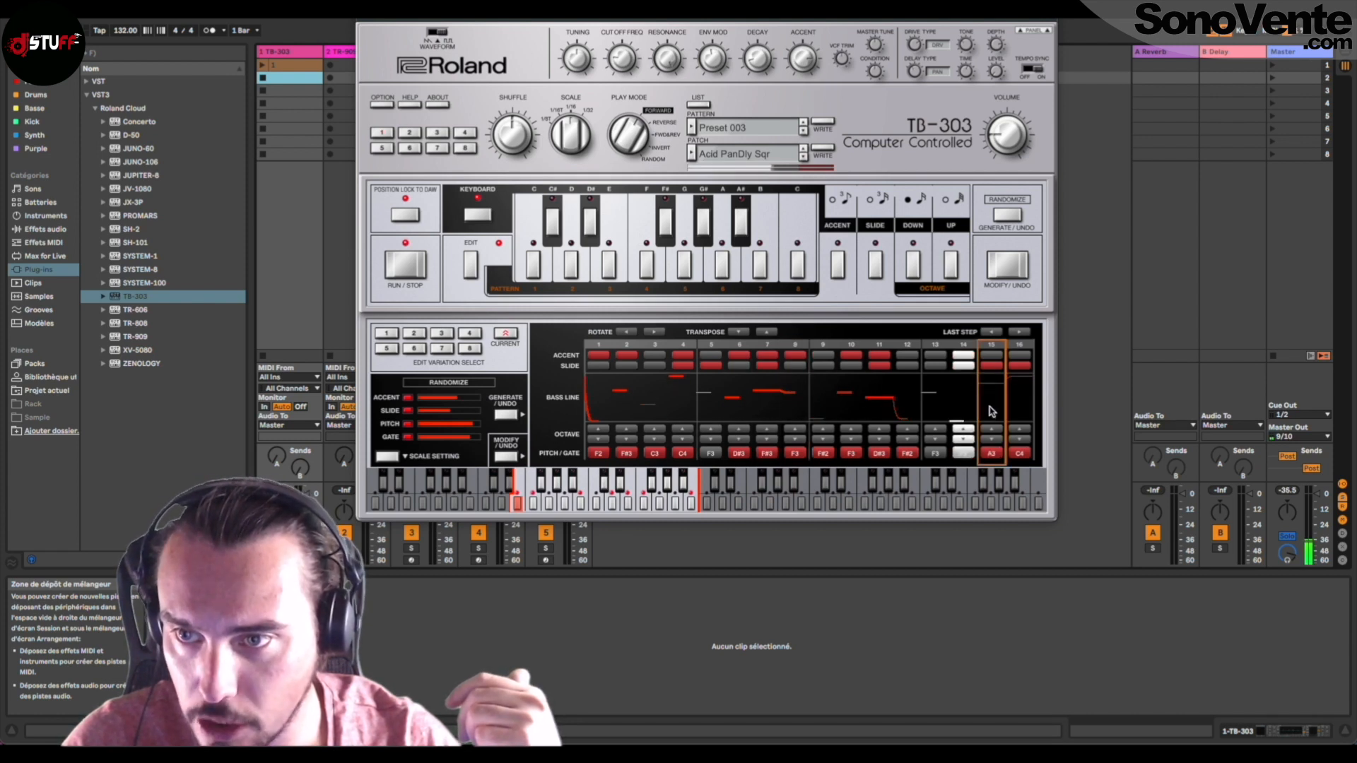
drag(992, 389, 993, 385)
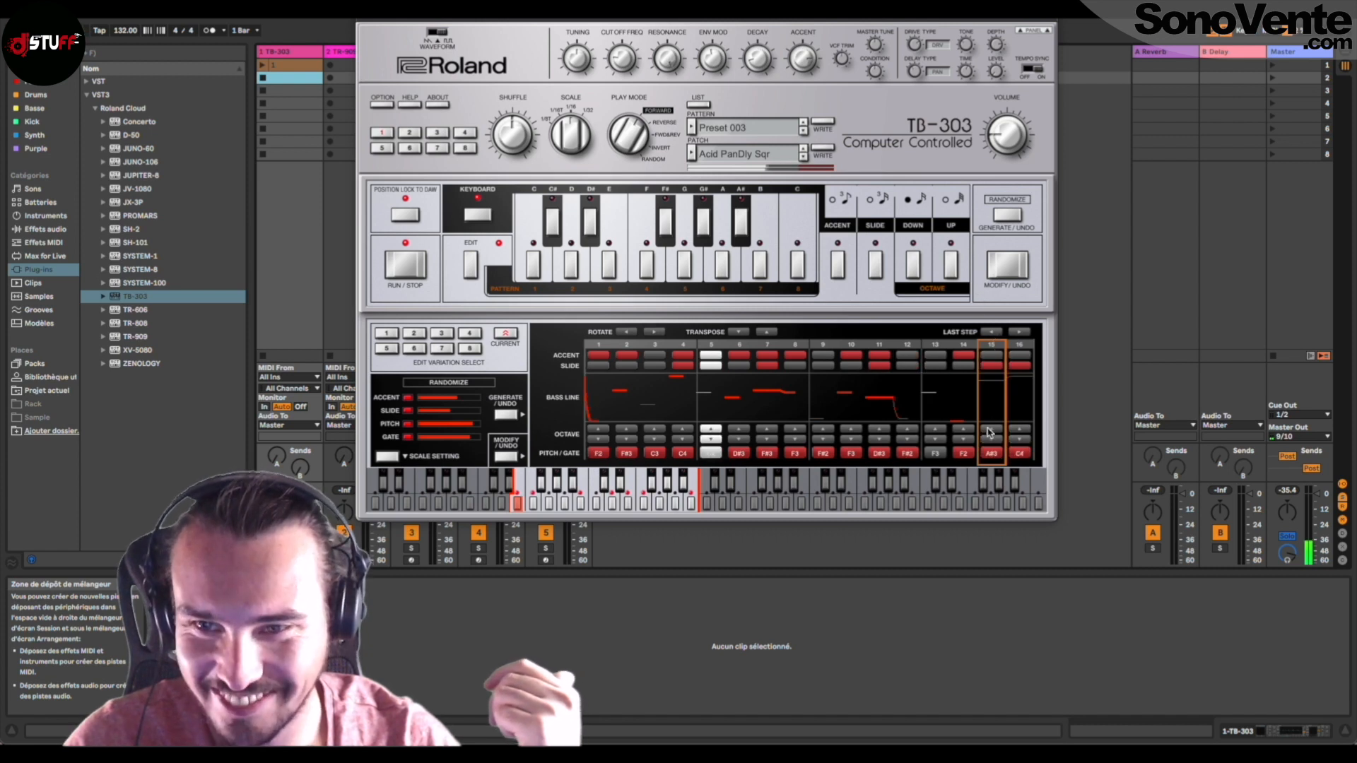
Turn on the gate and slide of step 13, and try the slide and accent toggles on step 14.
click(937, 456)
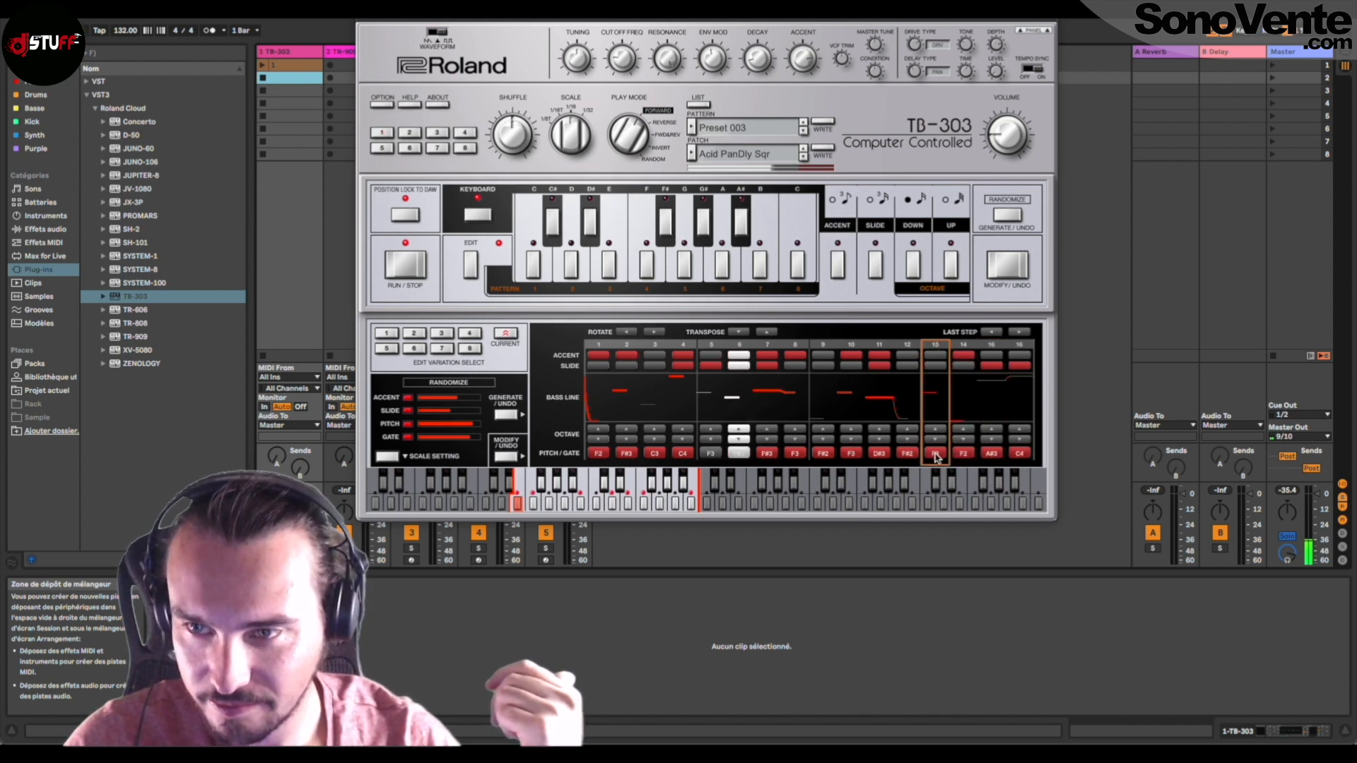
click(935, 356)
click(939, 366)
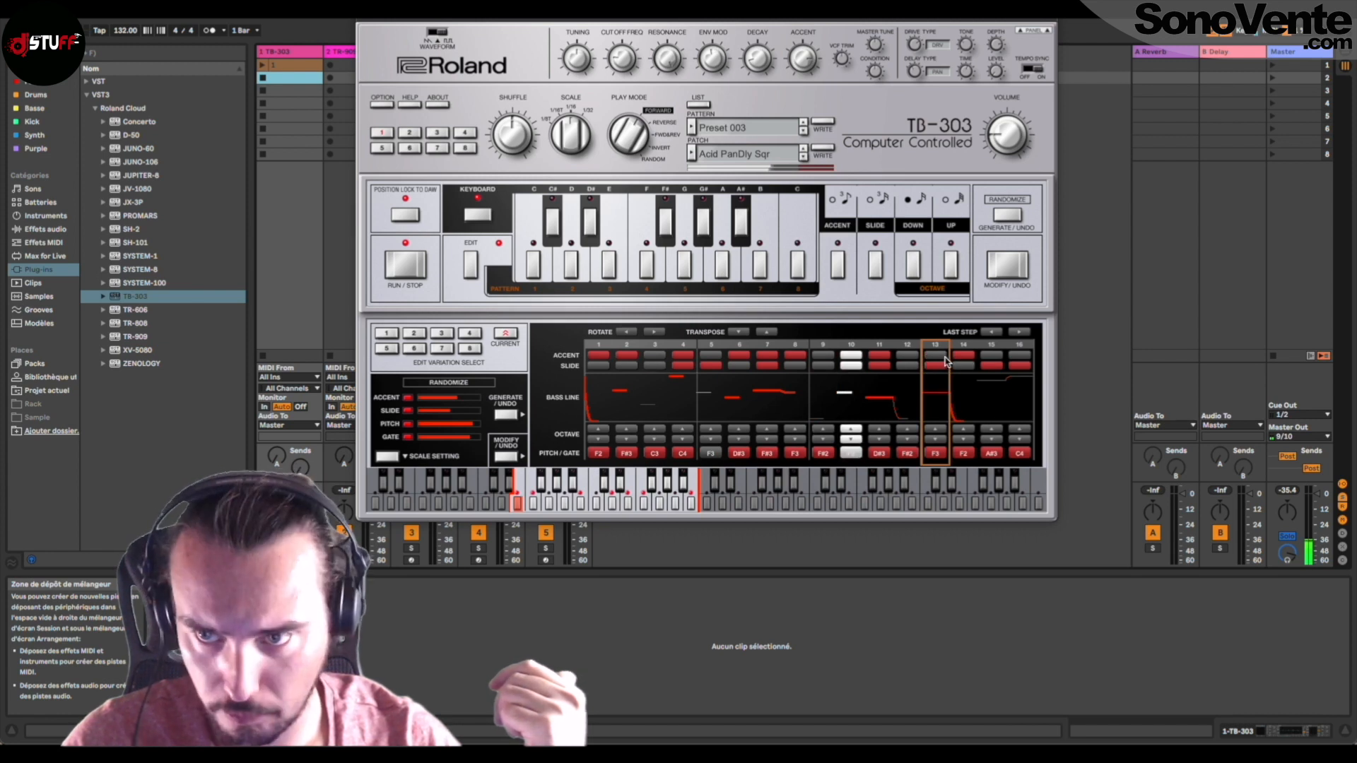
click(966, 366)
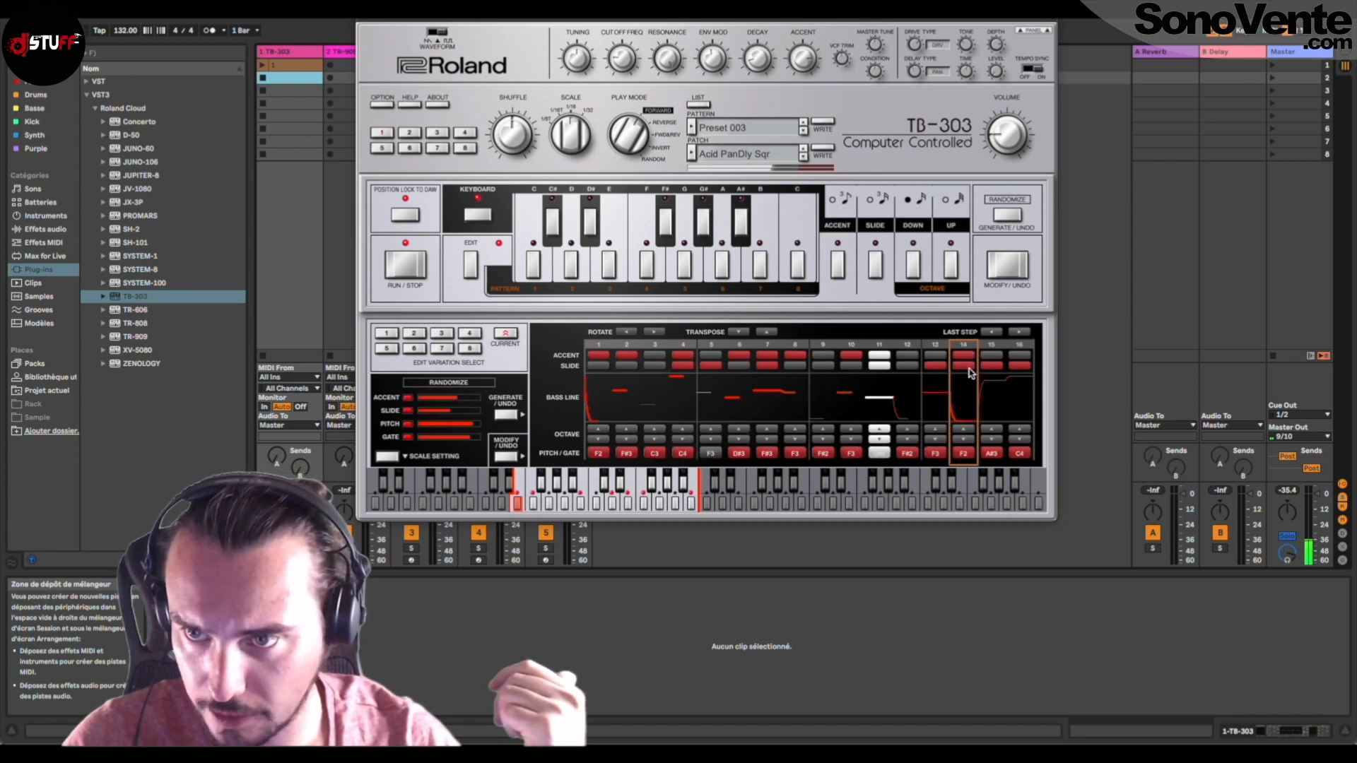
click(965, 367)
click(966, 357)
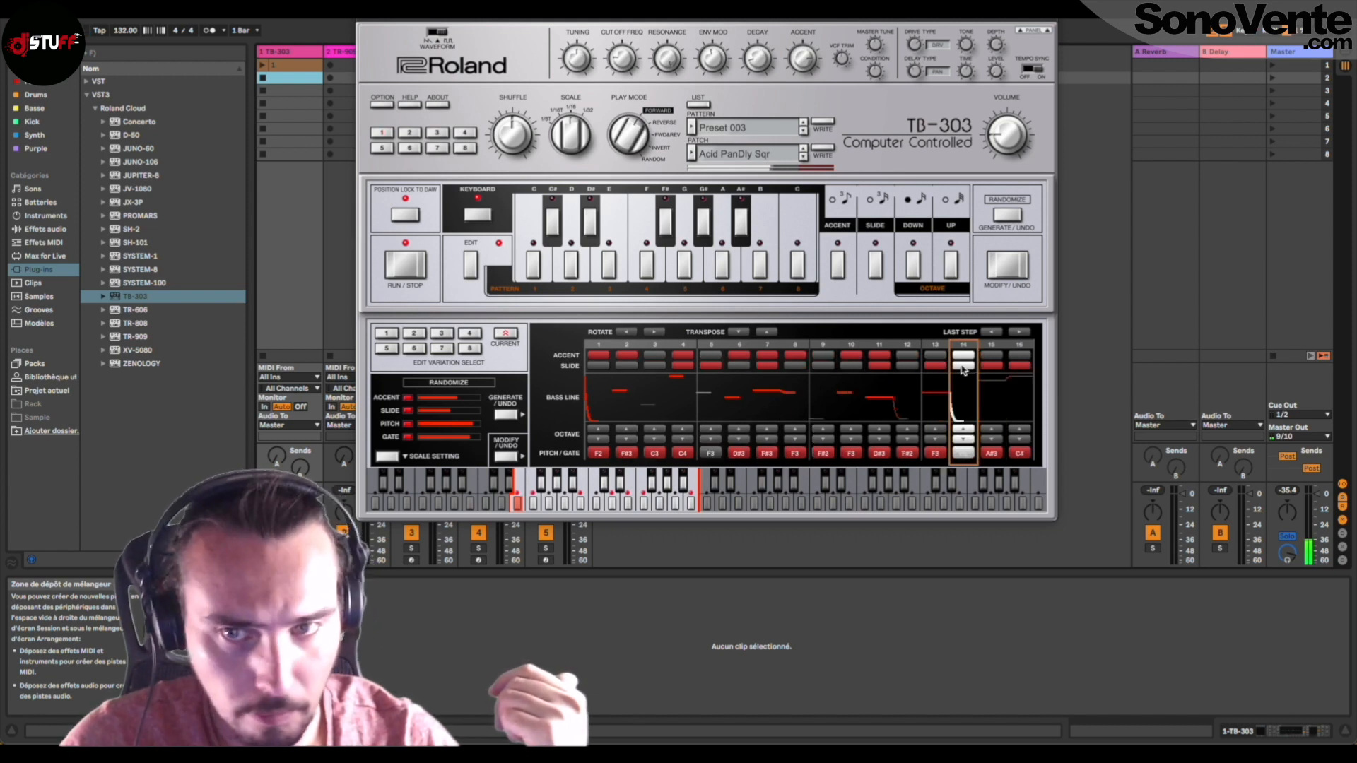
Enable slide on step 2 and toggle the slide of step 8.
click(794, 366)
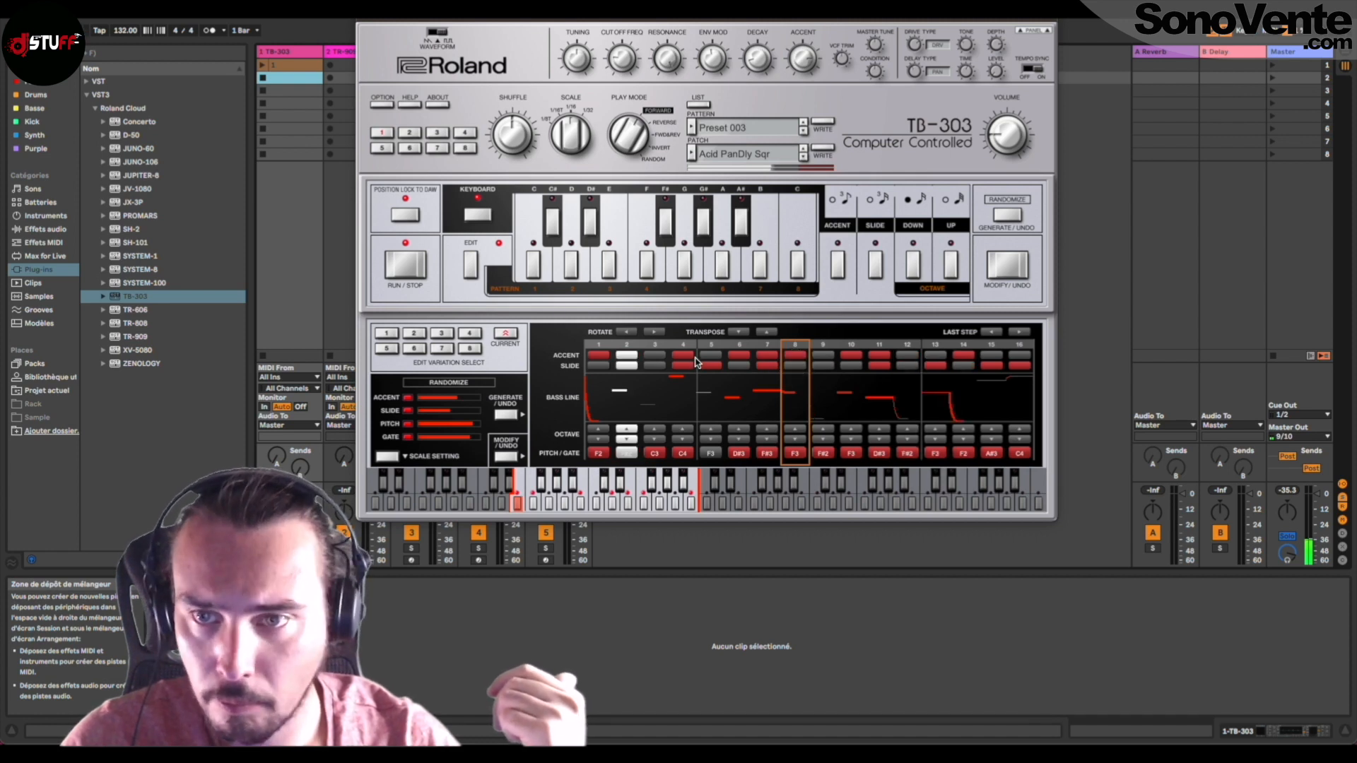
click(626, 367)
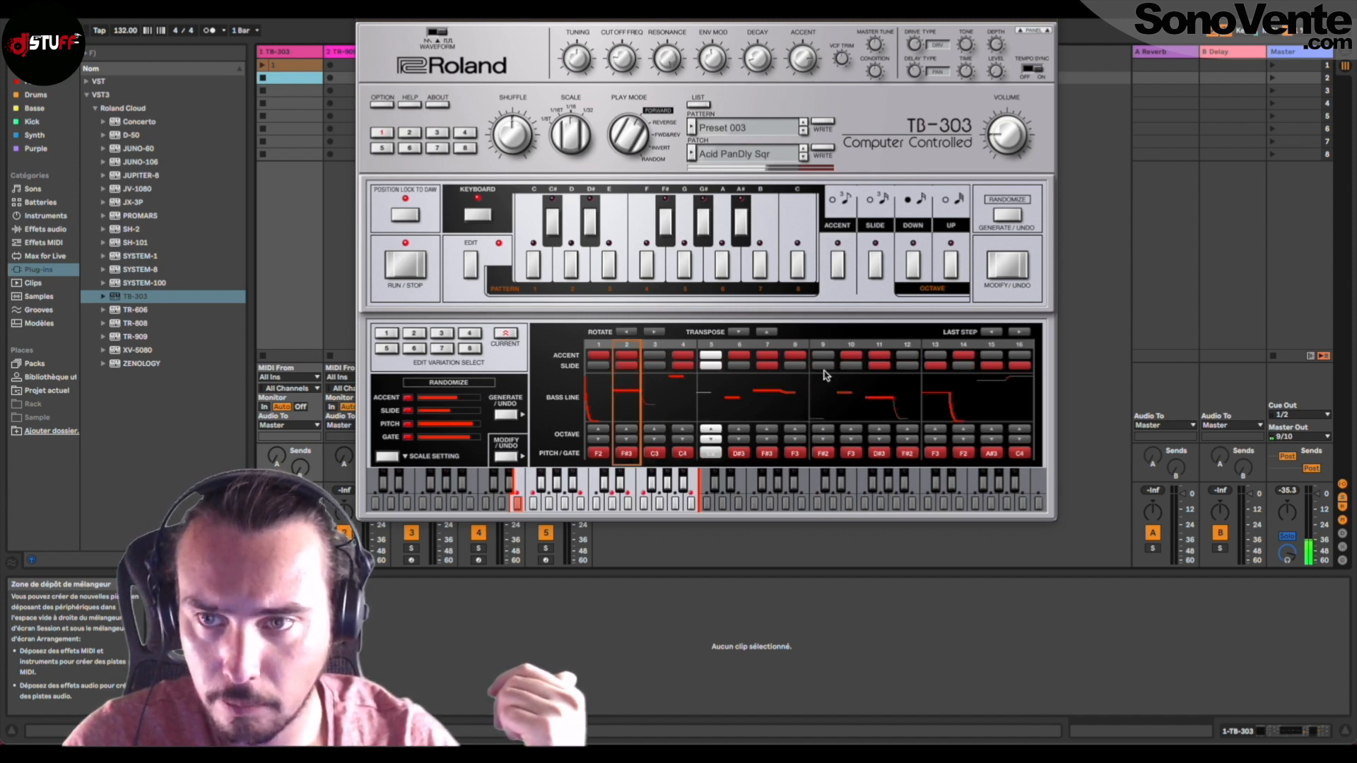
click(798, 367)
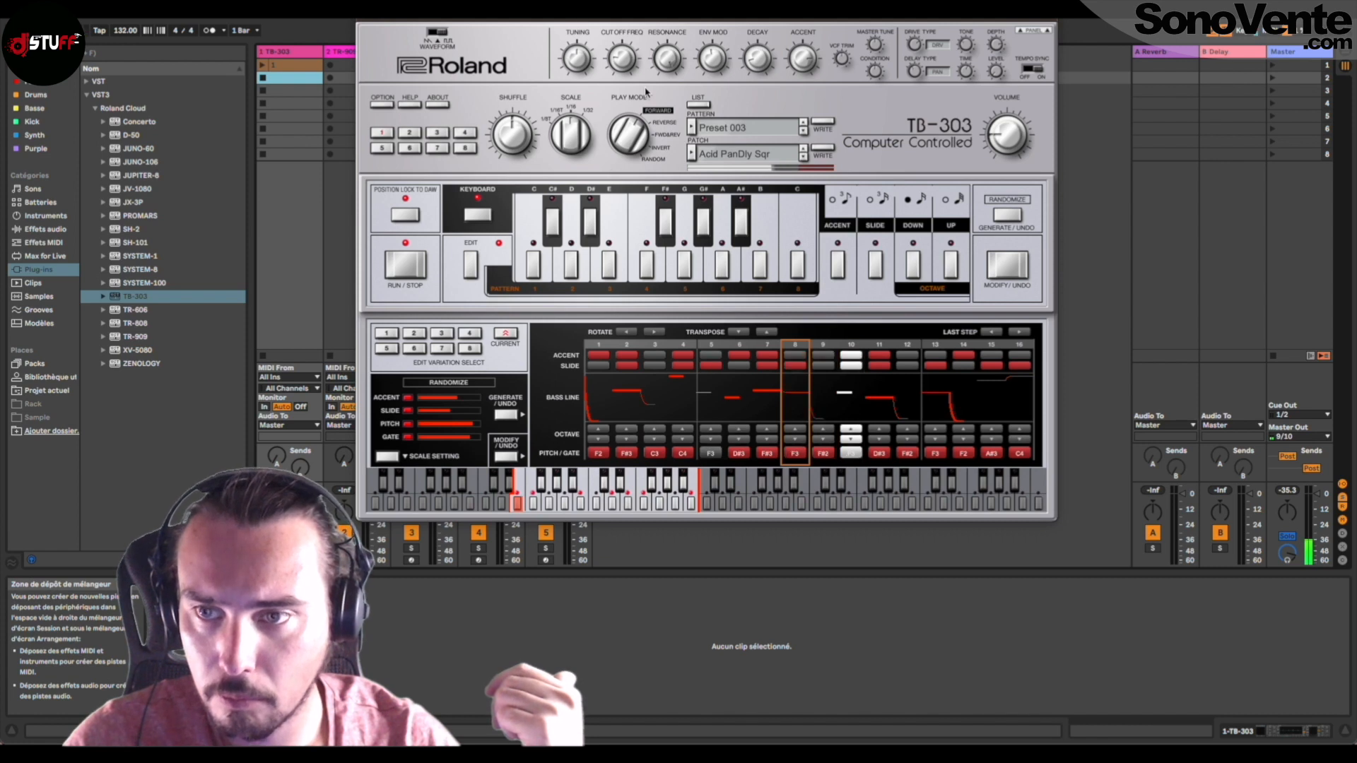
Lower the accent amount and set the cutoff frequency to 120 while the pattern plays.
mouse_move(612, 35)
drag(612, 36, 618, 42)
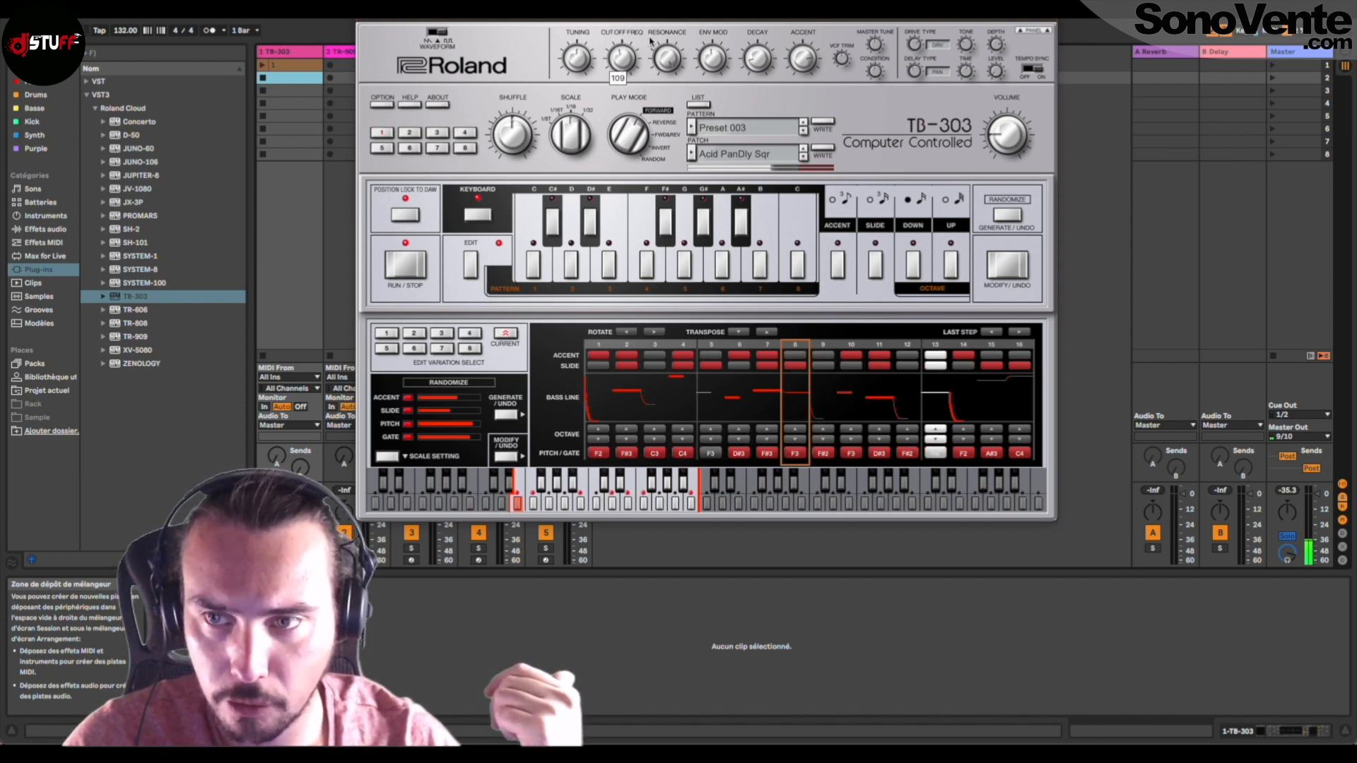
drag(801, 60, 783, 123)
mouse_move(624, 52)
mouse_down()
mouse_move(616, 39)
mouse_move(625, 67)
mouse_up()
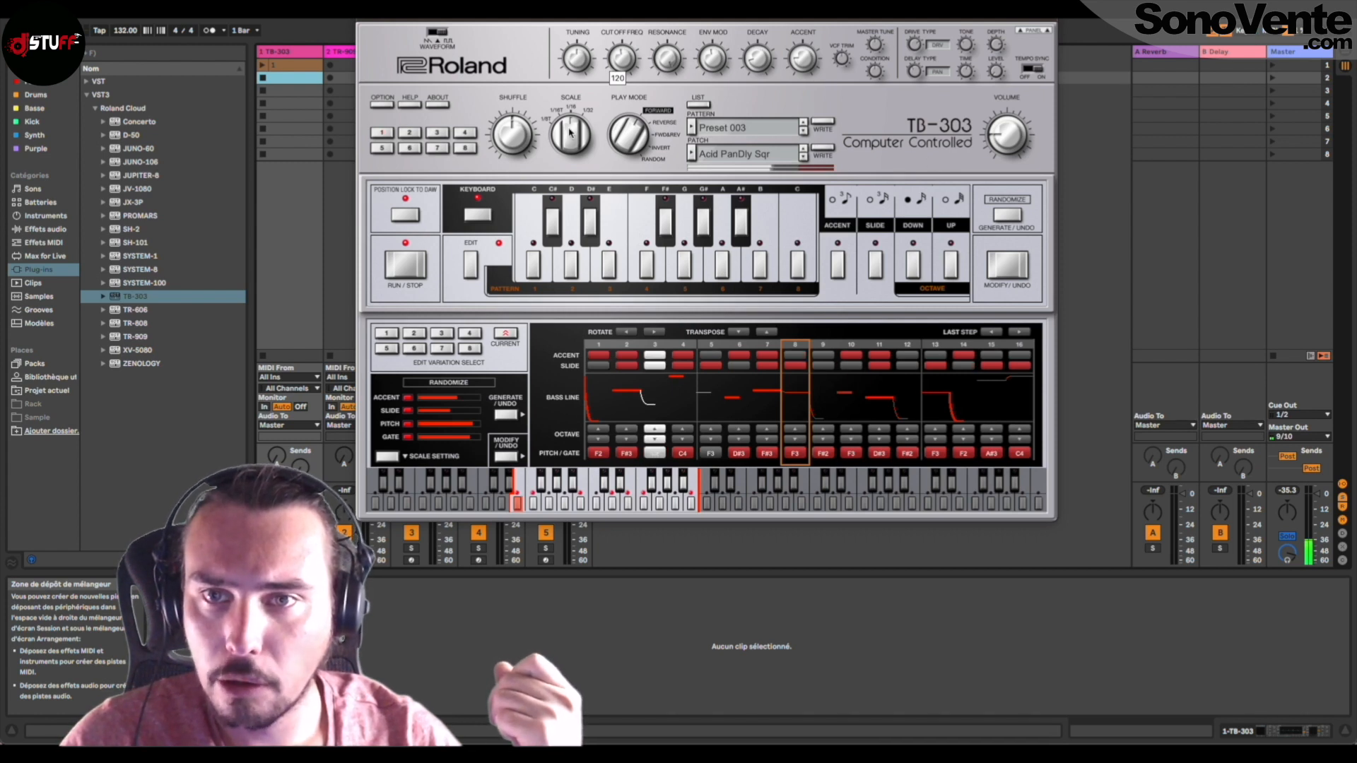
Export the pattern as a MIDI clip into the TB-303 track's second slot, playing it with its loop shortened to end at 1.3.3.
drag(308, 96, 304, 80)
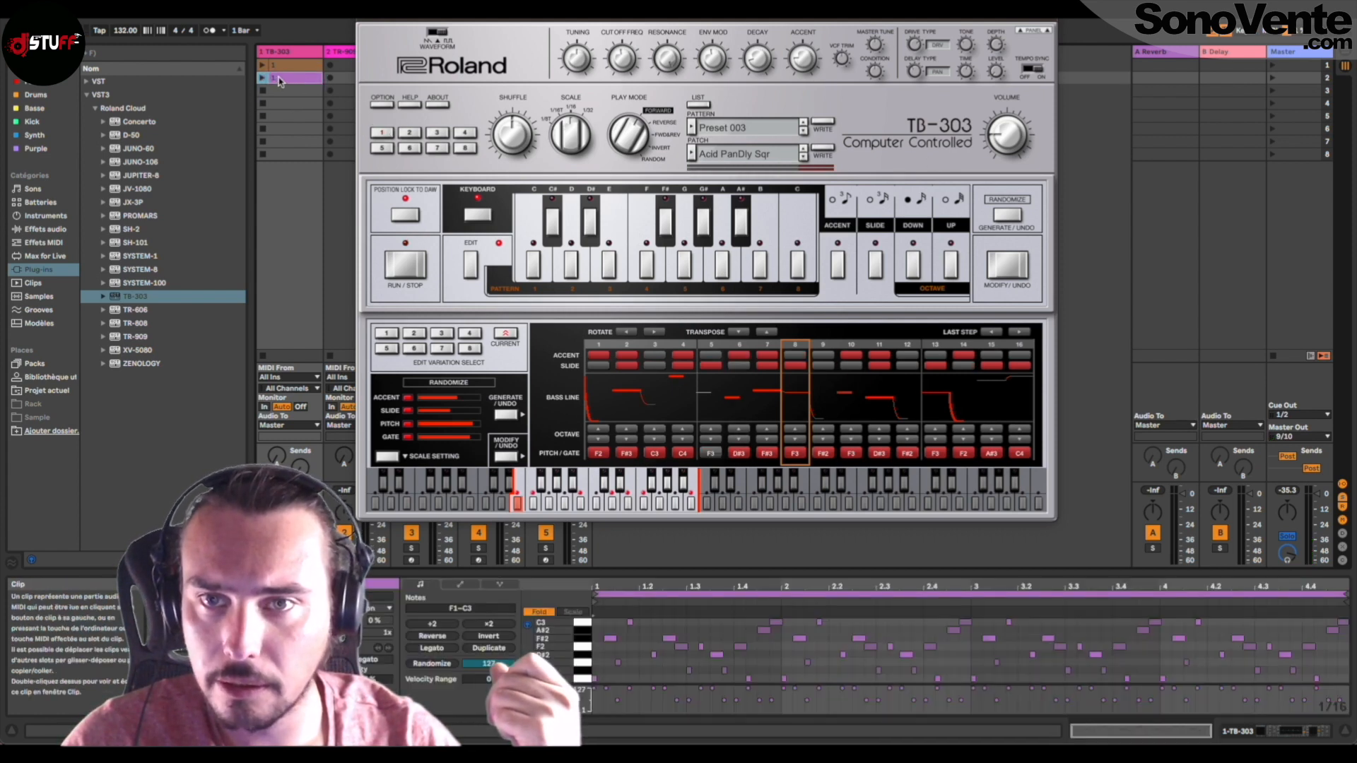
click(264, 79)
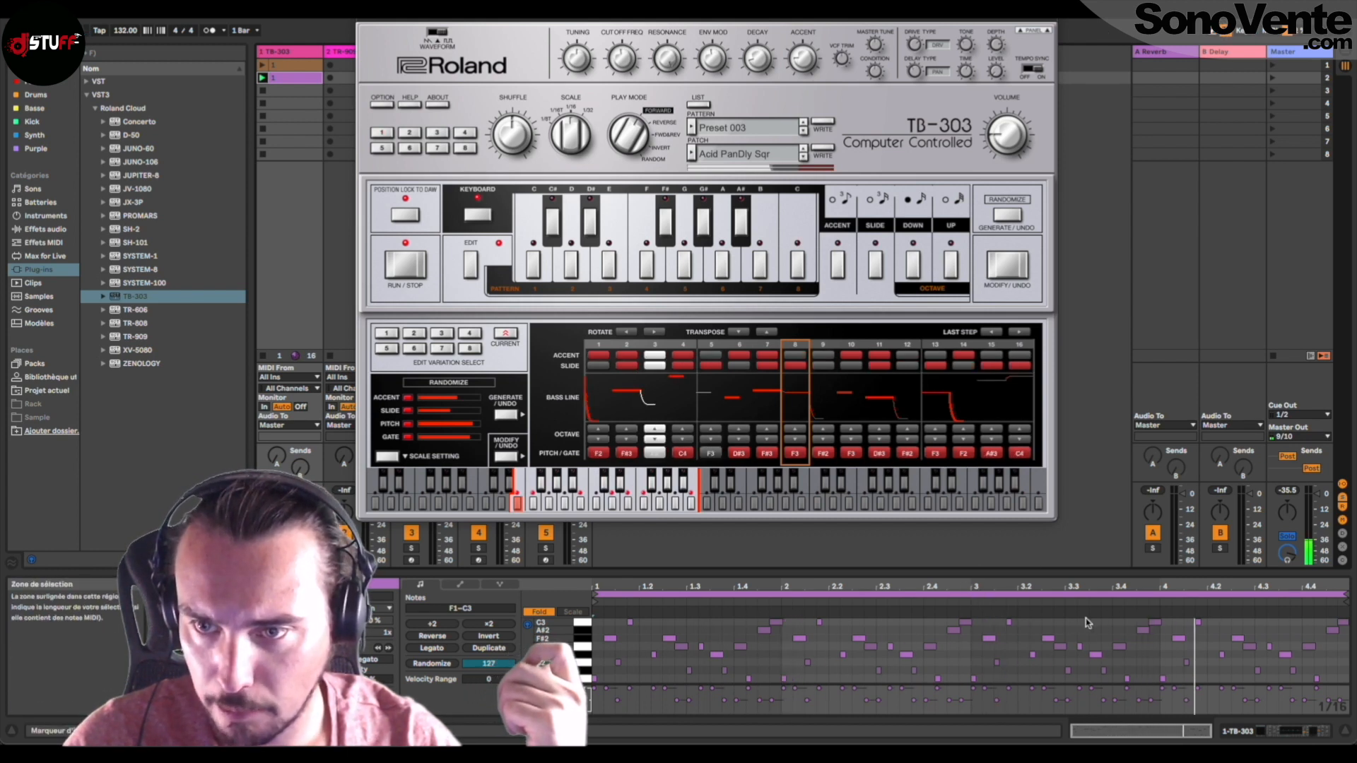
click(1316, 598)
drag(1315, 598, 711, 612)
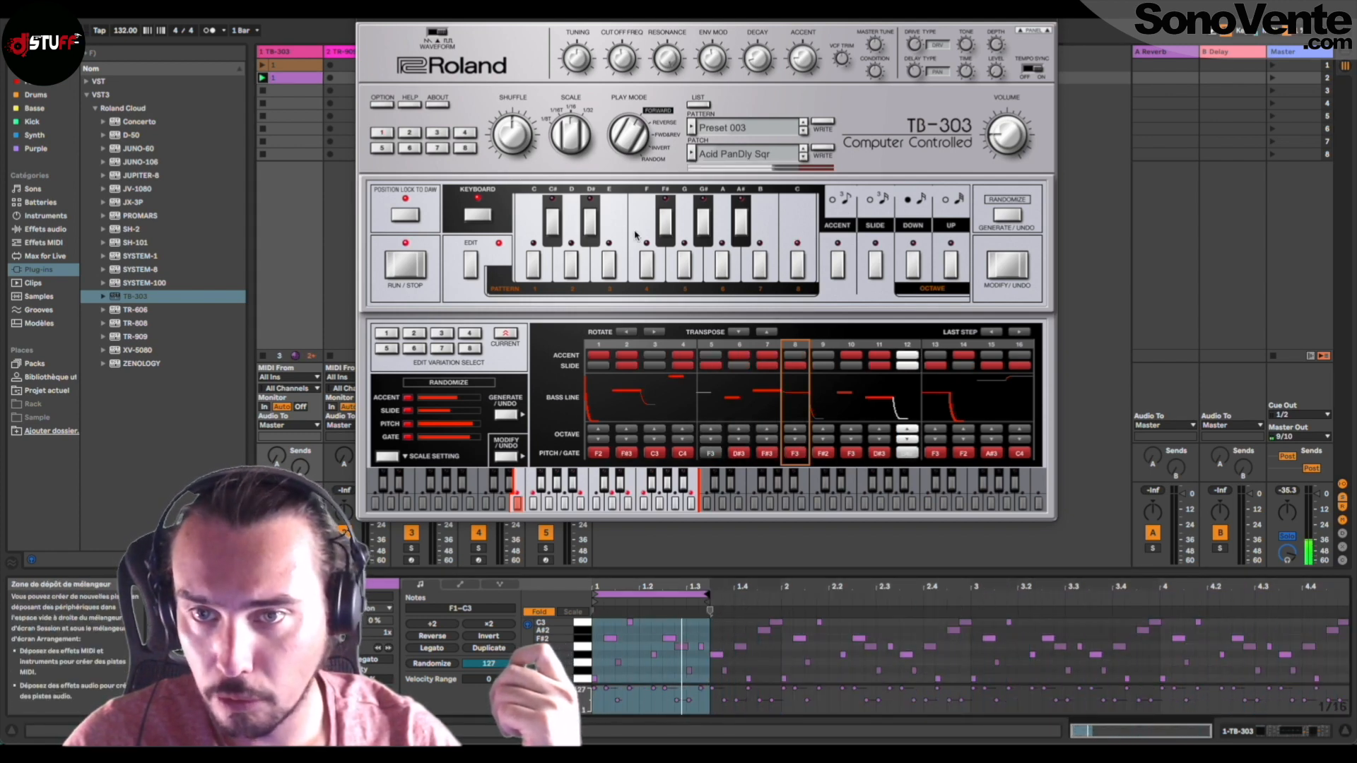
Clear the pattern in edit variation 1 of the TB-303.
right_click(388, 333)
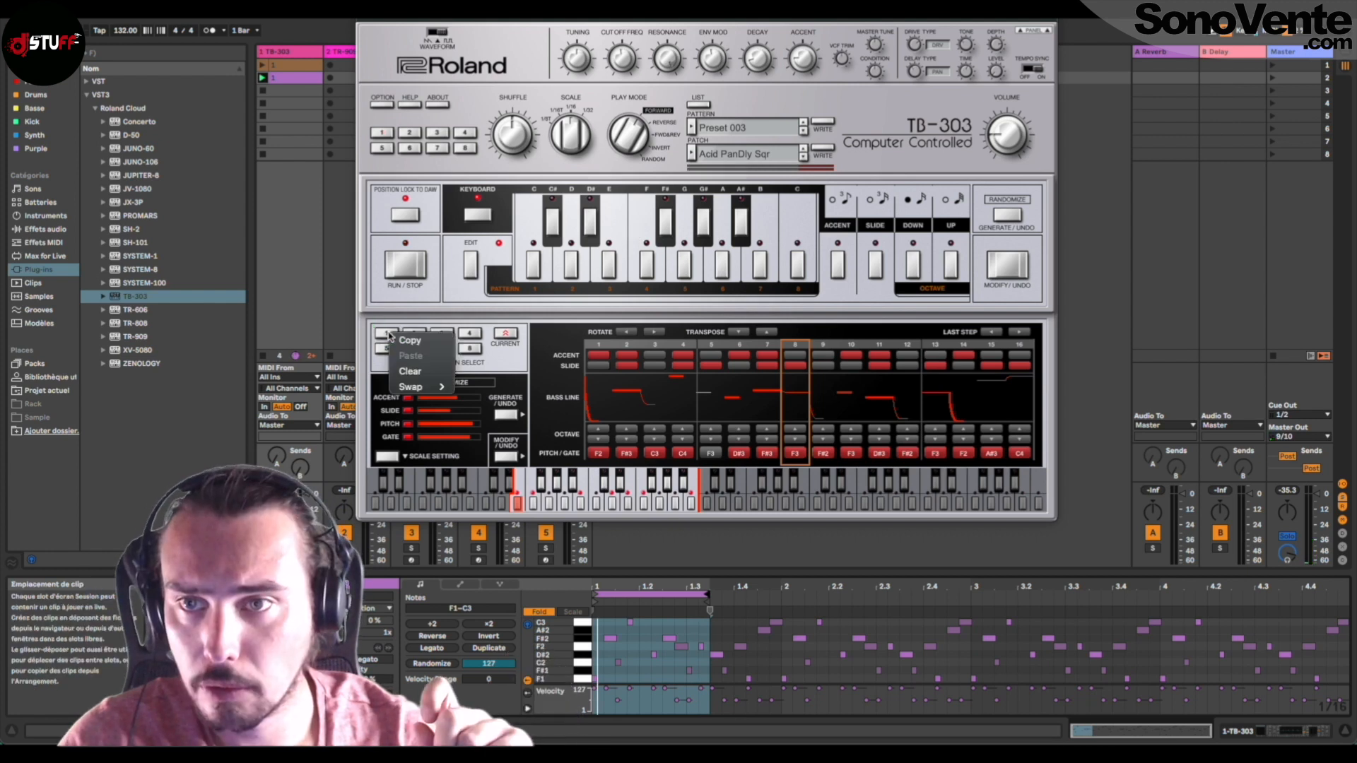
click(419, 372)
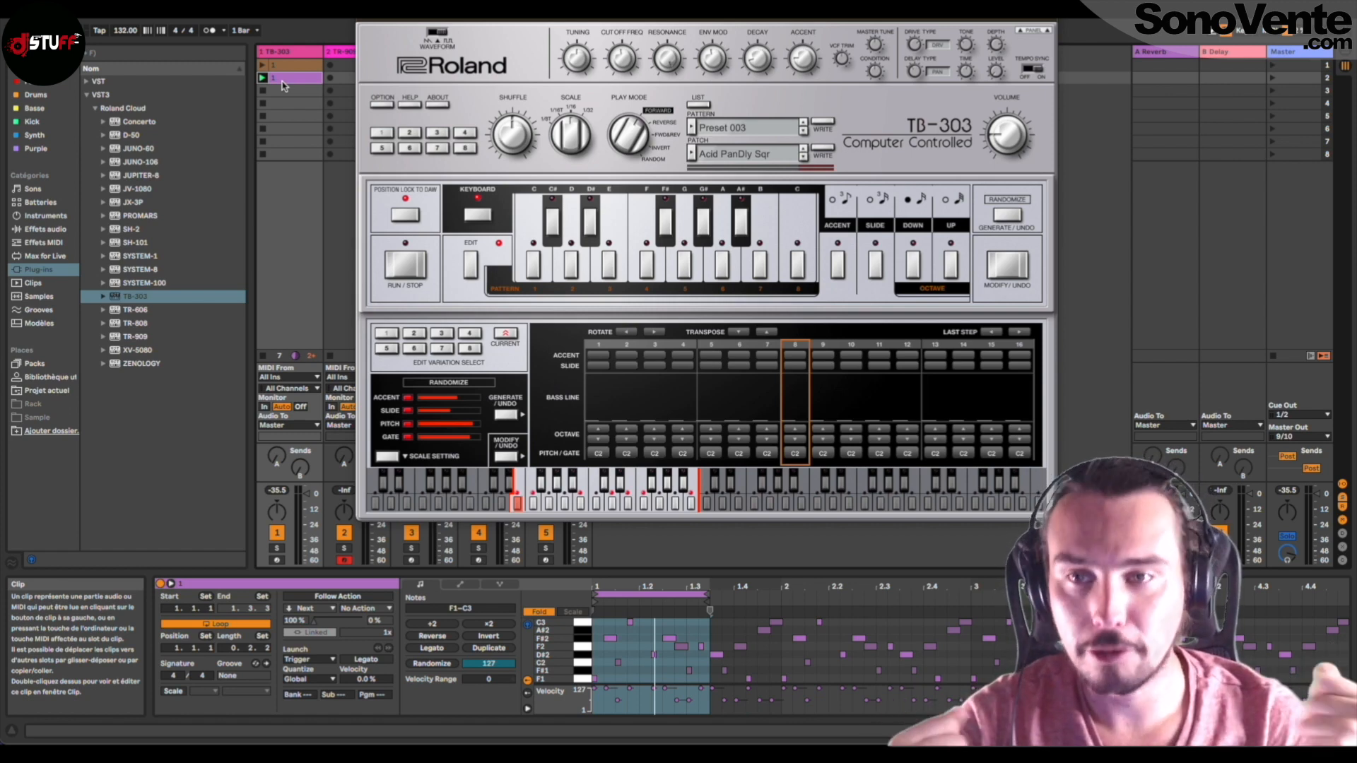
Duplicate the exported clip into the third slot and set the copy's loop length to one bar, ending at 2.1.1.
key(ctrl+d)
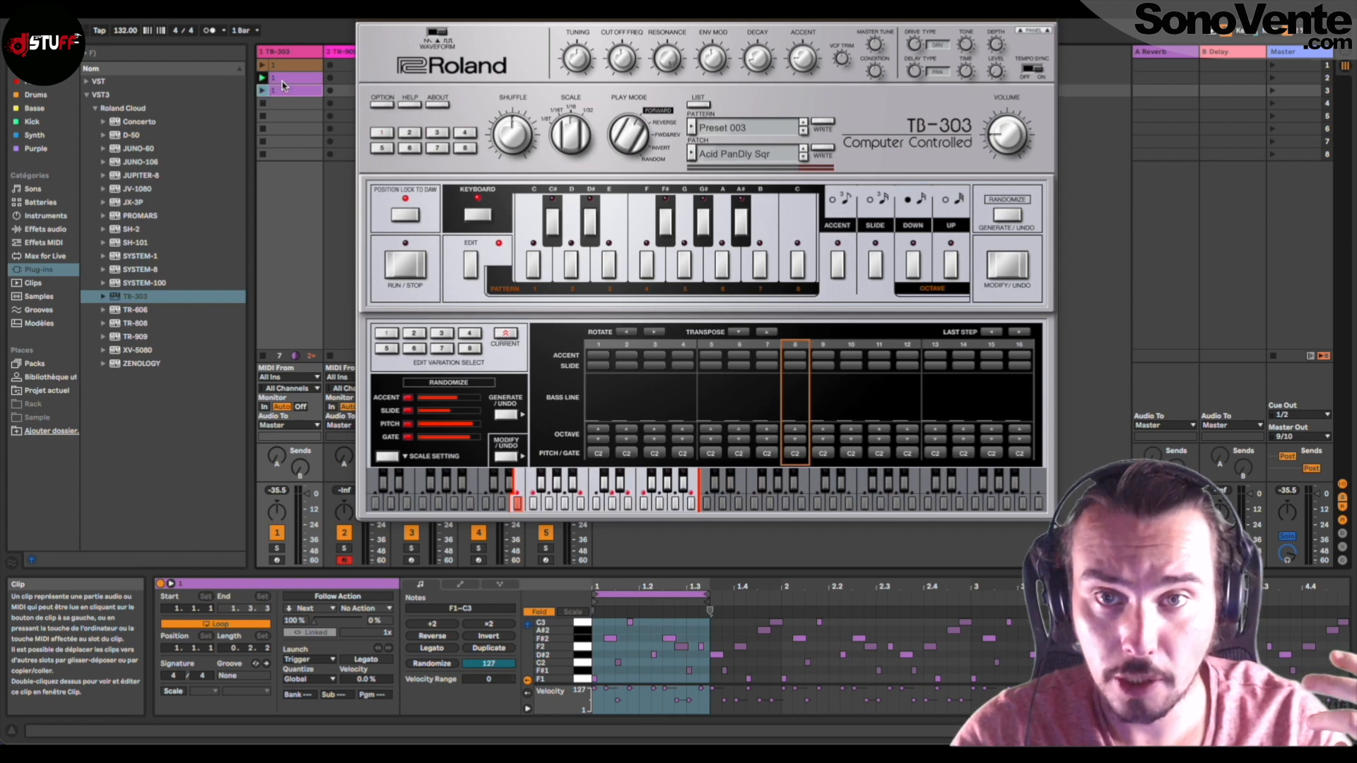
click(363, 21)
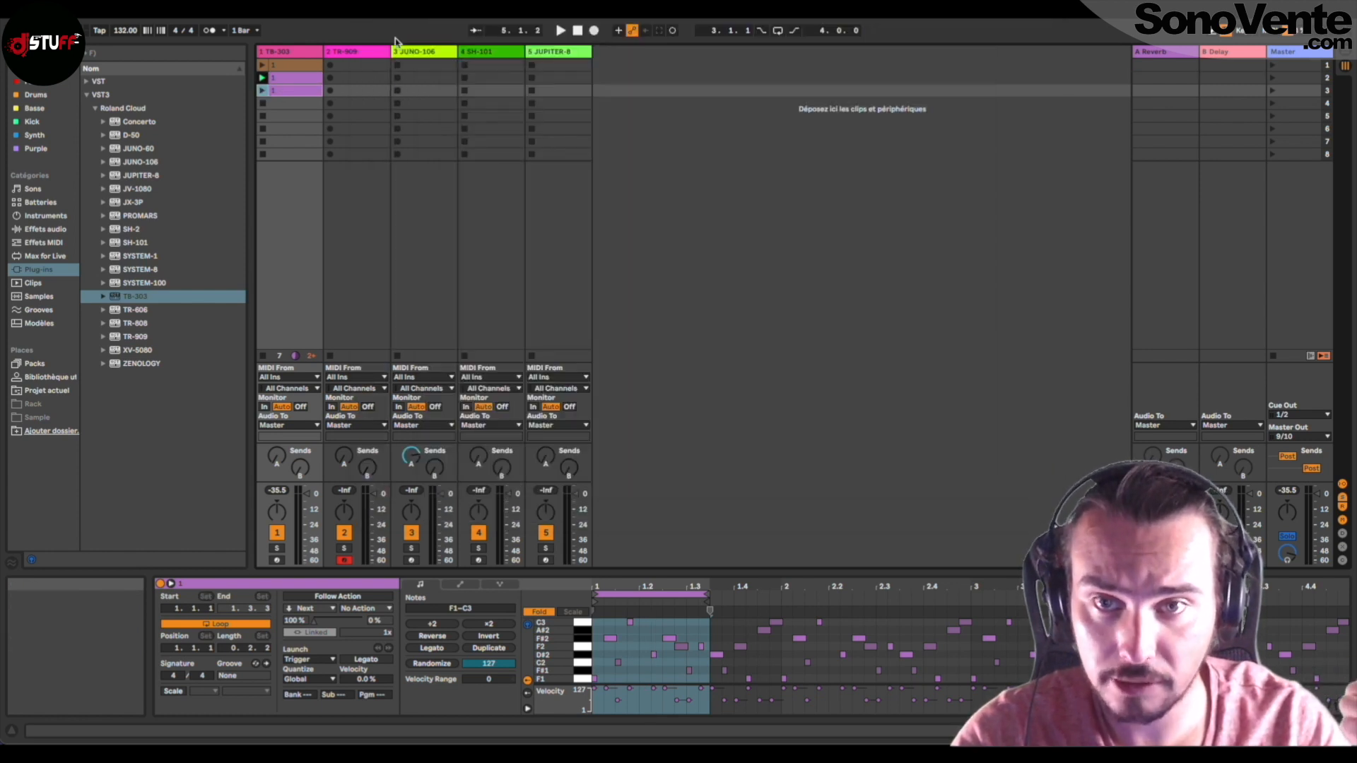
drag(704, 593, 781, 593)
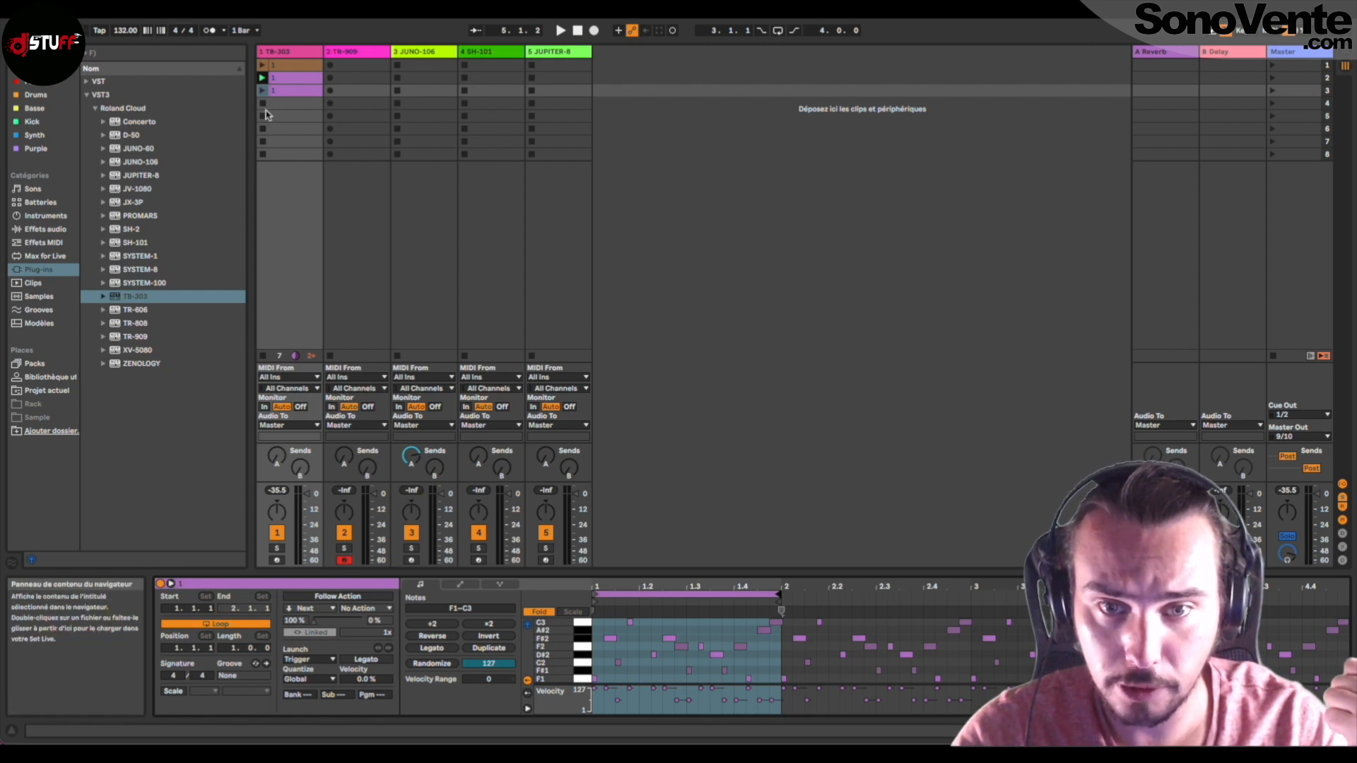
Enable the second clip's follow action as Next, unlinked from the clip length, with a follow time of 2.0.0.
key(ctrl+z)
click(338, 597)
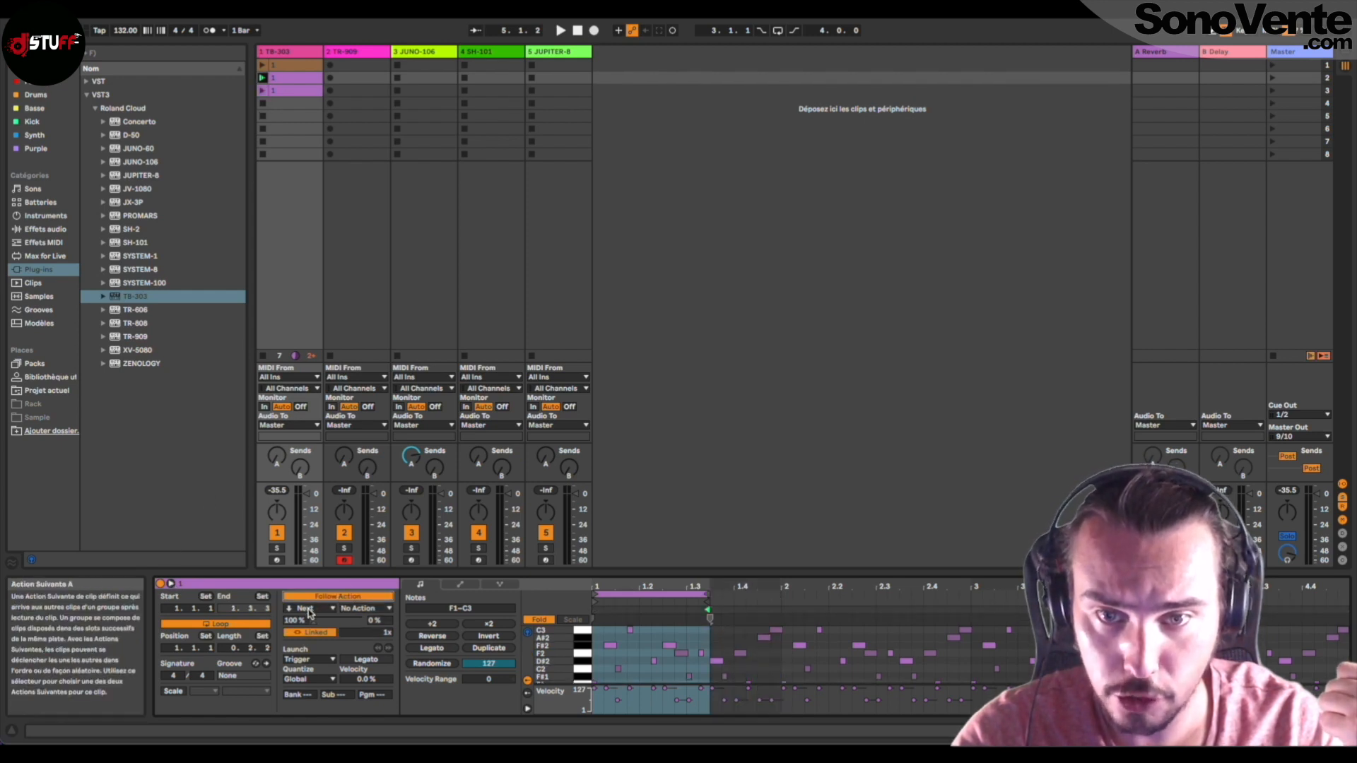
drag(352, 634, 353, 626)
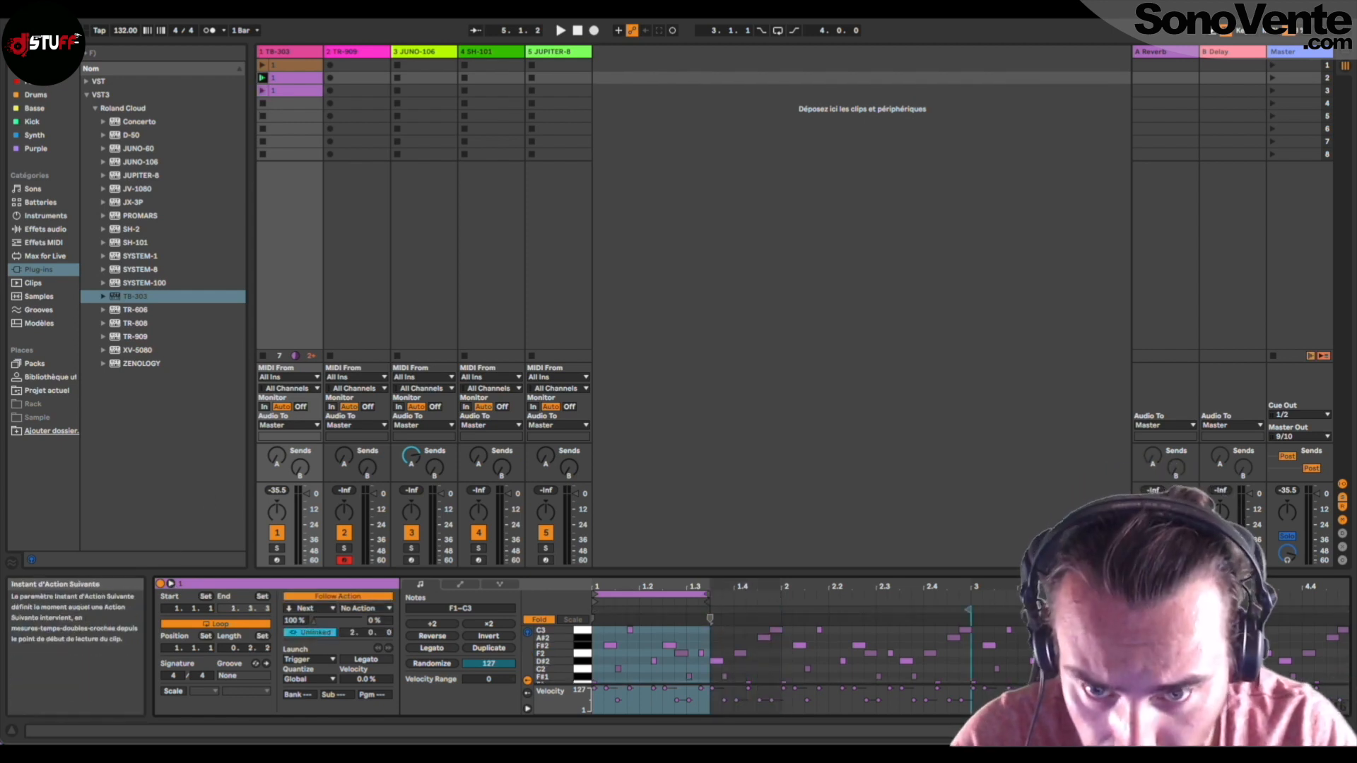
Set the third clip's follow action to Previous, unlinked with a time of 1.0.0, and start its loop at 1.3.3.
click(294, 93)
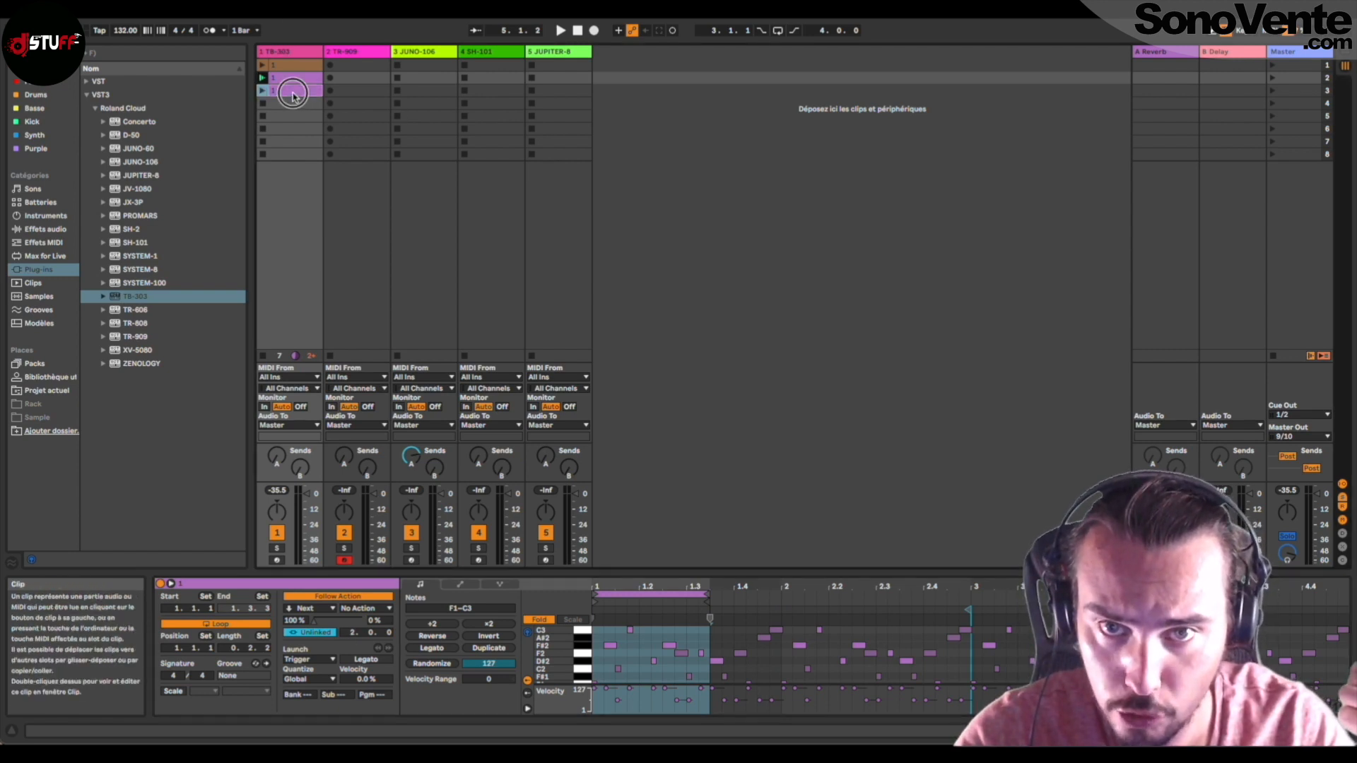
click(316, 609)
click(309, 651)
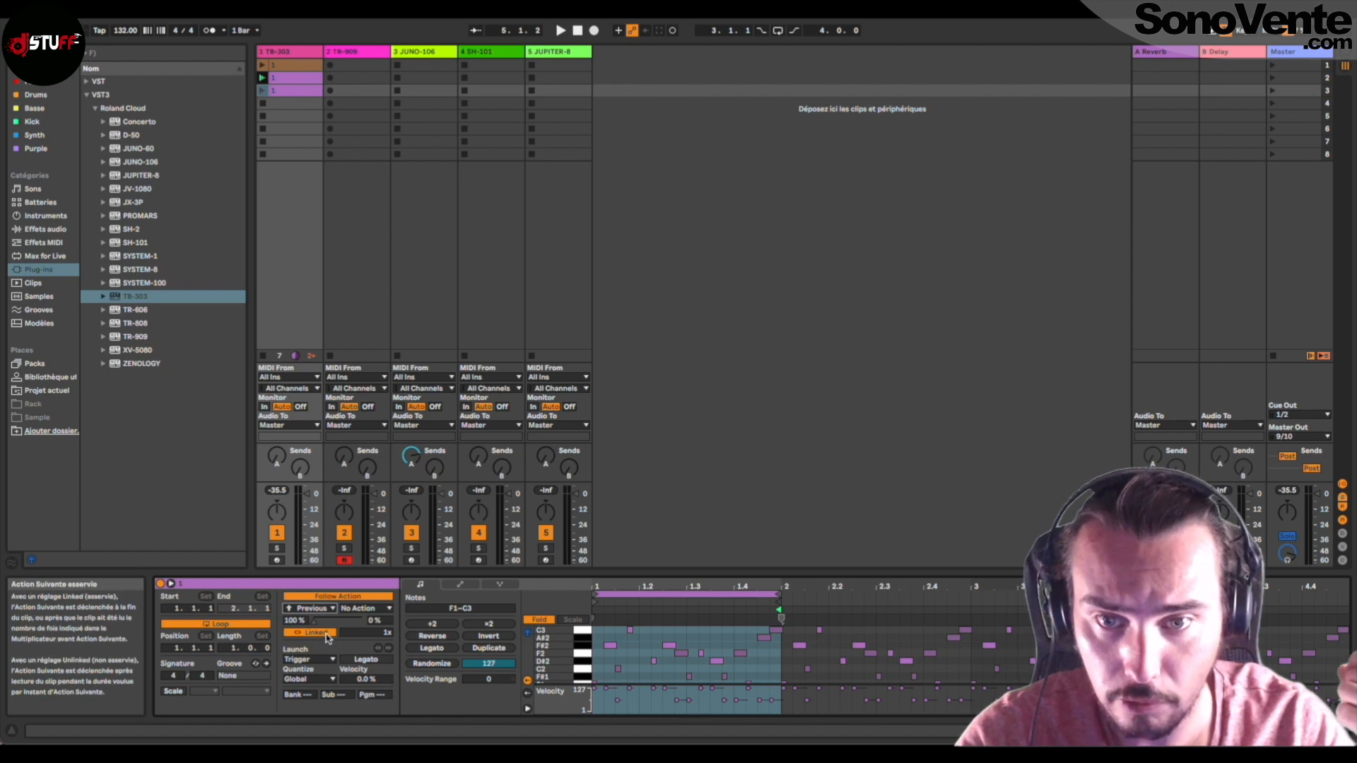
drag(598, 593, 668, 589)
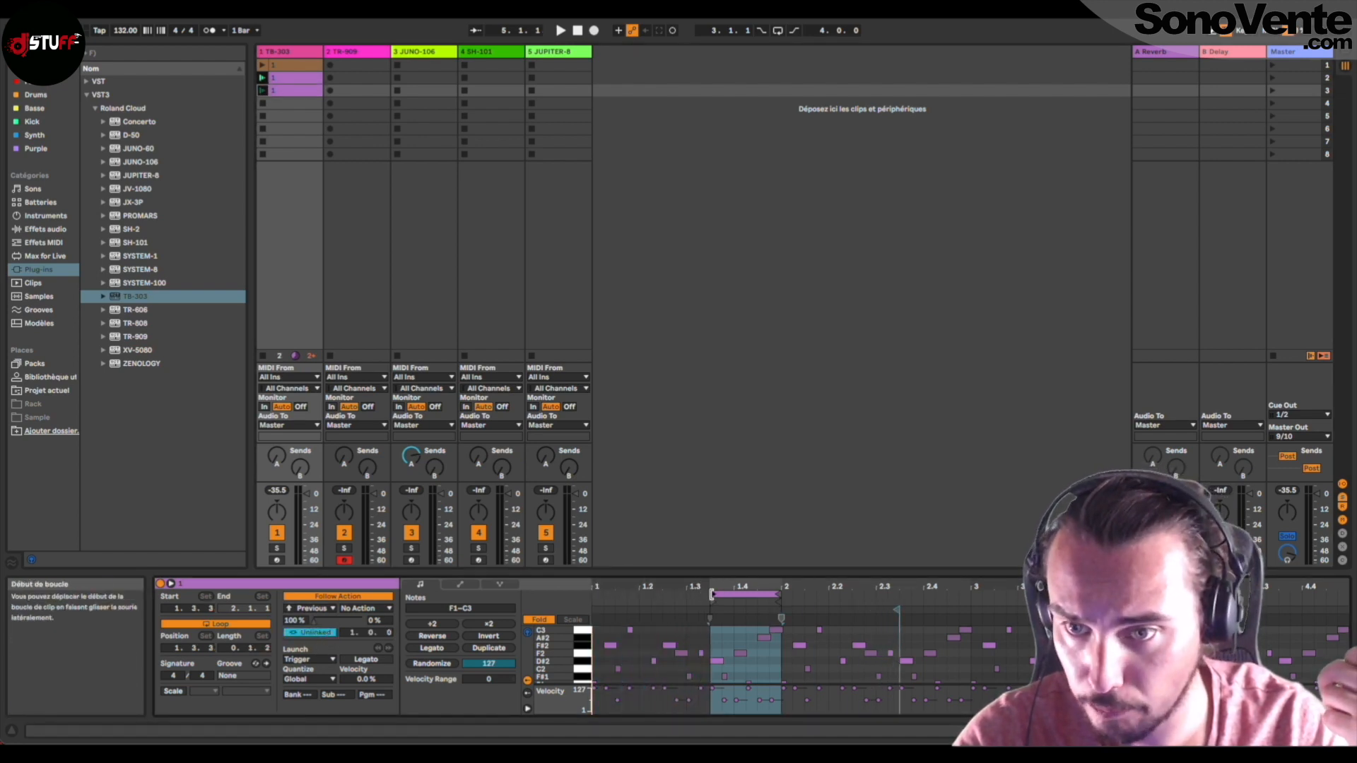
Launch the second clip to audition the alternating clips, and set the third clip's follow action time to 0.2.1.
click(262, 78)
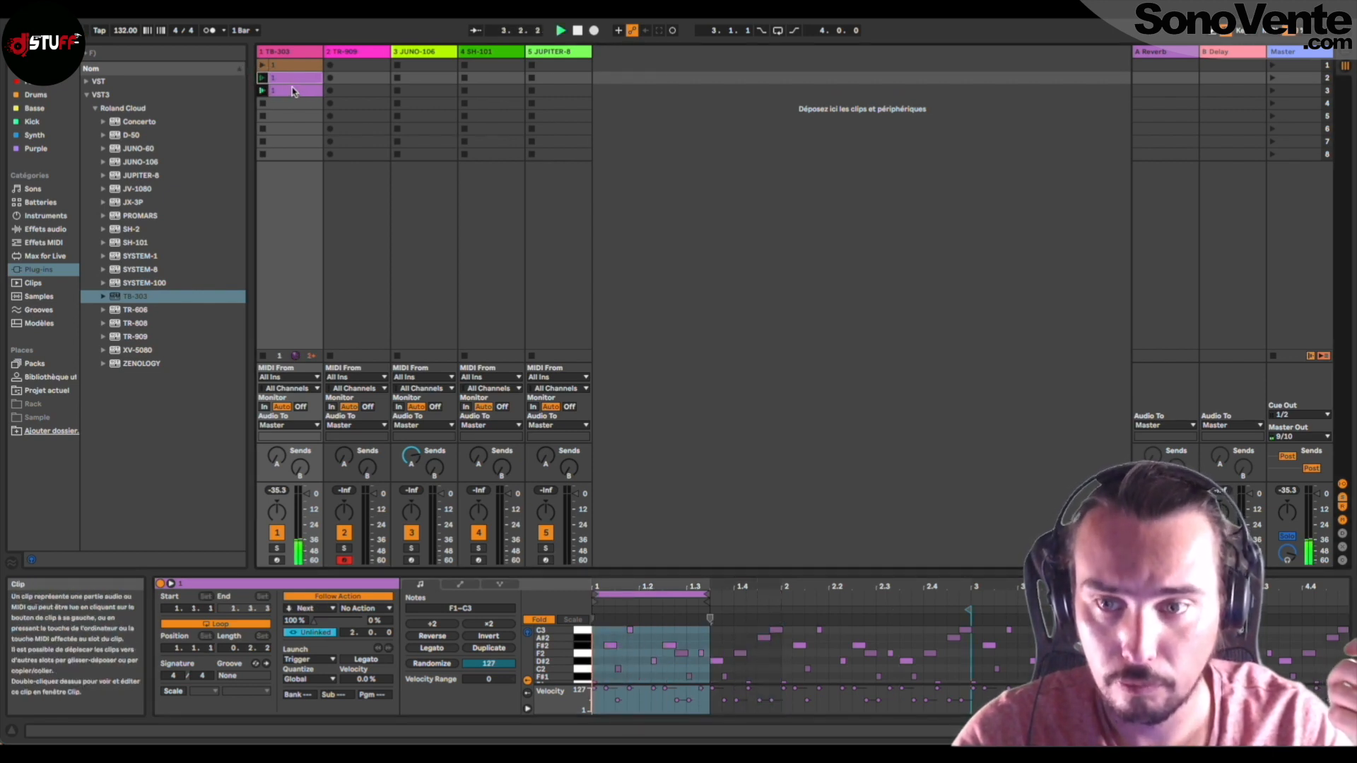
click(289, 90)
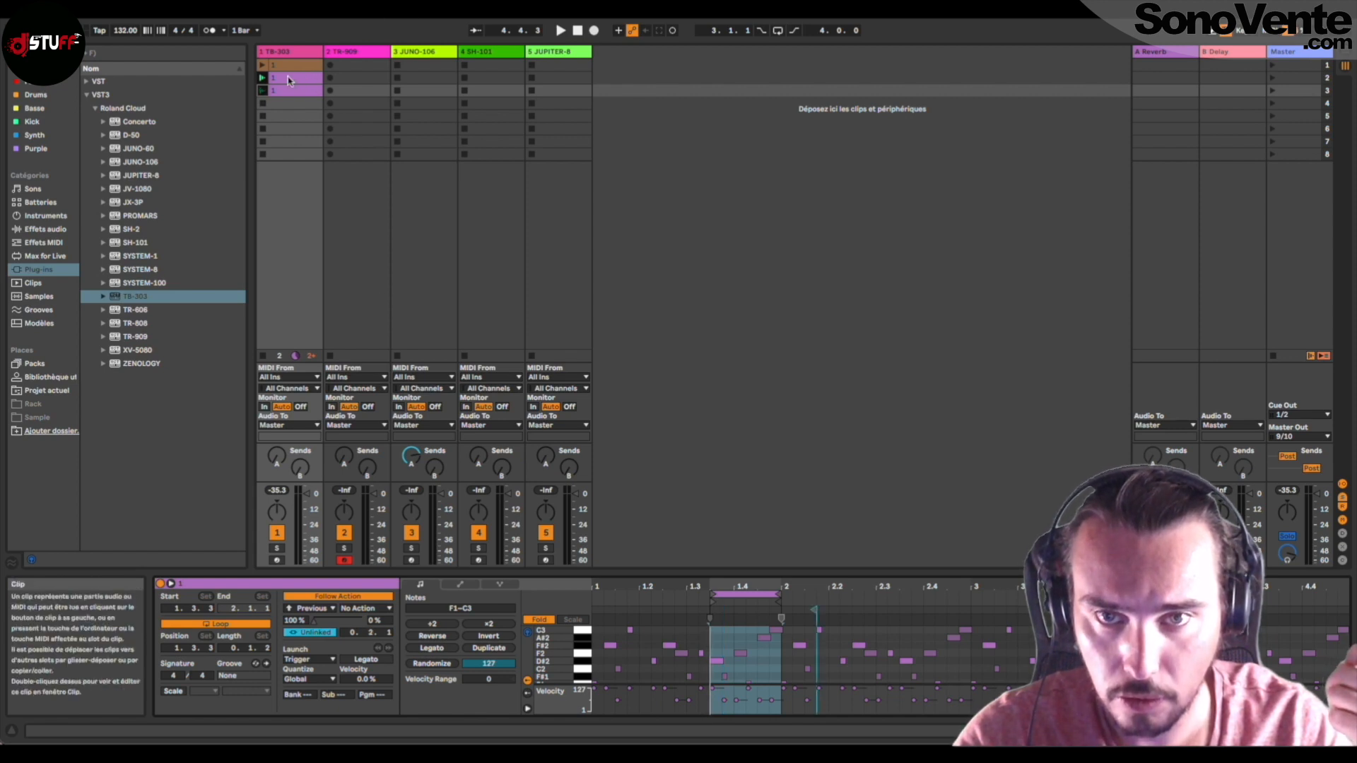
click(265, 79)
click(283, 81)
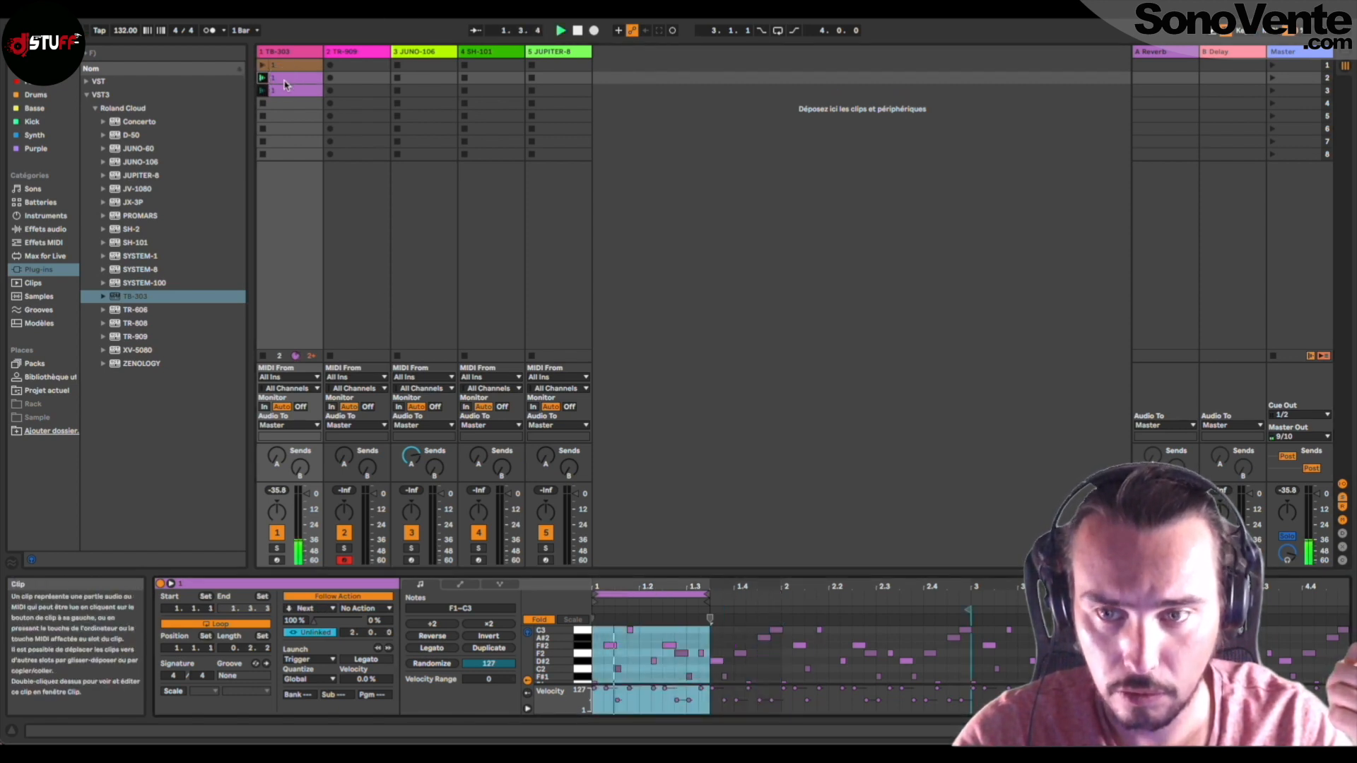
click(278, 92)
click(278, 97)
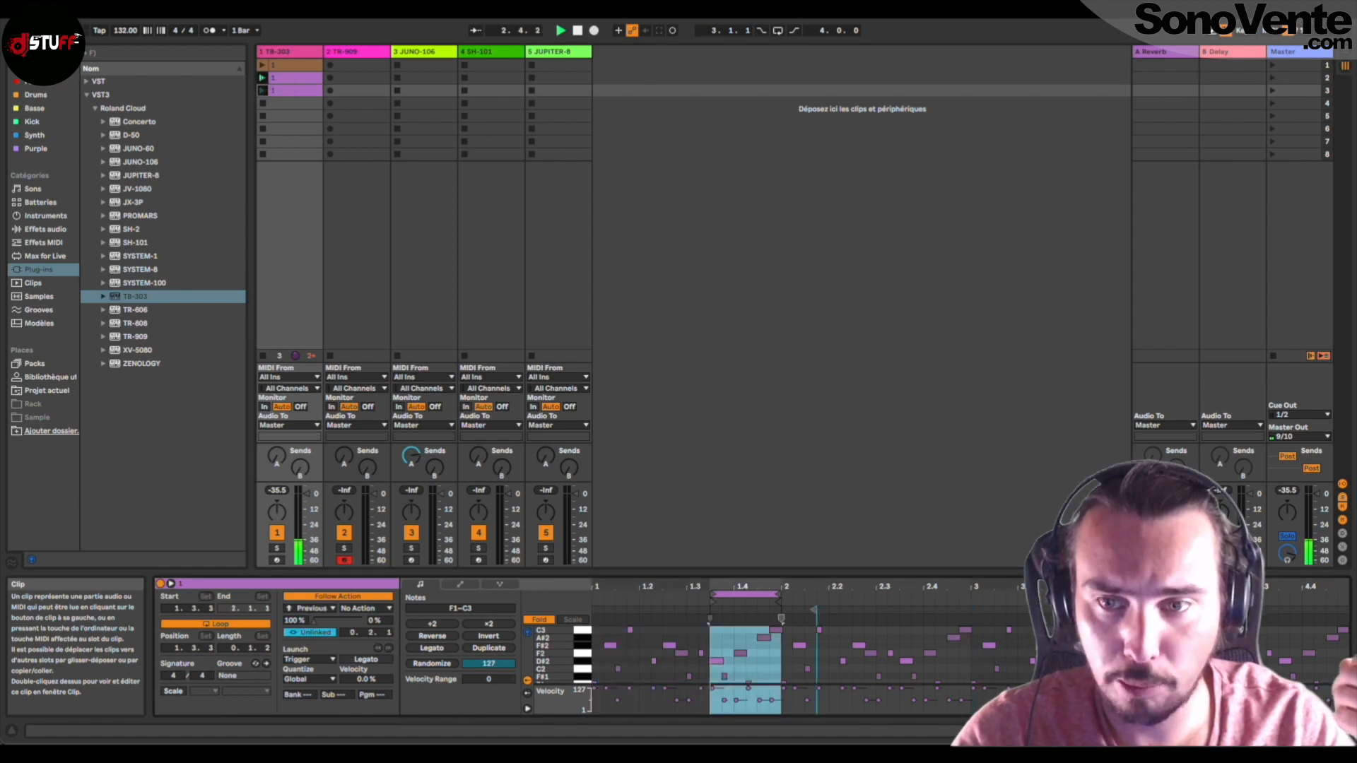